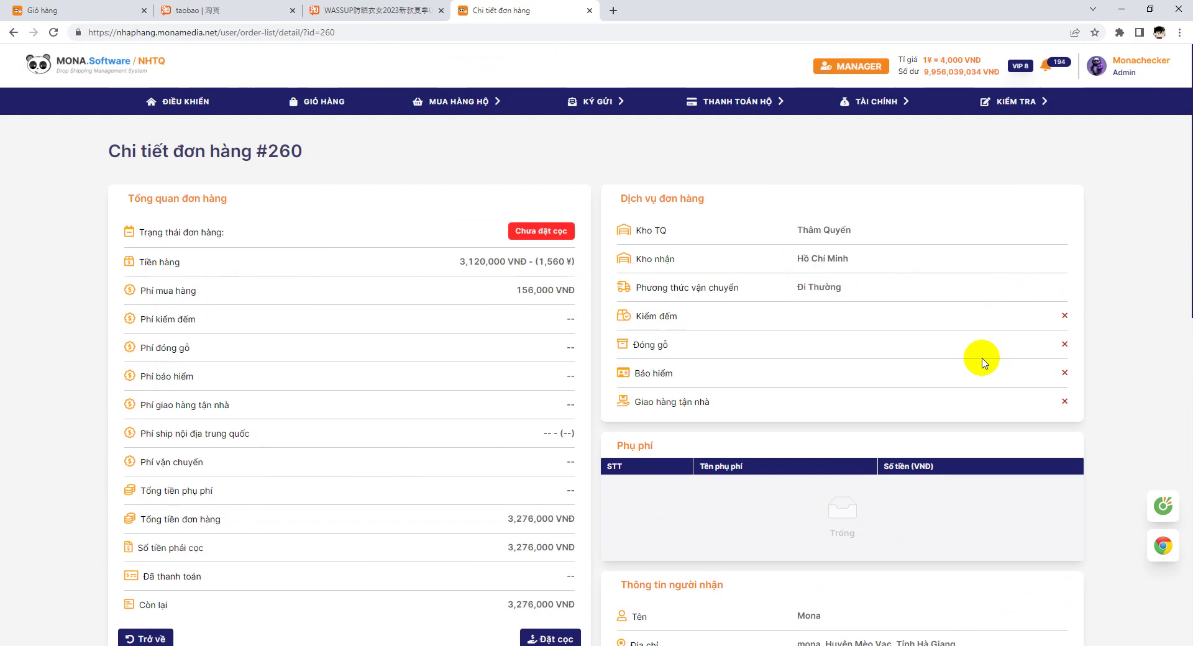
- Review the unpaid order's detail page, including its fees, services, recipient information and product list
scroll(980, 359, down, 7)
scroll(994, 351, up, 8)
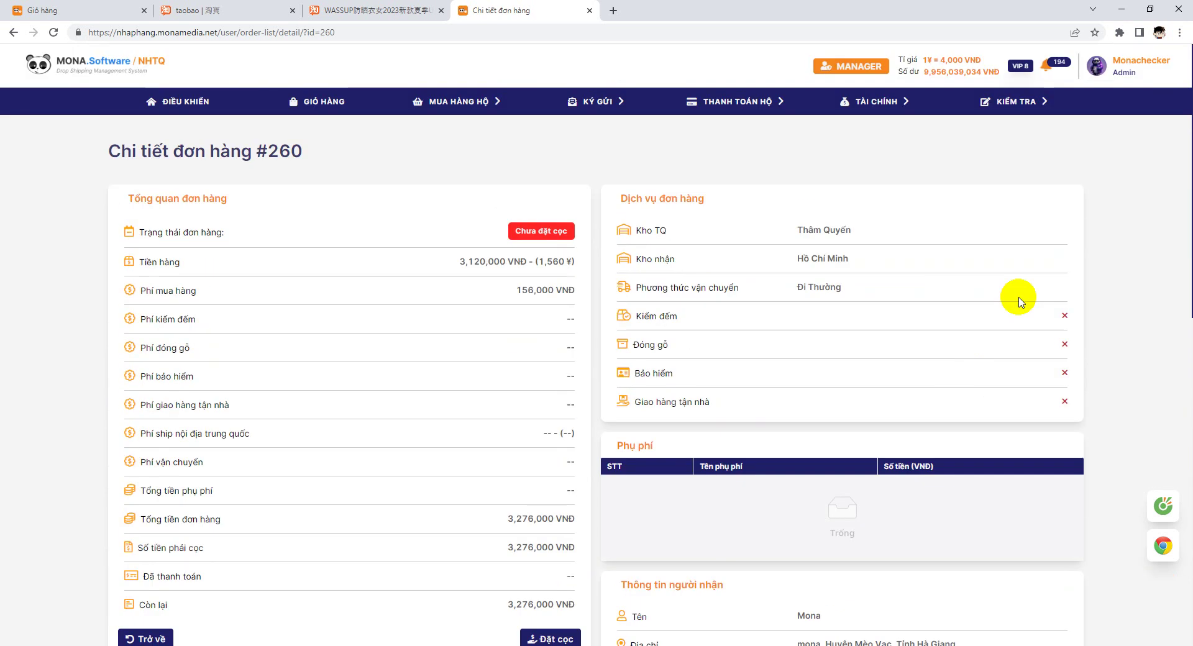
scroll(1018, 302, down, 1)
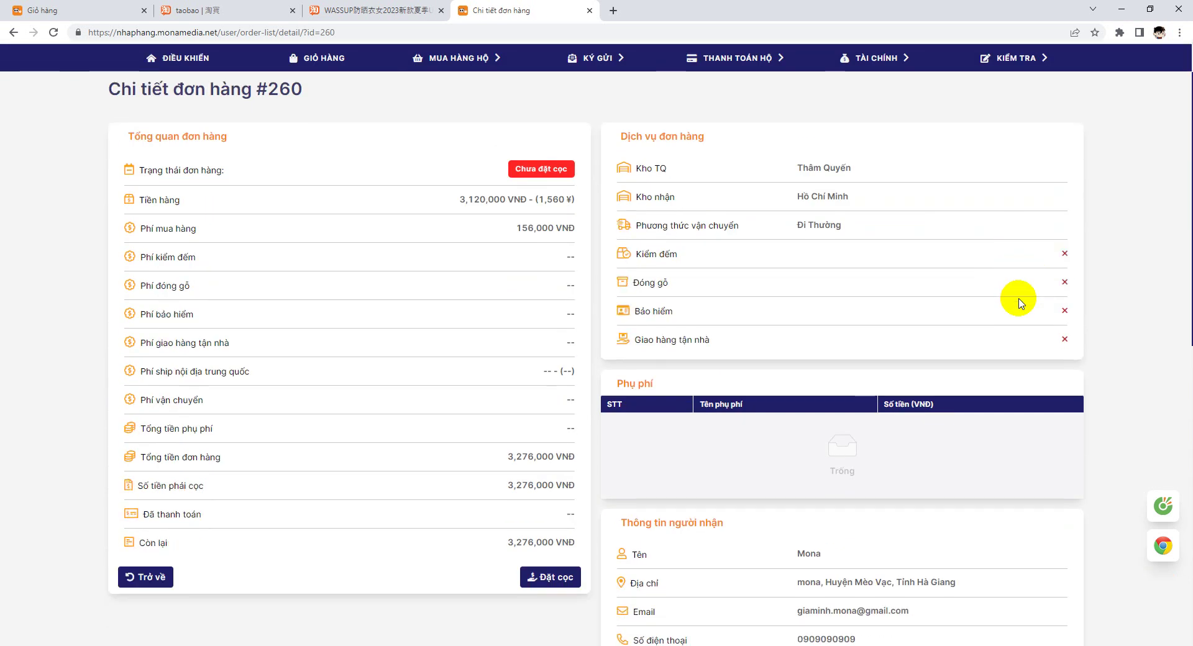
scroll(637, 136, down, 5)
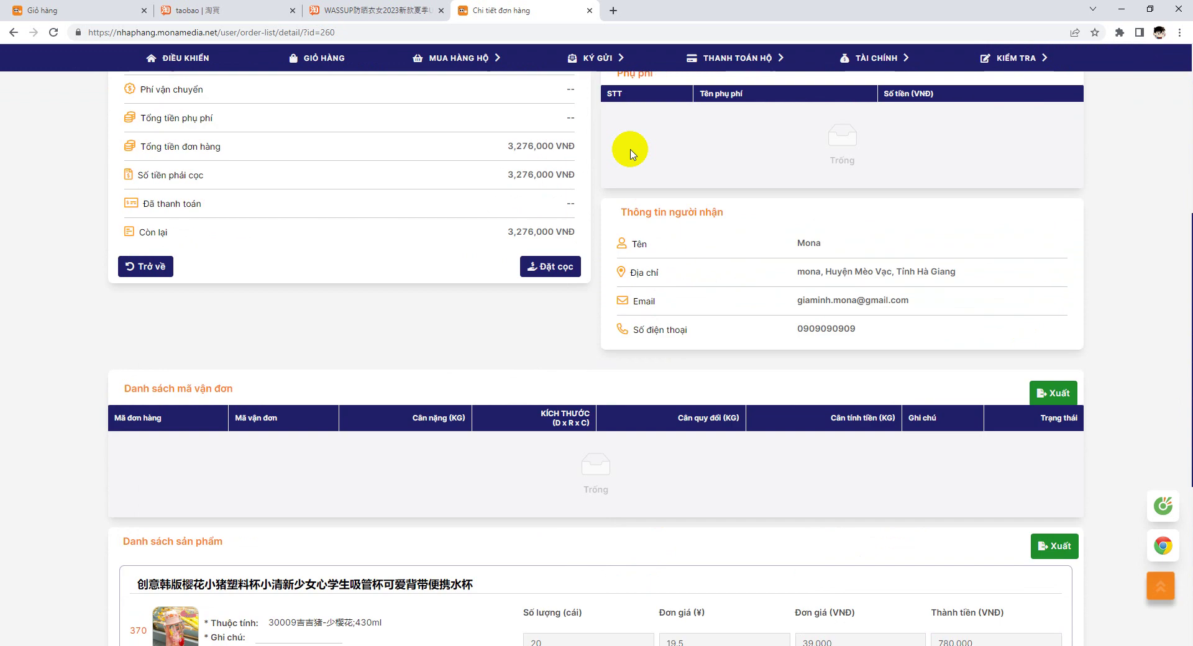
click(391, 7)
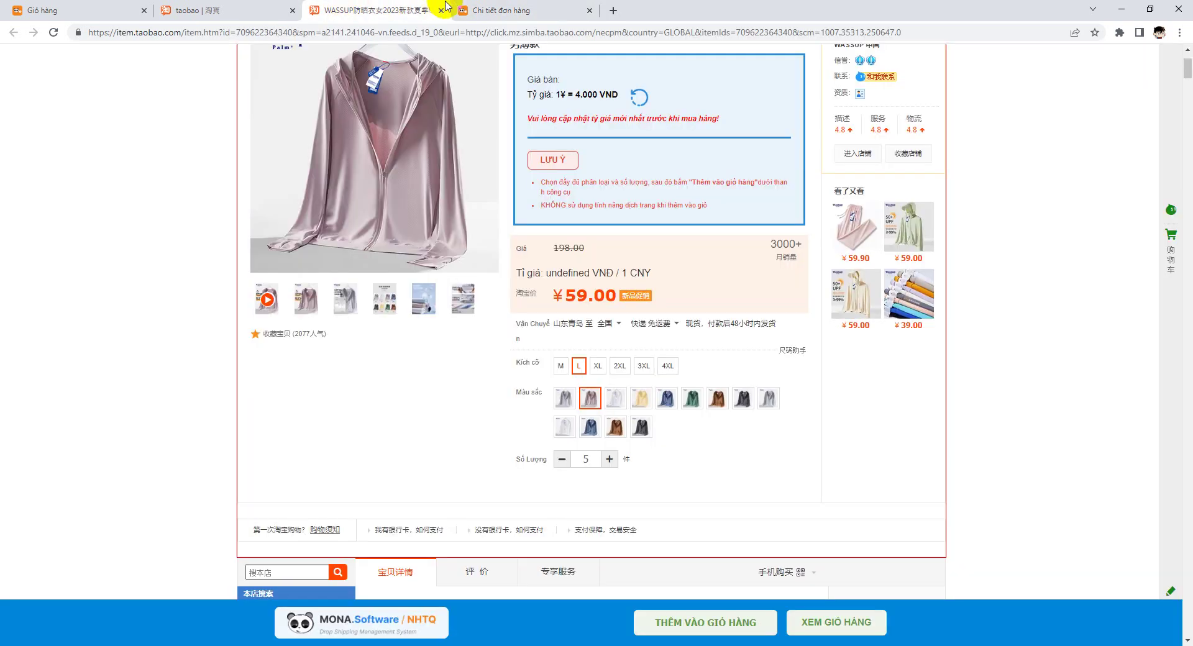
click(504, 10)
scroll(773, 410, up, 5)
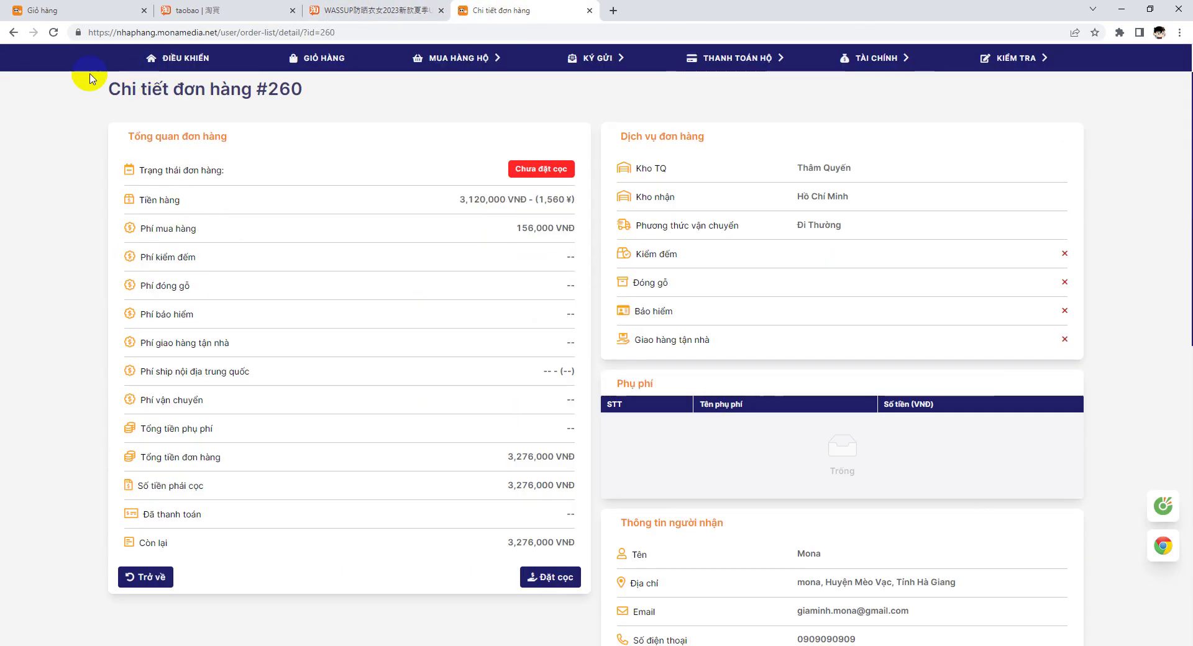
- Return to the purchase order list and confirm the deposit payment (Đặt cọc) for the newest order
click(14, 32)
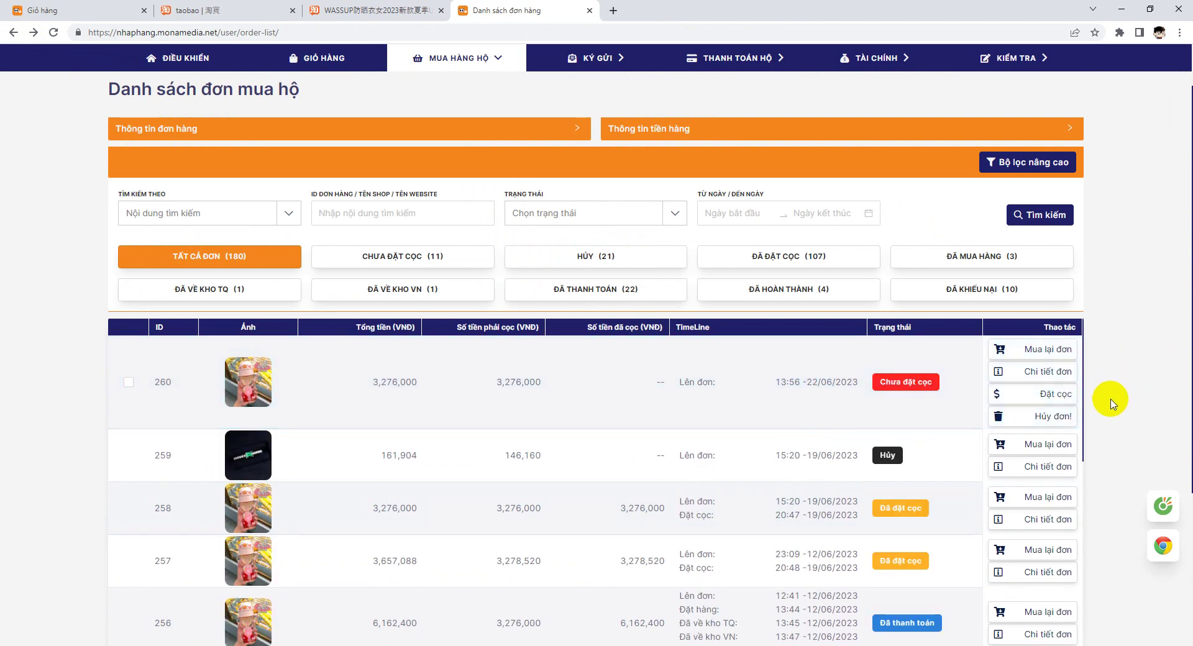
click(1034, 395)
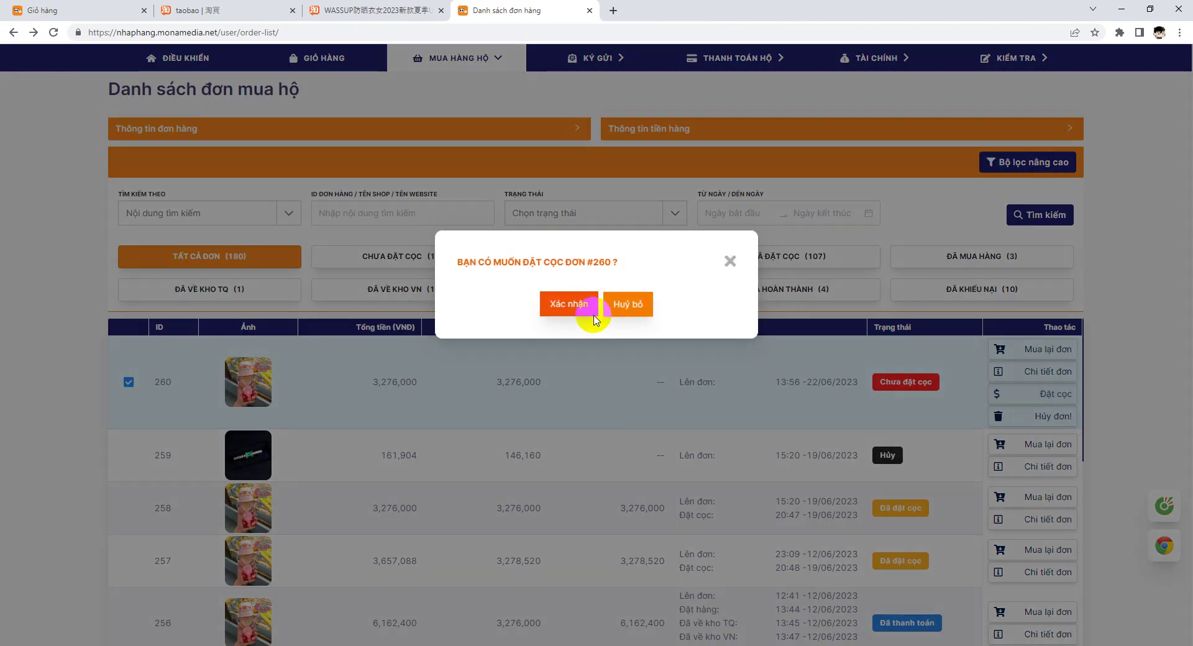
click(570, 305)
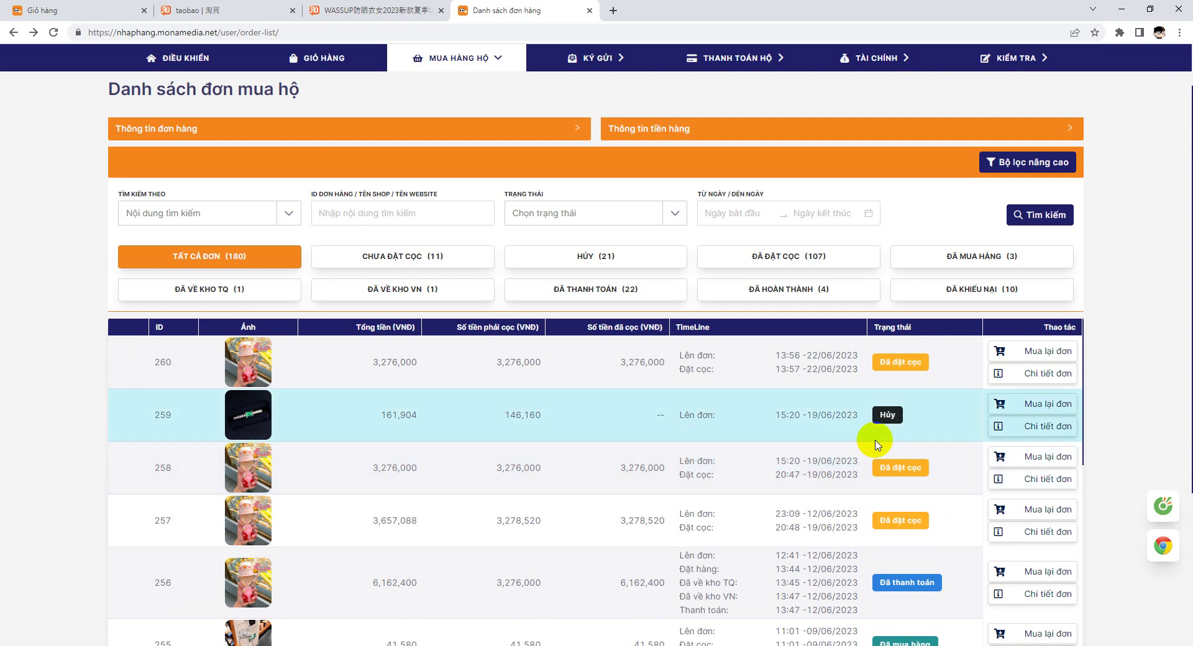
scroll(844, 442, up, 1)
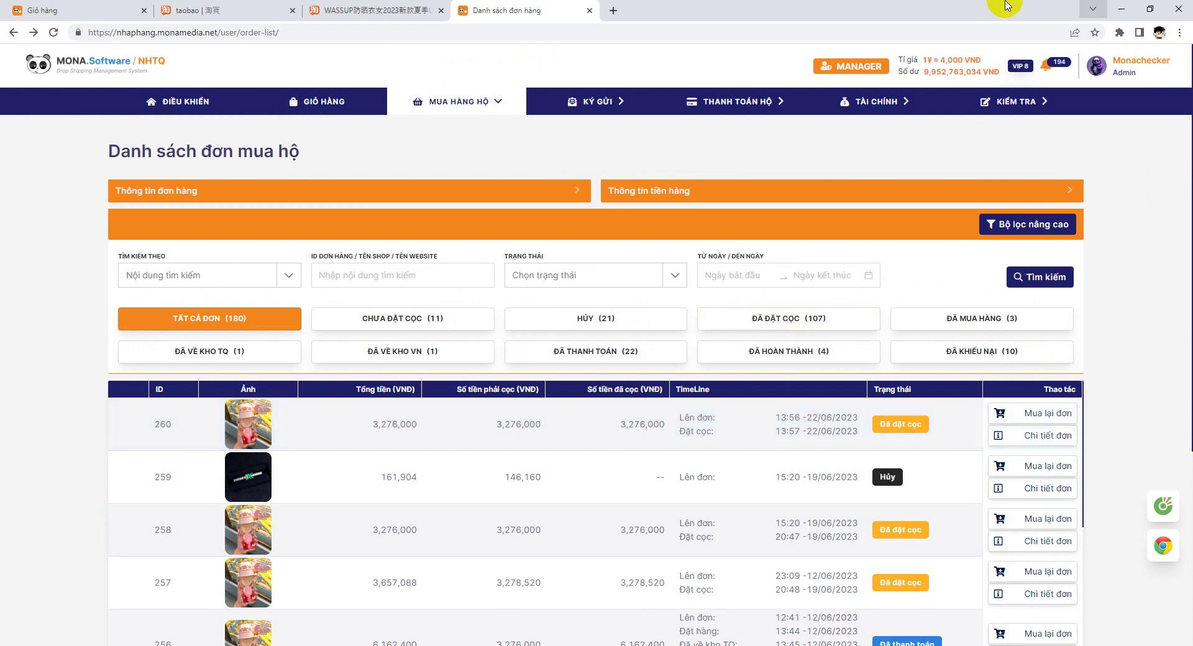
- Switch to the manager site and open the newest order from the Đơn mua hộ list for editing
click(849, 66)
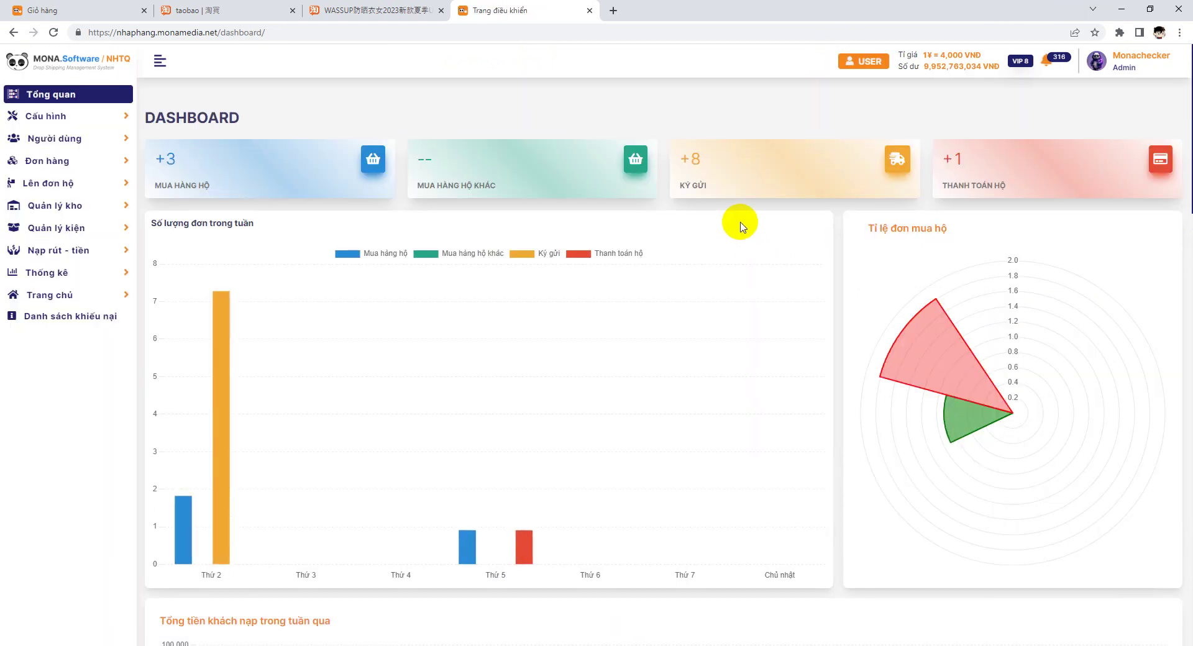
click(101, 166)
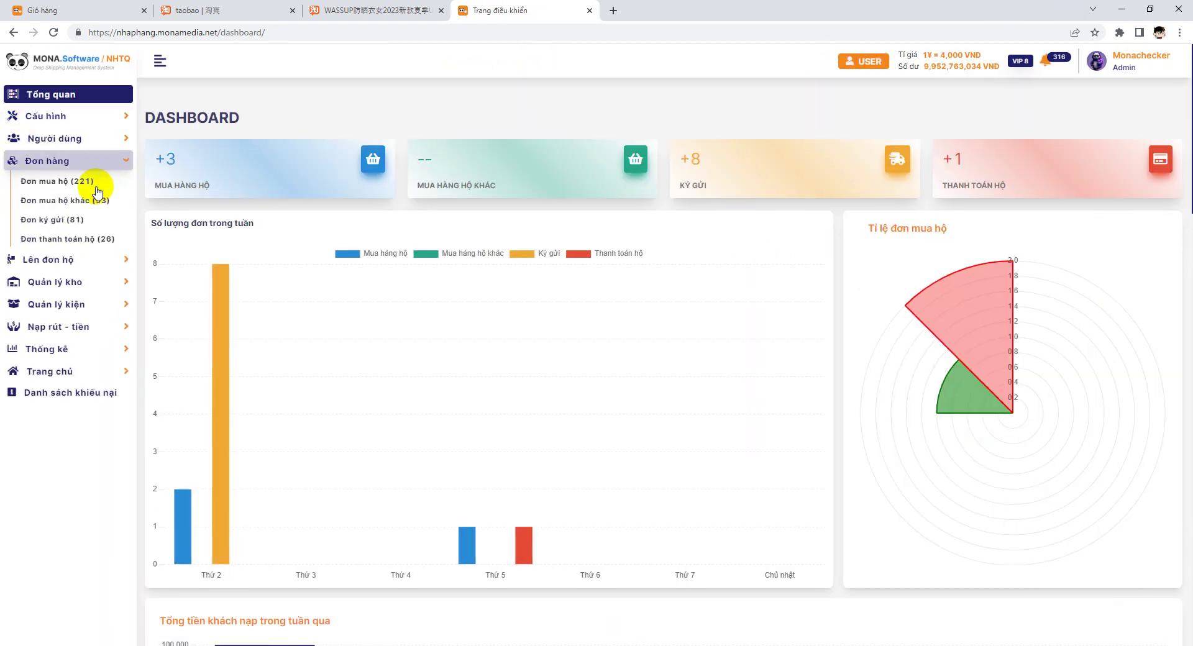
click(93, 181)
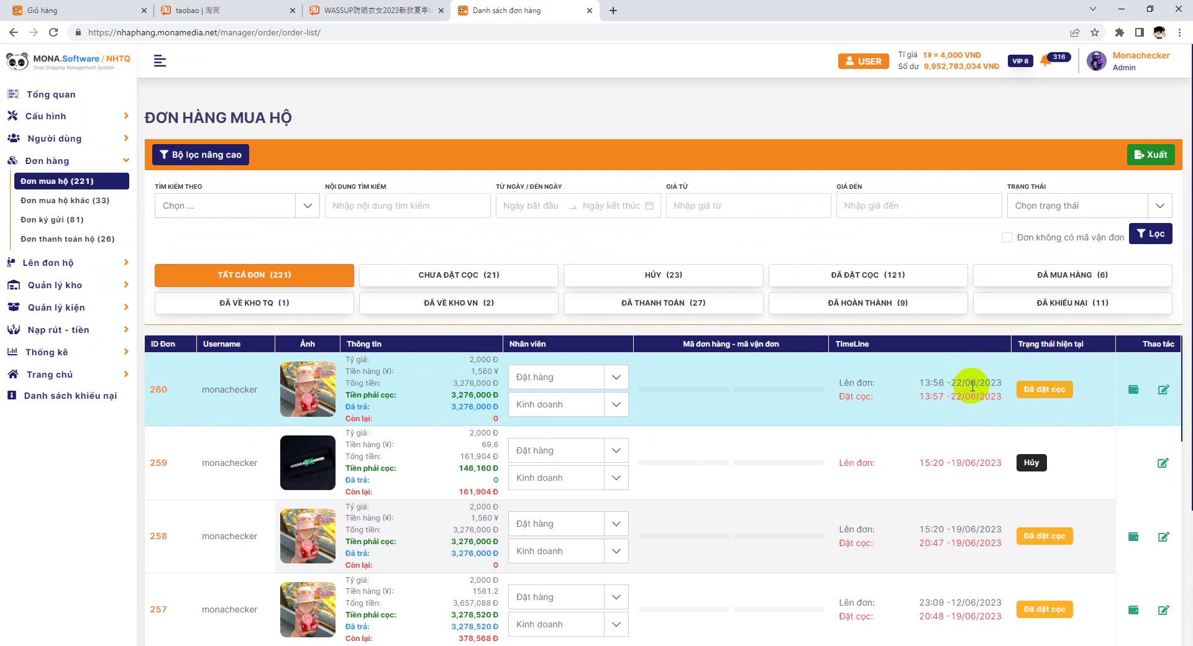
click(1164, 392)
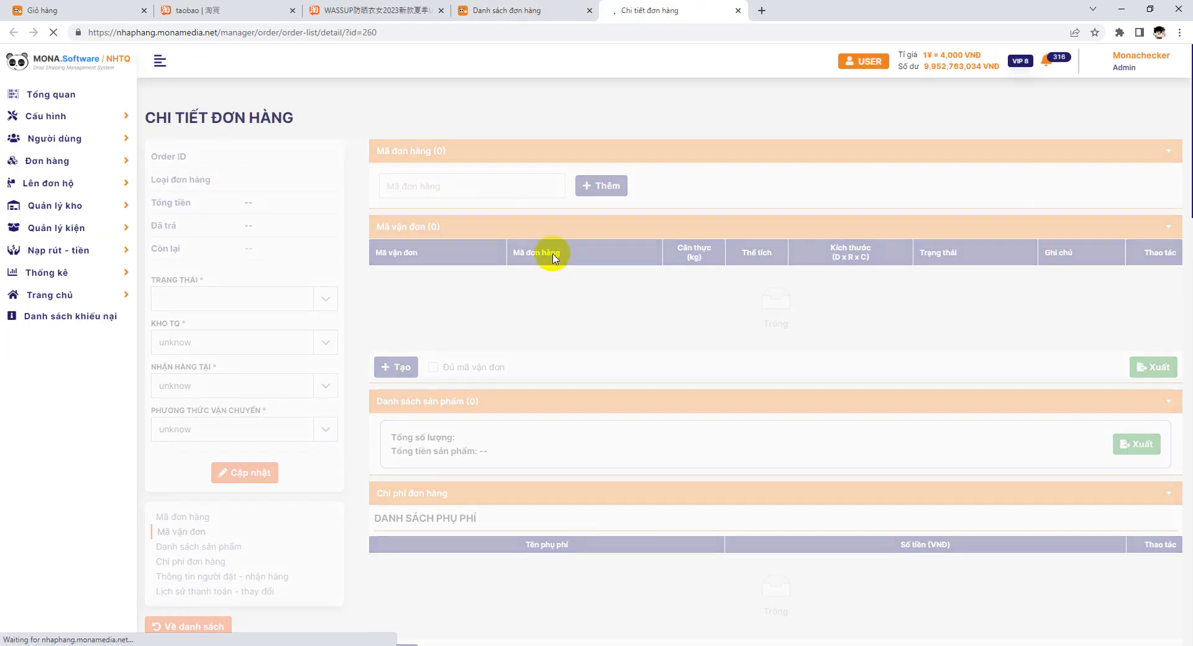
- Enter the supplier's order code under Mã đơn hàng and add it to the order
click(519, 187)
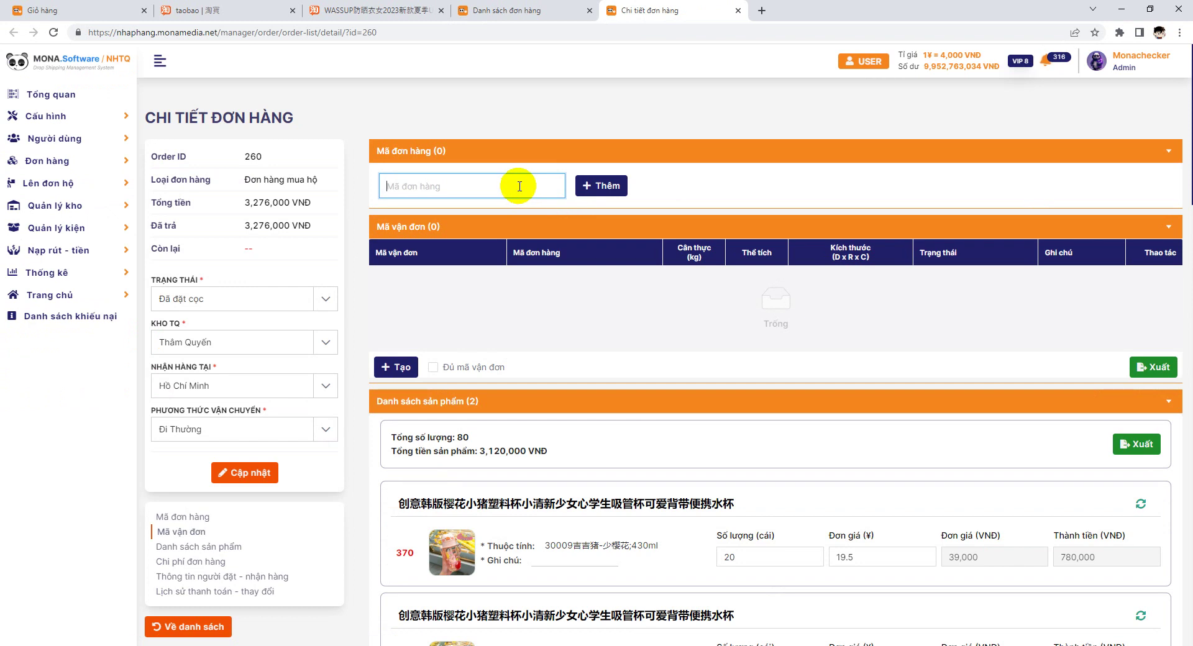
text(MHD789789789989)
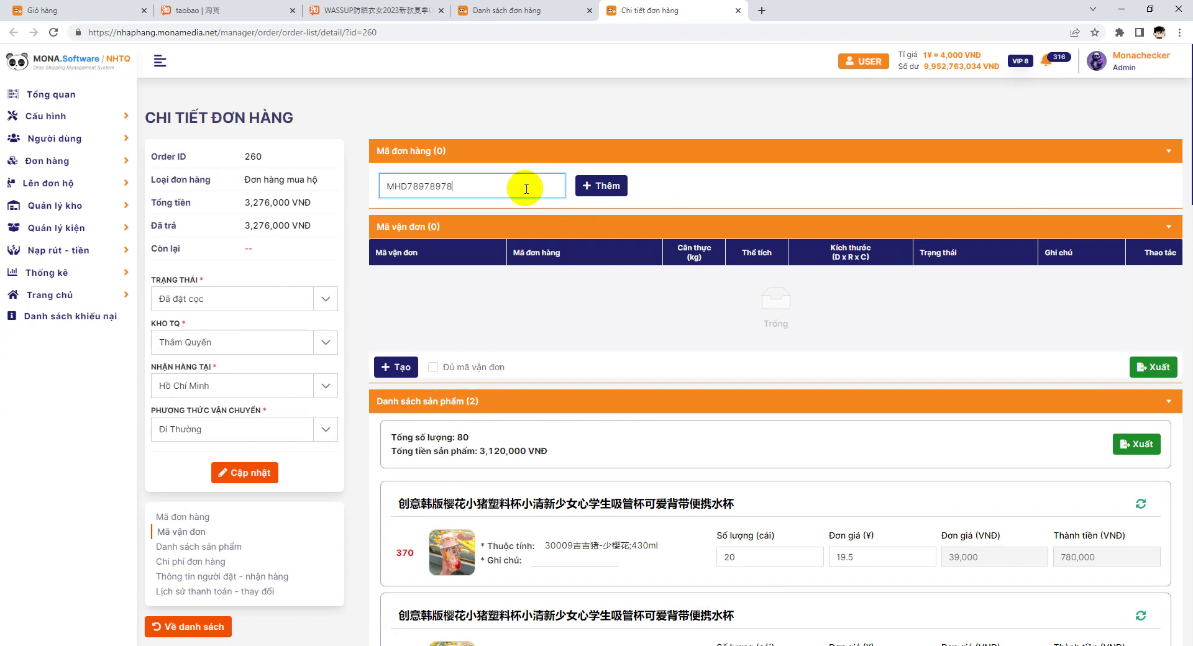
click(605, 189)
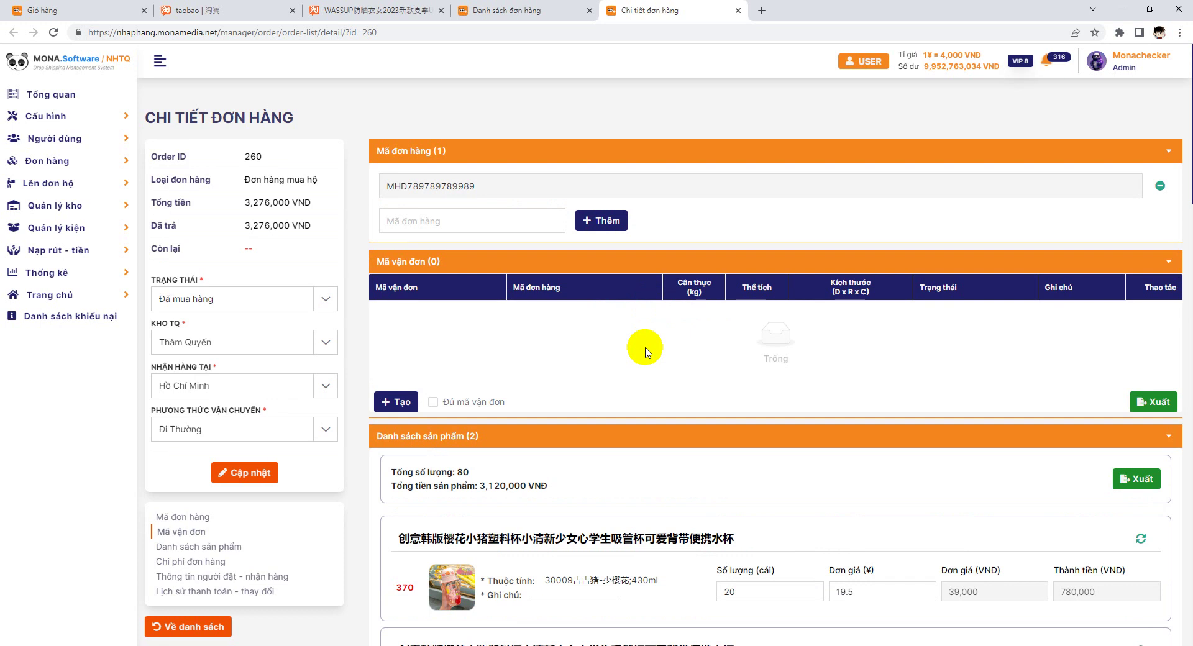
- Create a Mã vận đơn row, enter the shipment's tracking code and link it to the added order code
click(399, 401)
click(472, 312)
text(Y)
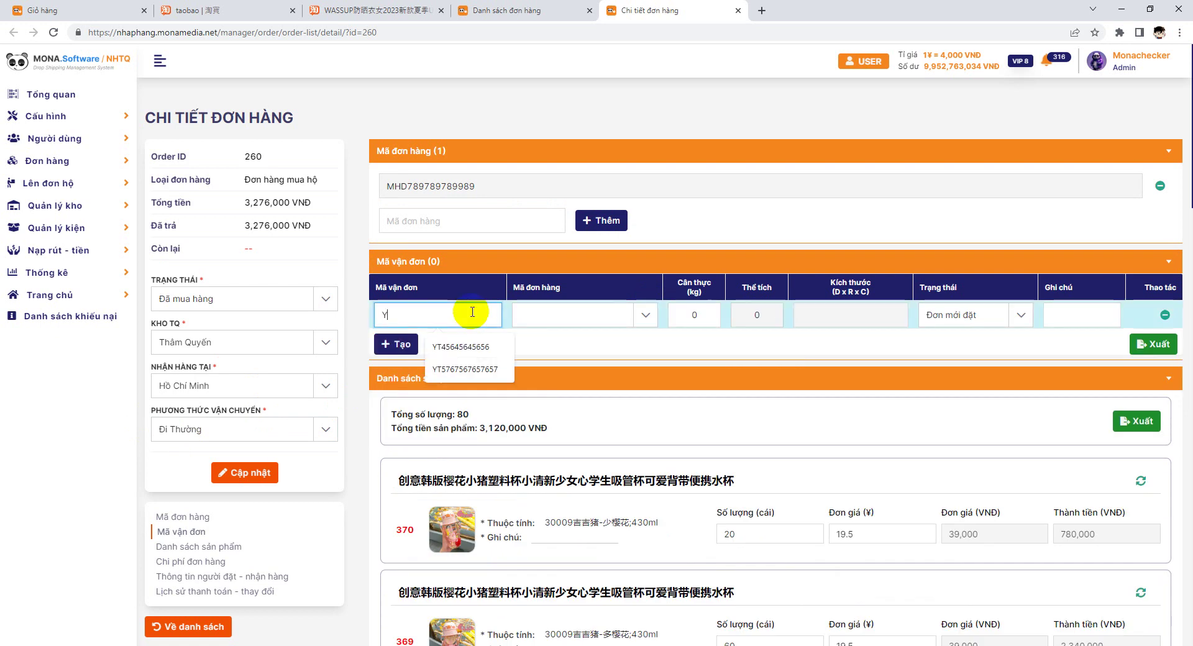
text(T78797897897898)
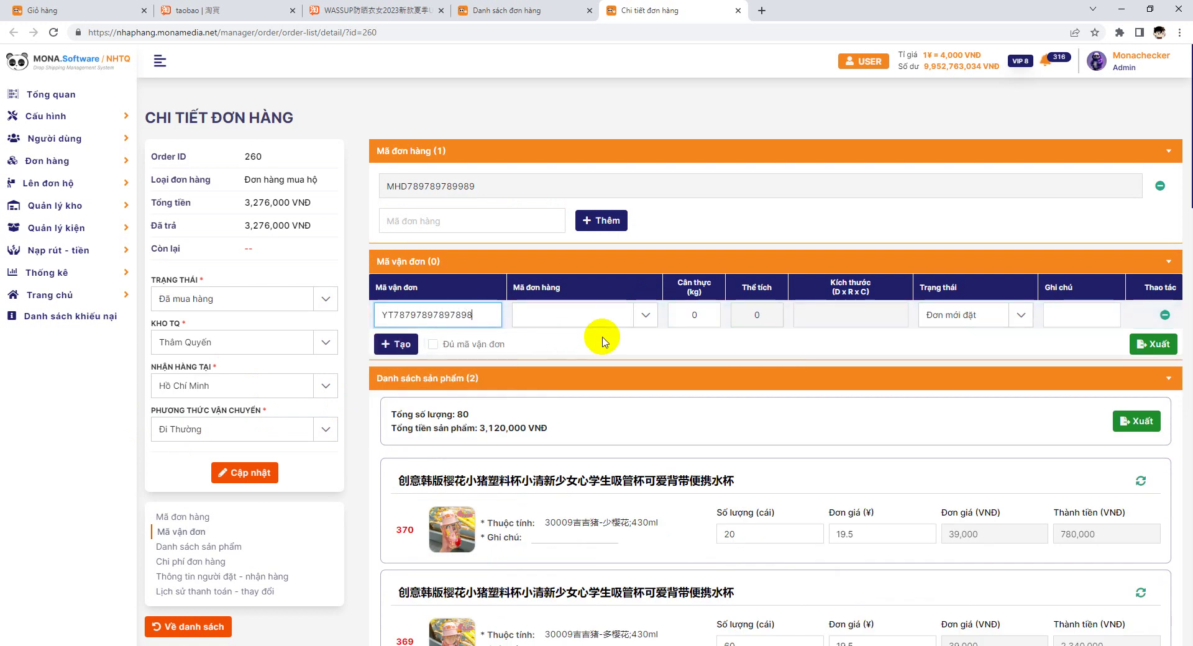
click(633, 321)
click(527, 341)
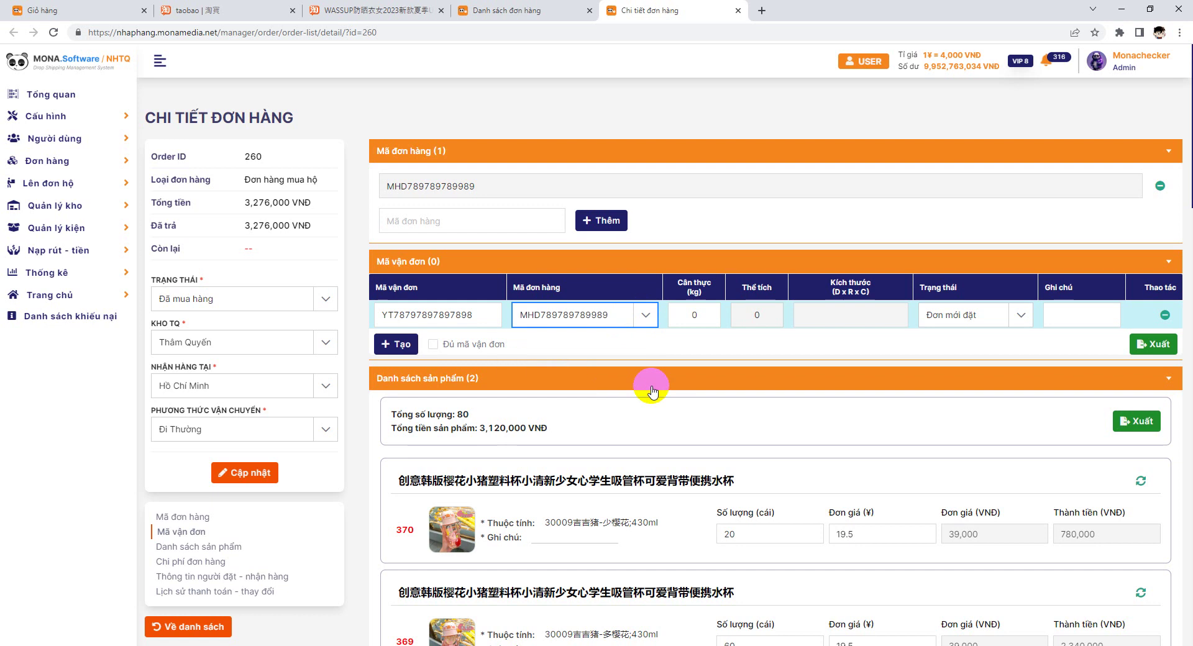
- Set the China shipping fee (Phí ship Trung Quốc) to ¥40 in the order's fixed costs
scroll(651, 387, down, 2)
scroll(652, 386, down, 8)
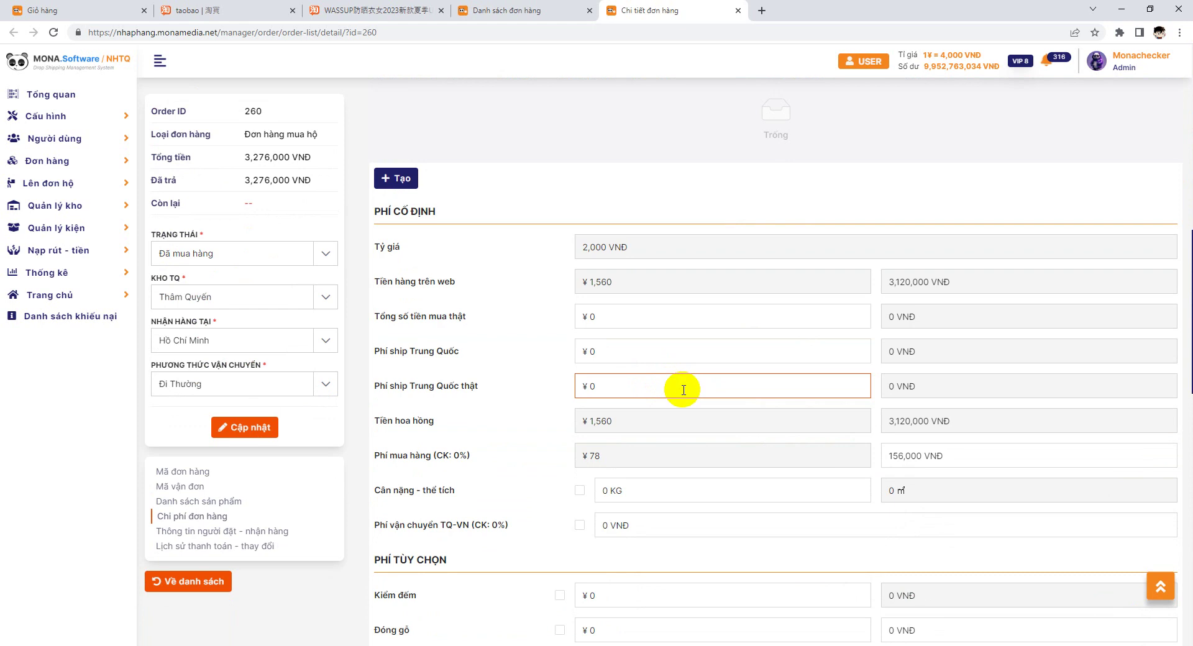
click(666, 347)
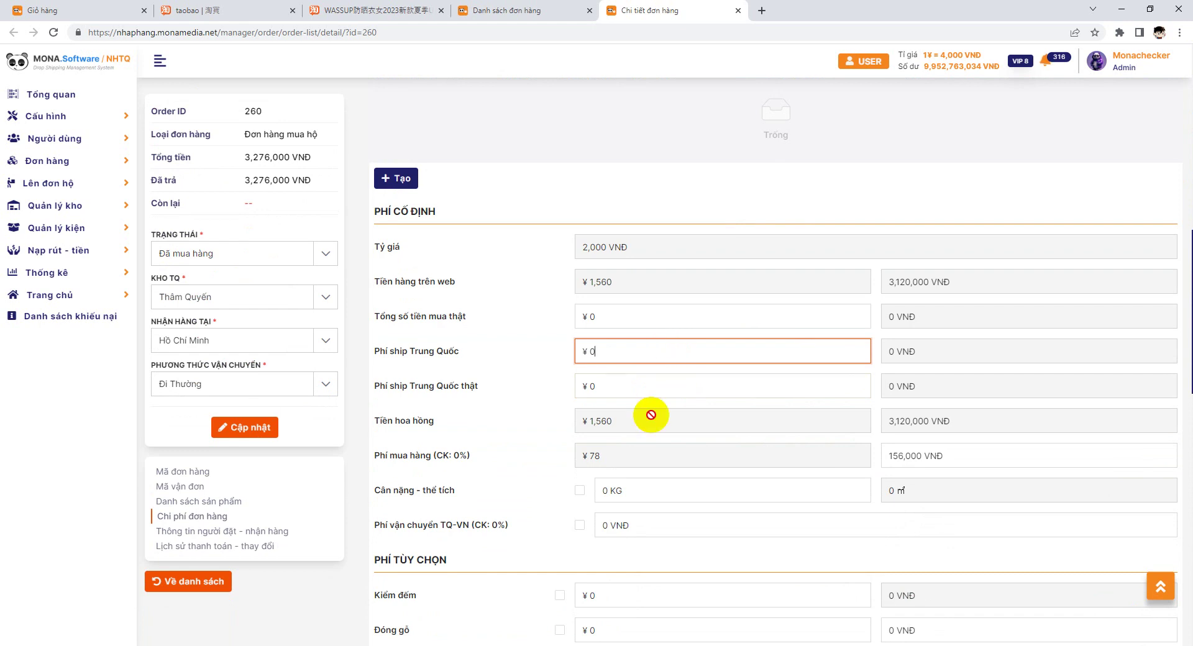
click(679, 317)
click(660, 358)
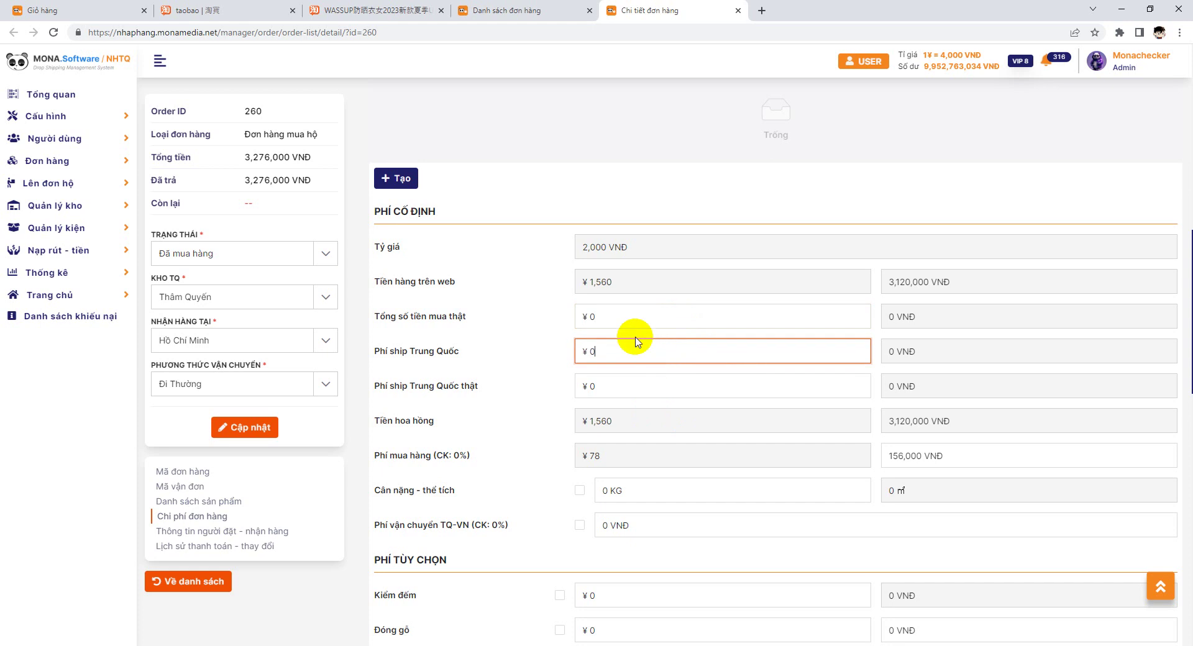
click(639, 308)
click(637, 361)
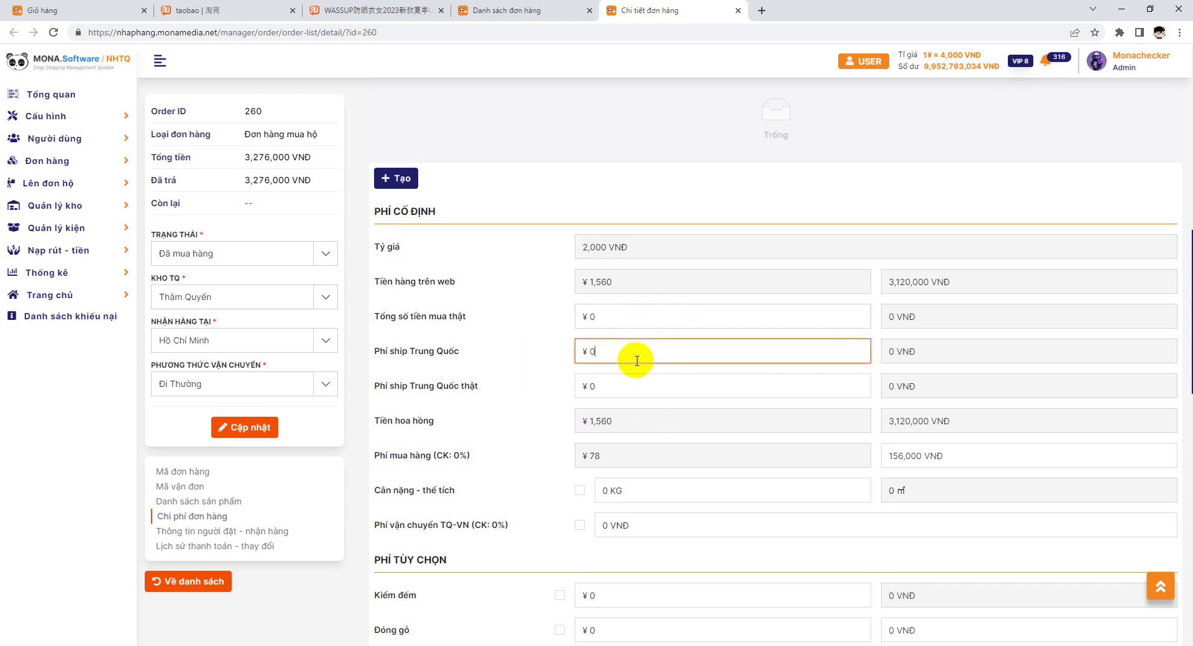
key(BackSpace)
text(40)
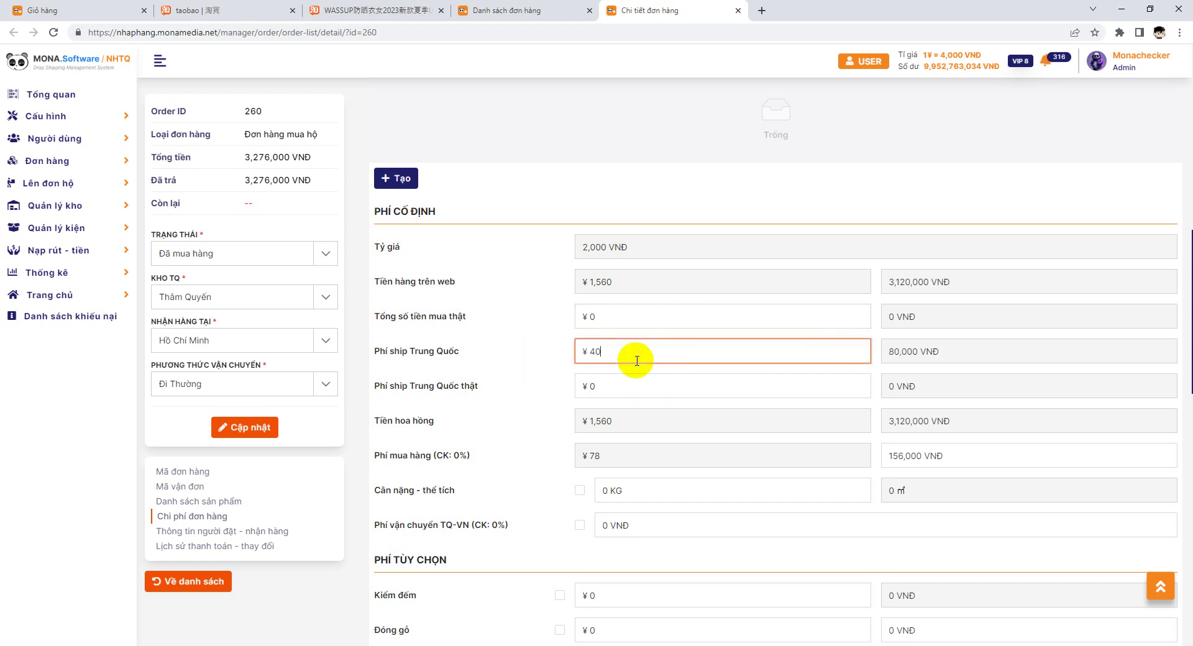
- Set the actual purchase total (Tổng số tiền mua thật) to ¥1,460 and the actual China shipping fee to ¥40
click(665, 312)
key(BackSpace)
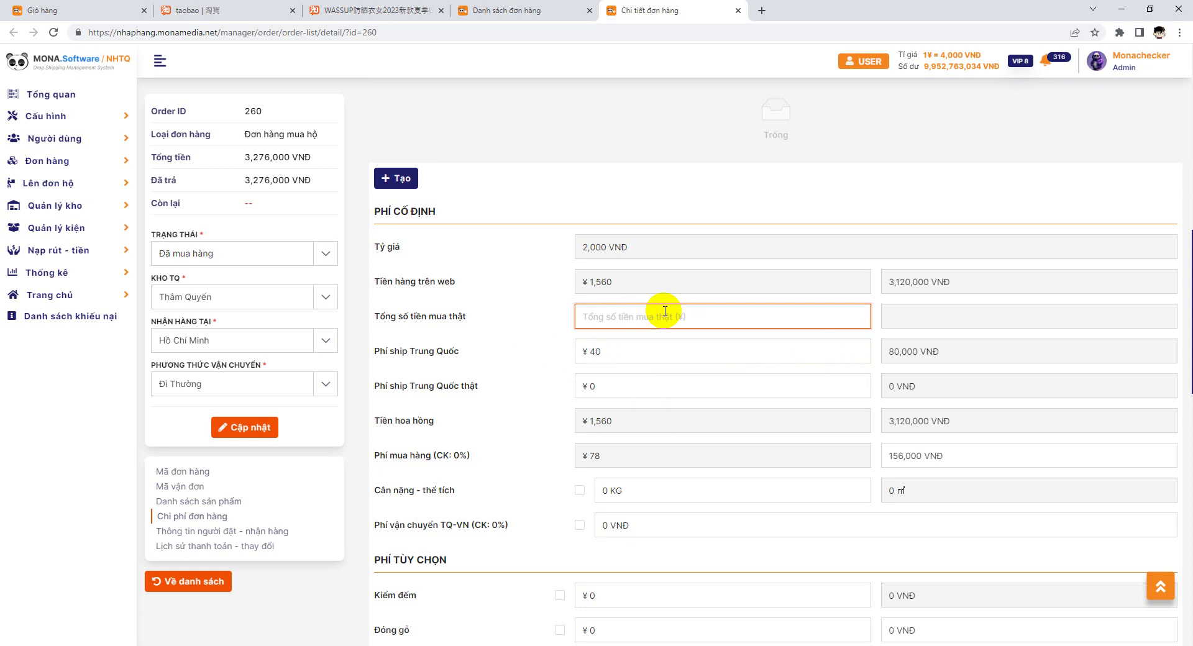
text(1,4)
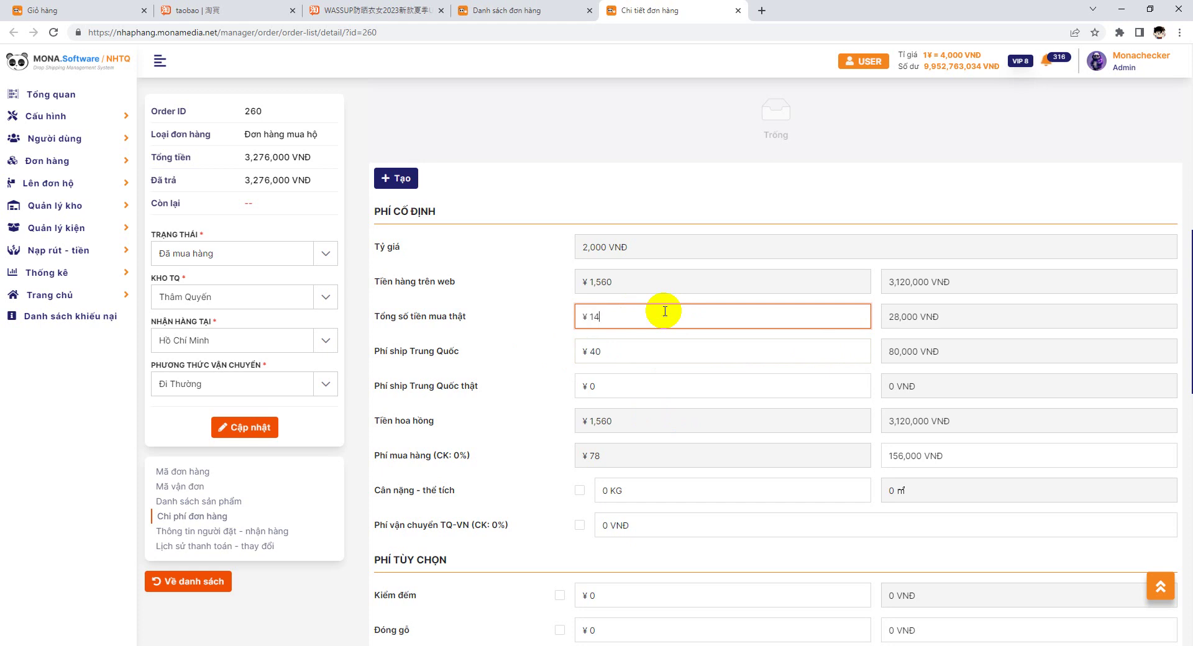
text(60)
click(624, 386)
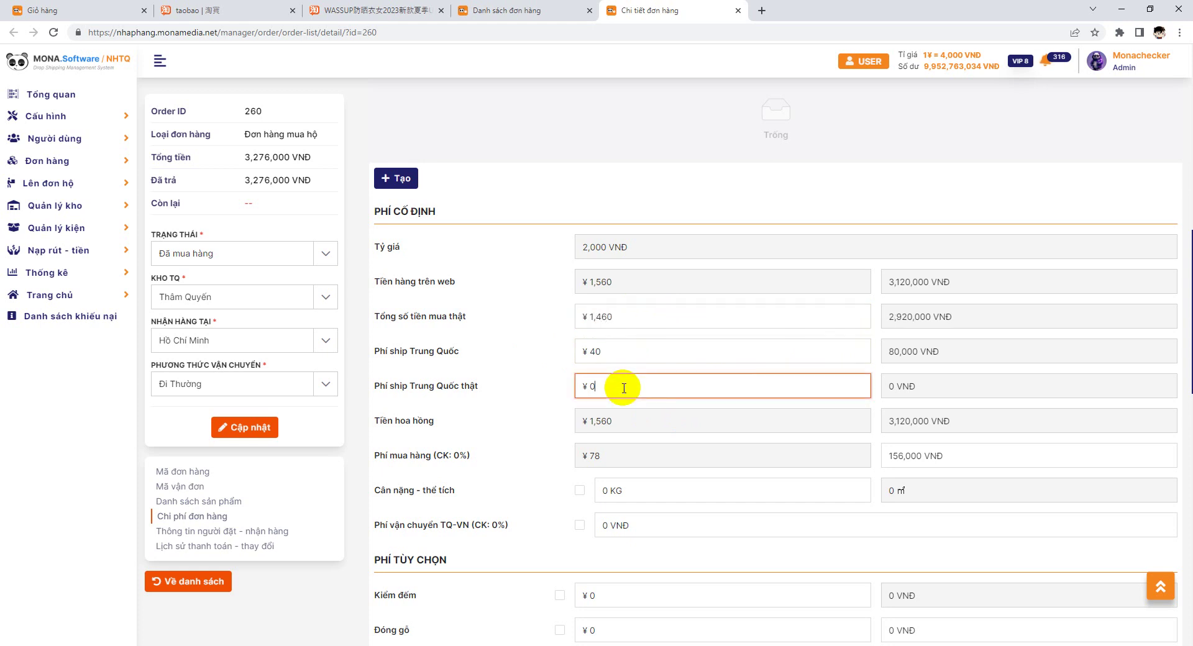
key(BackSpace)
text(40)
- Save the order update and check the refreshed order summary and tracking code row
scroll(617, 391, down, 2)
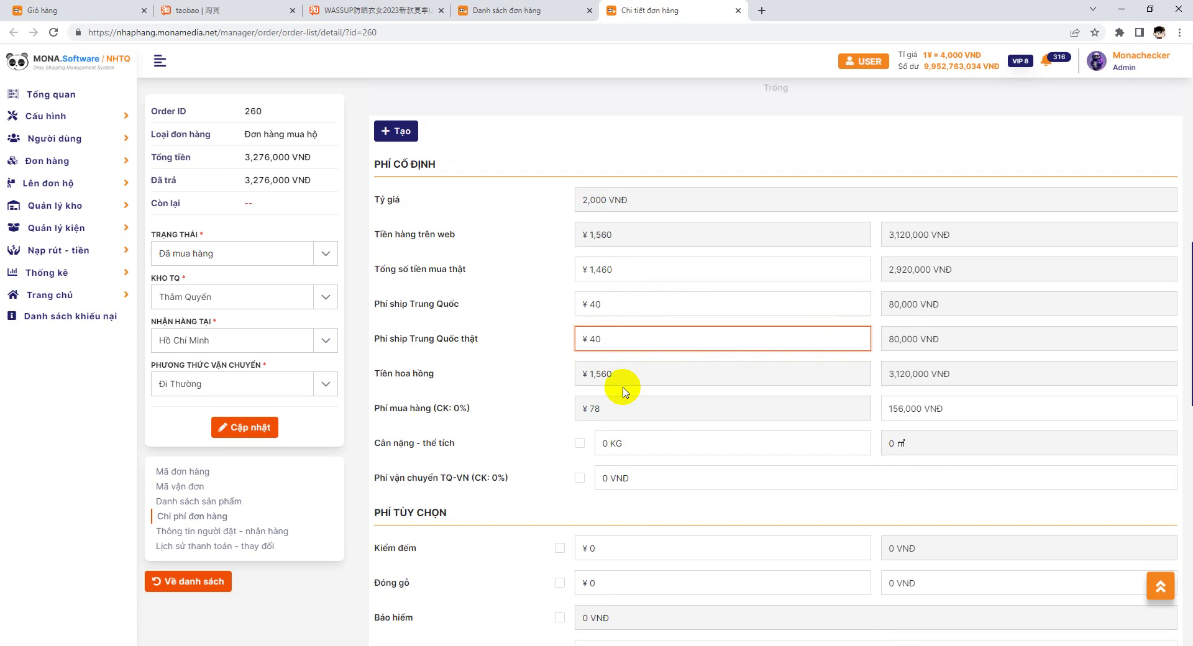
click(241, 427)
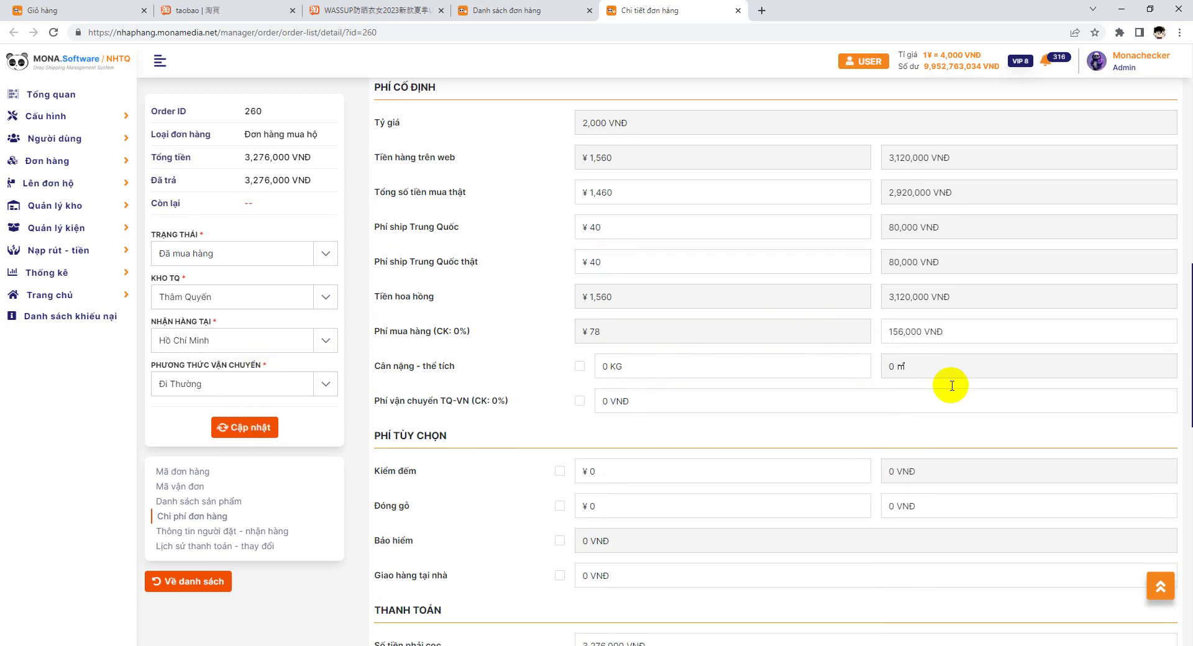
scroll(975, 341, up, 10)
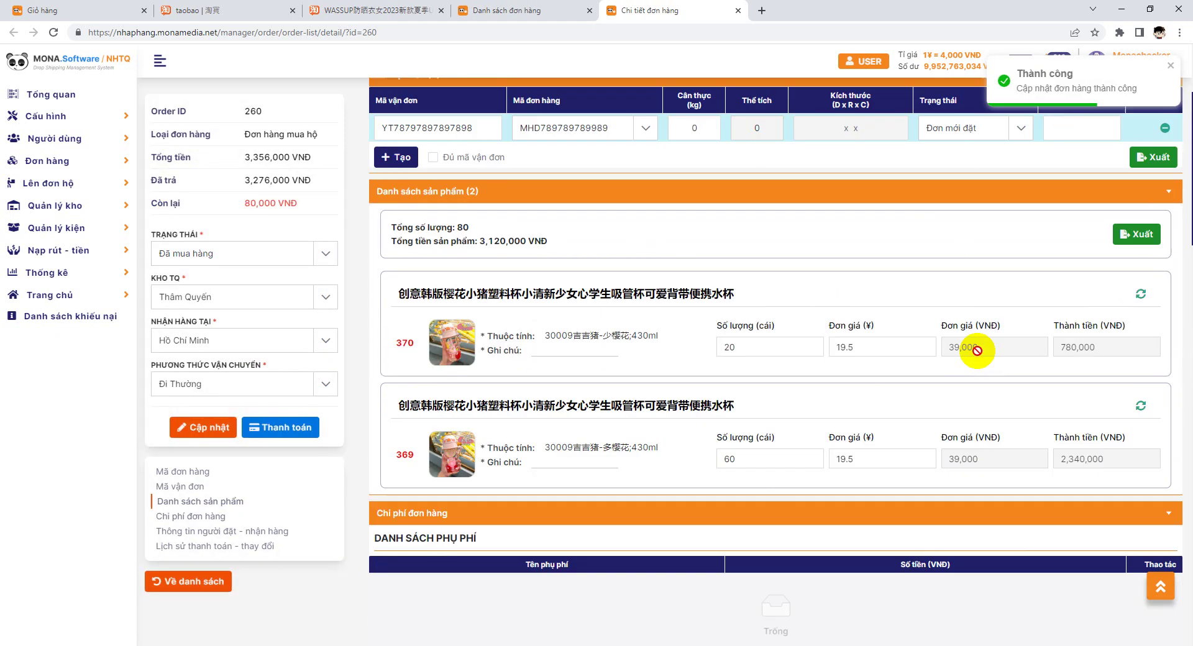
scroll(960, 348, up, 3)
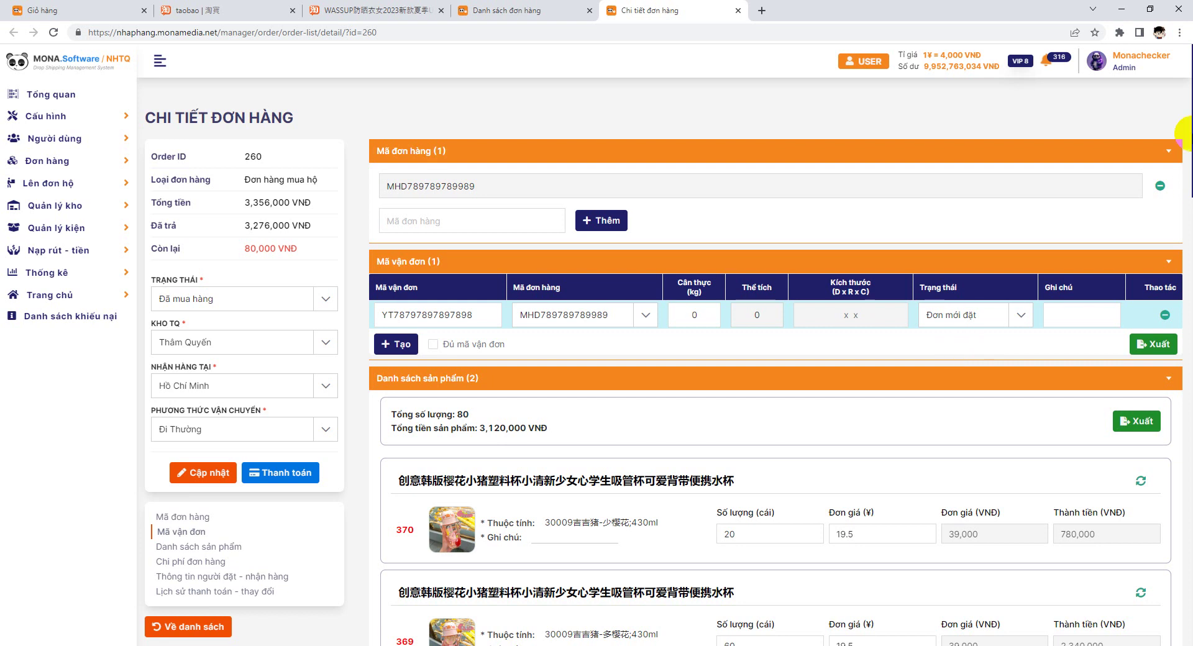
click(1049, 157)
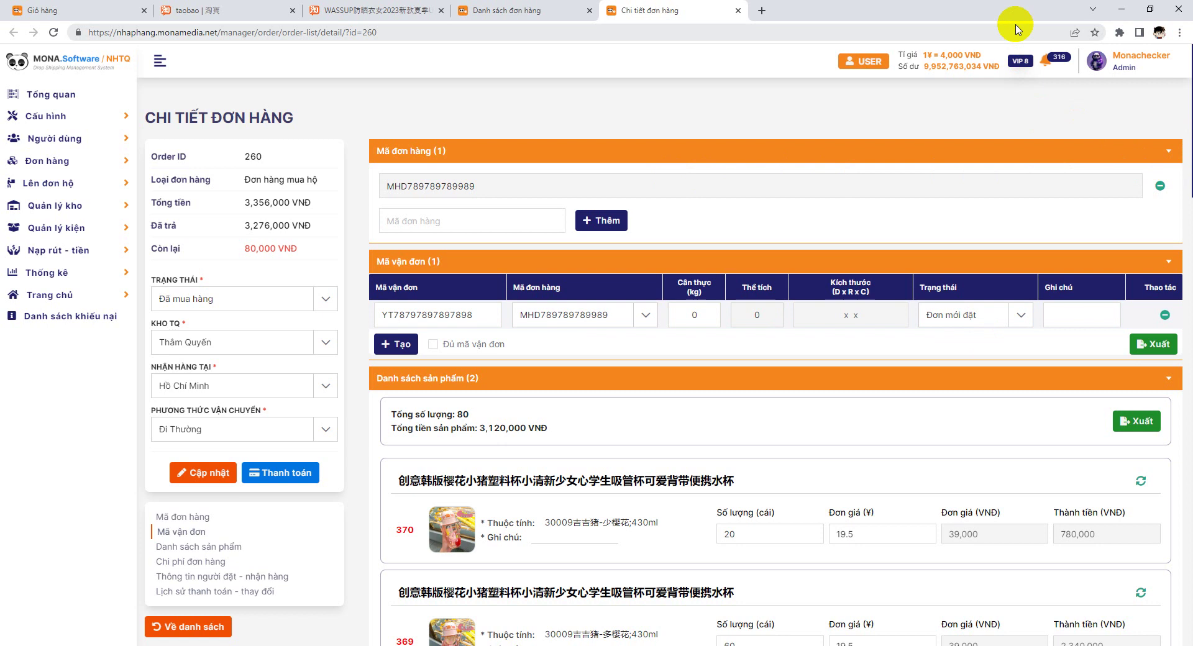
- Open the China warehouse check page, Kiểm hàng kho TQ, and expand the Quản lý kiện entries
click(28, 206)
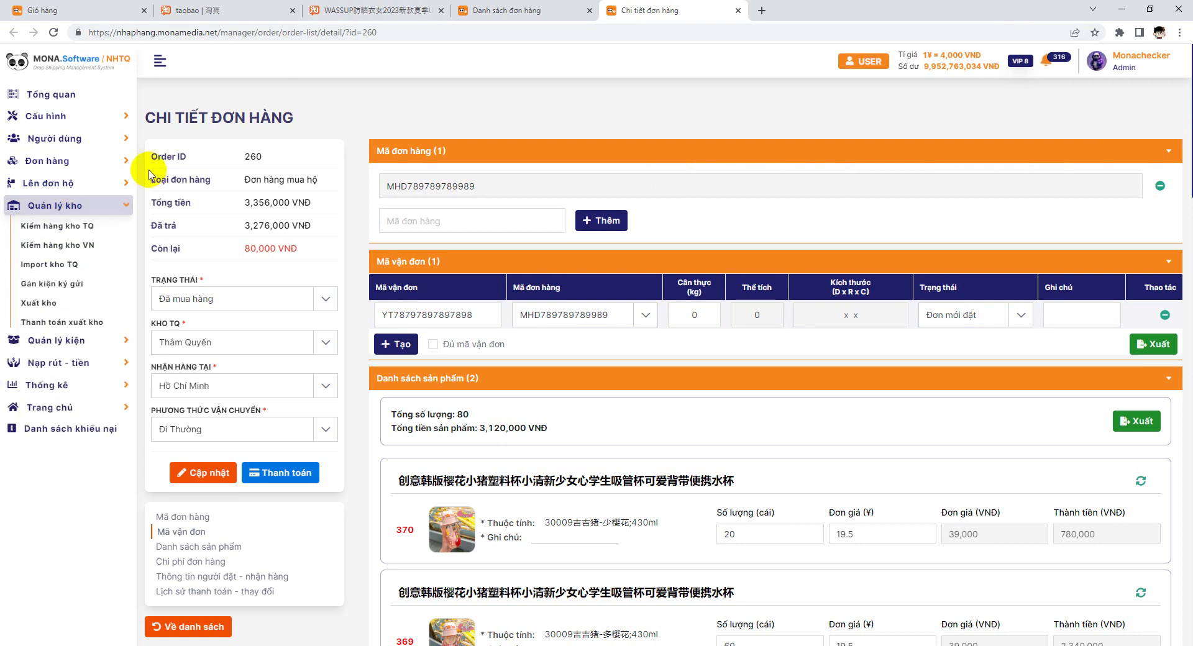
click(115, 229)
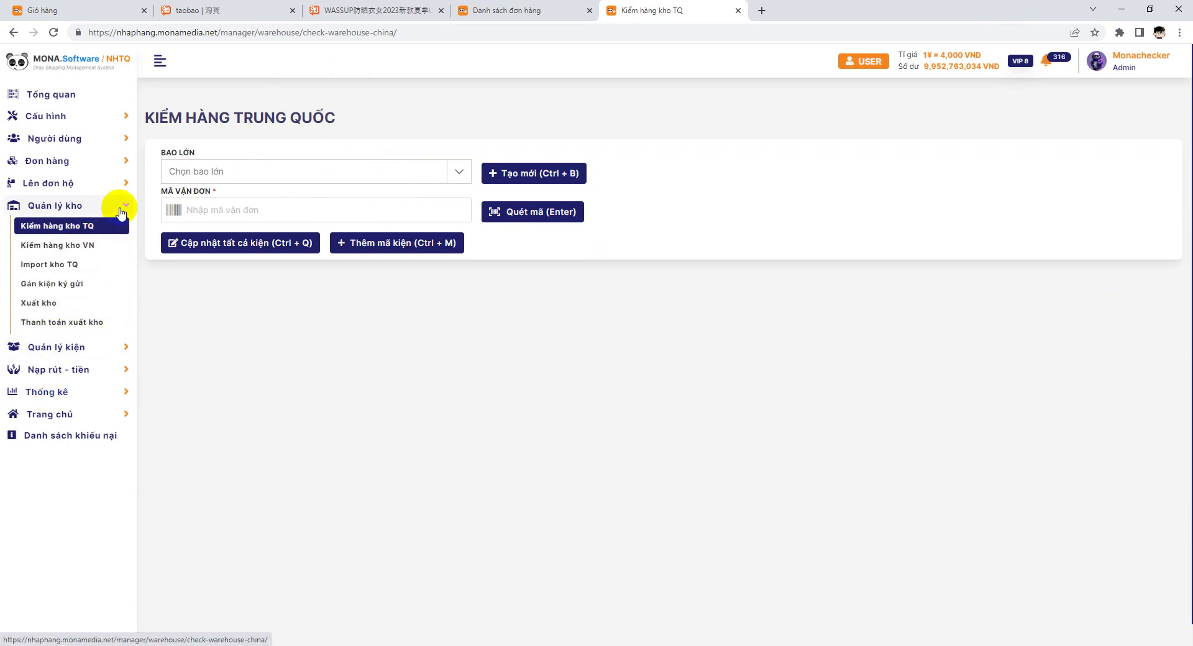
click(96, 345)
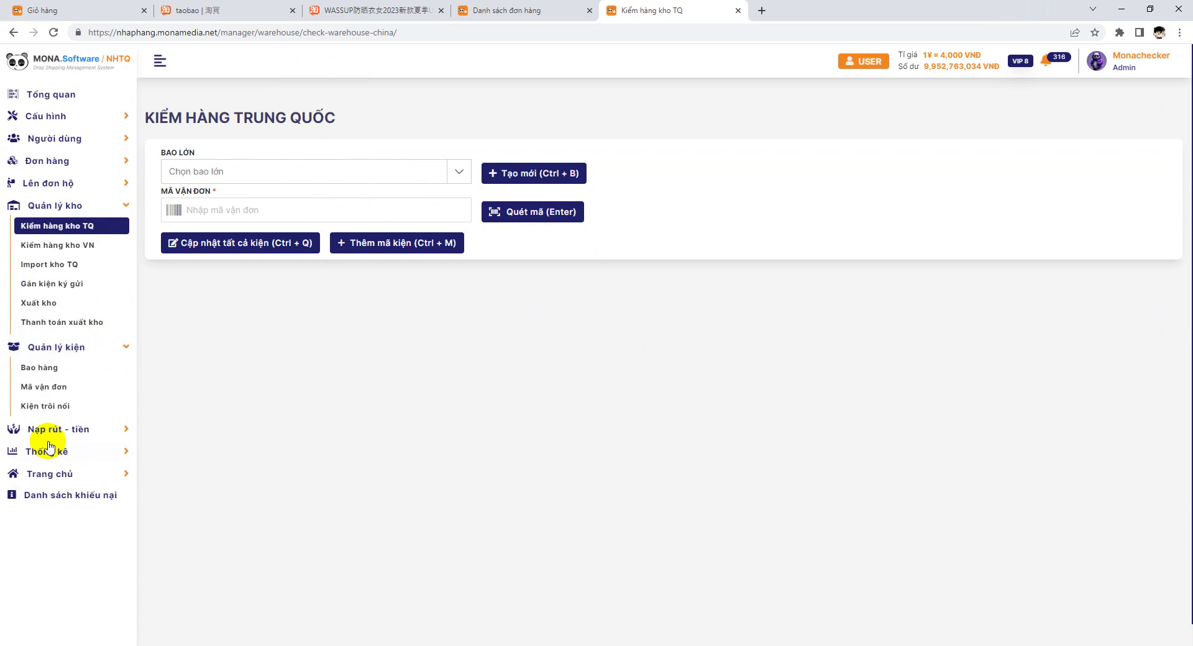
- Open the Mã vận đơn tracking code list in a new tab and copy the newest purchase order's tracking code
right_click(62, 387)
click(93, 393)
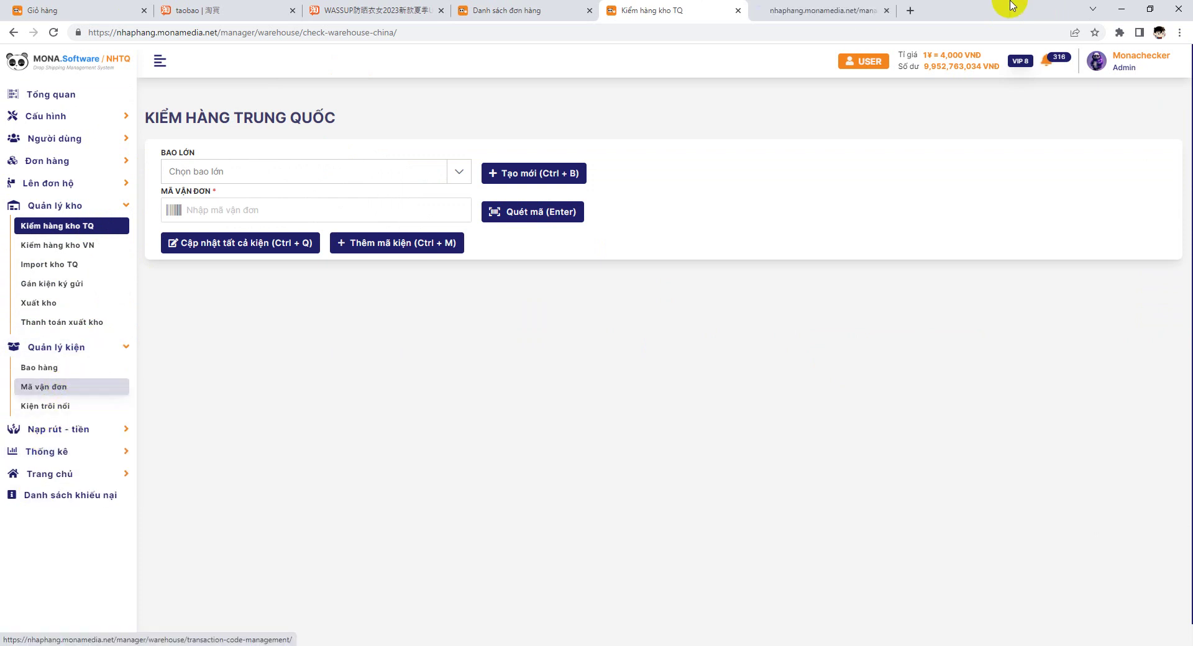
click(823, 6)
double_click(487, 220)
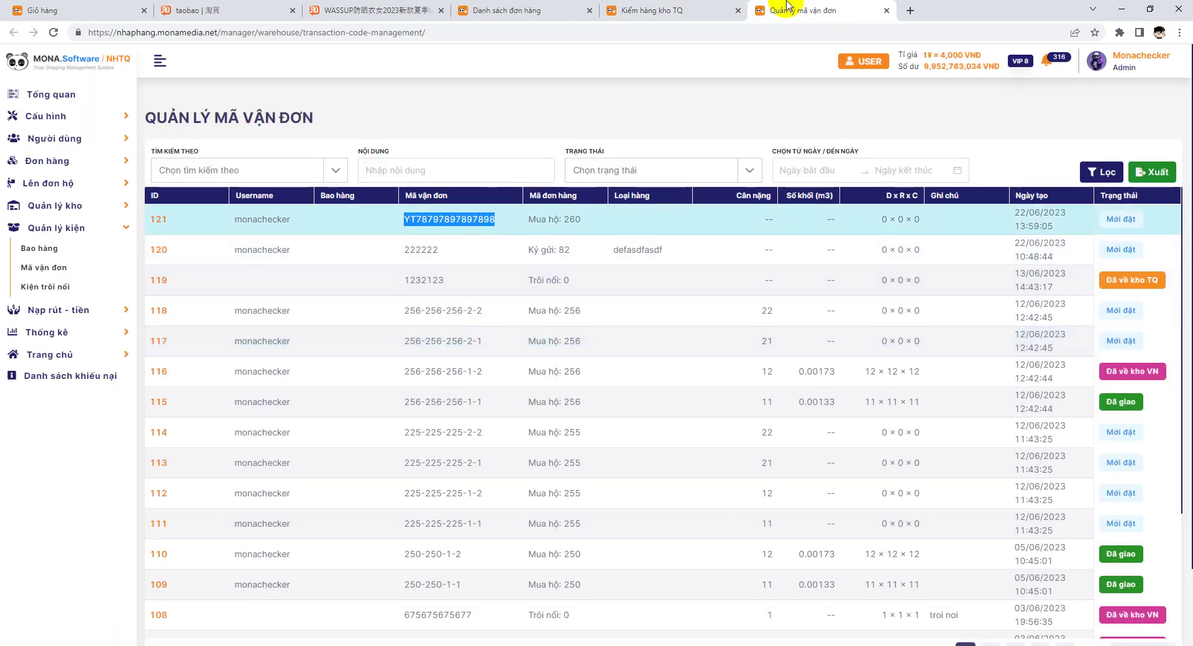
key(ctrl+c)
- Scan the copied tracking code on the Kiểm hàng kho TQ page to load its package
click(652, 10)
click(315, 211)
key(ctrl+v)
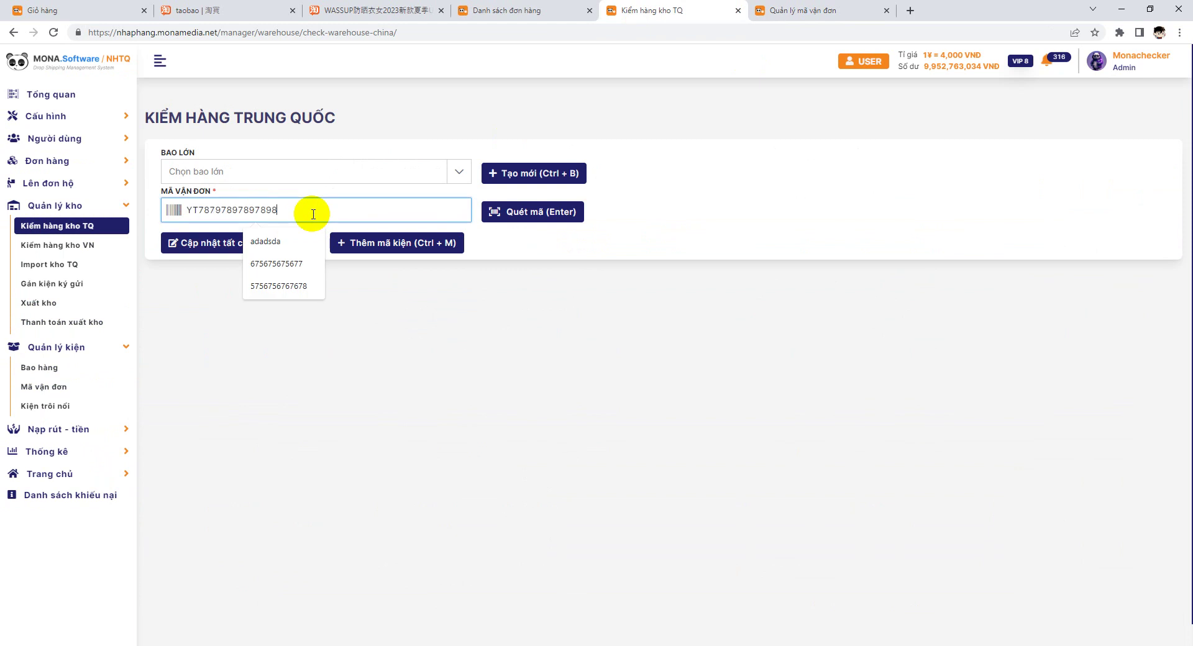
key(Return)
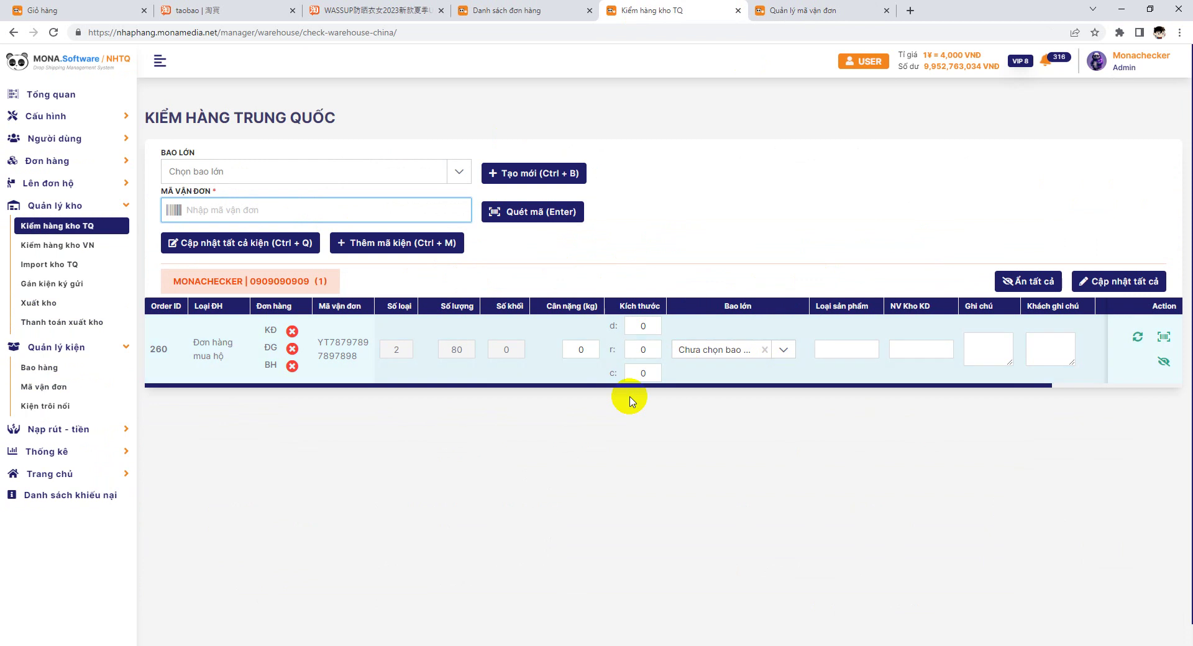
- Set the package's weight to 10 kg and choose 123456 as the large bag (Bao lớn) for the check
click(580, 350)
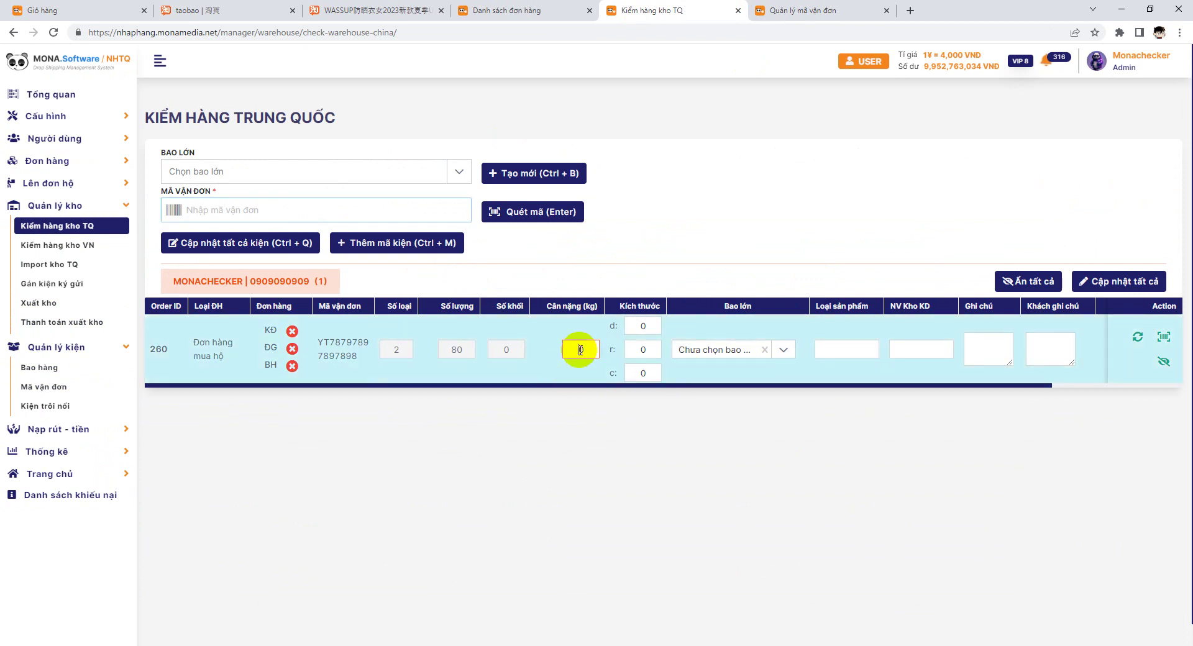
text(1)
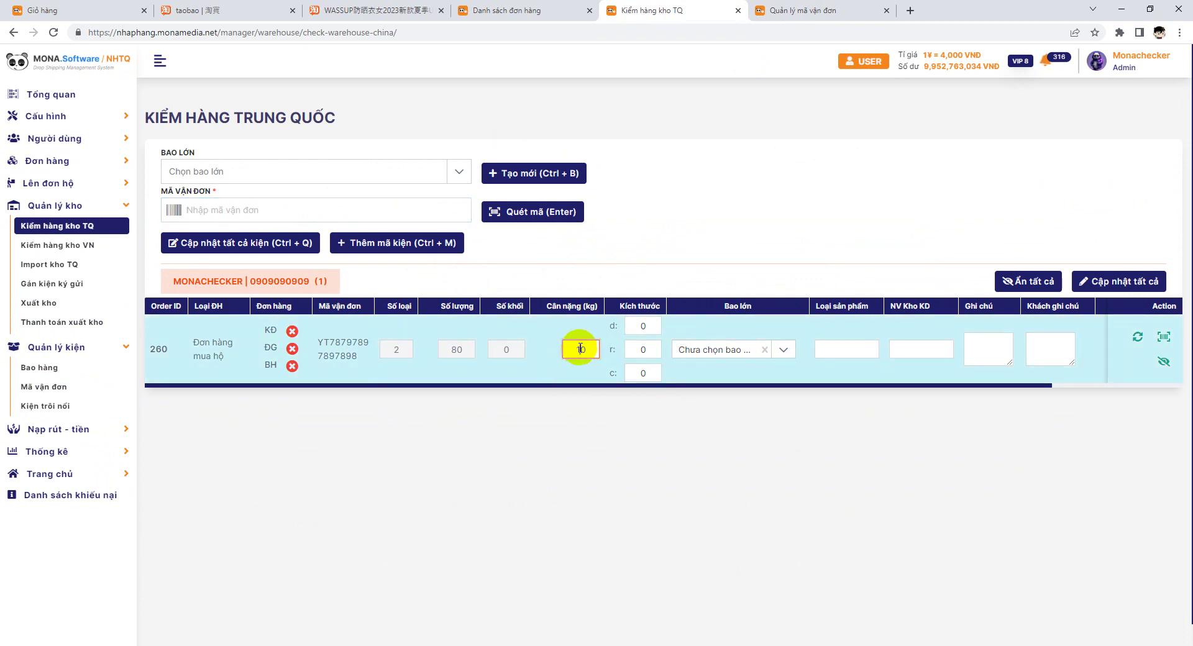
click(348, 170)
click(213, 226)
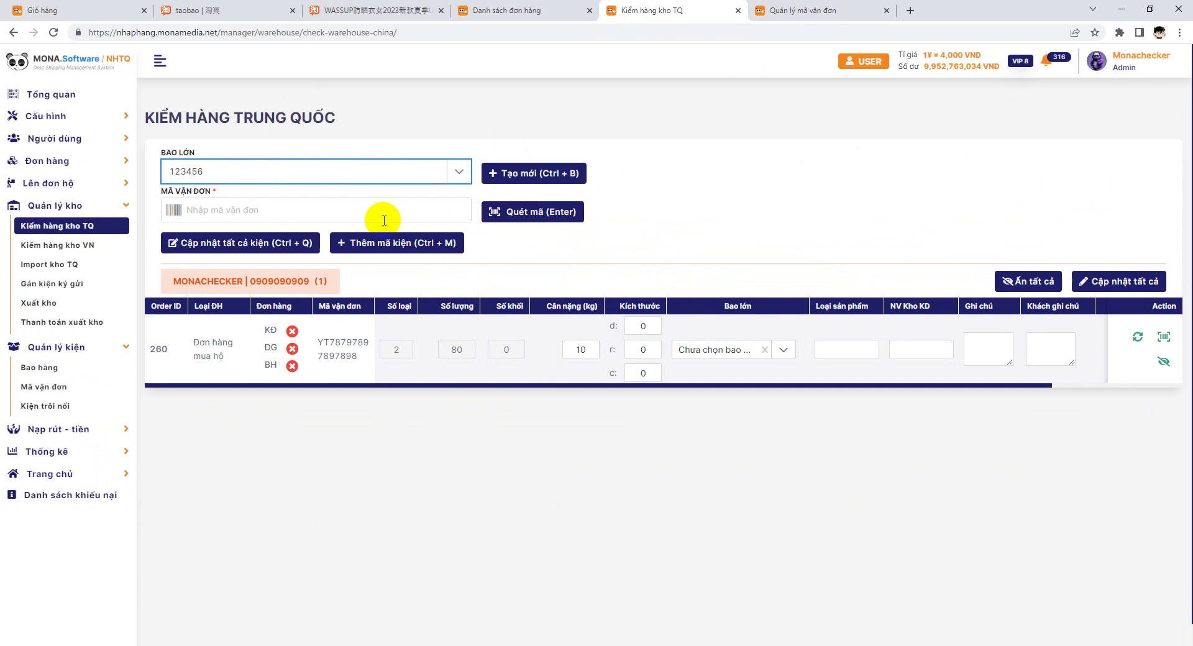
- Assign large bag 123456 in the package's own row and submit the row's update
click(833, 179)
click(692, 431)
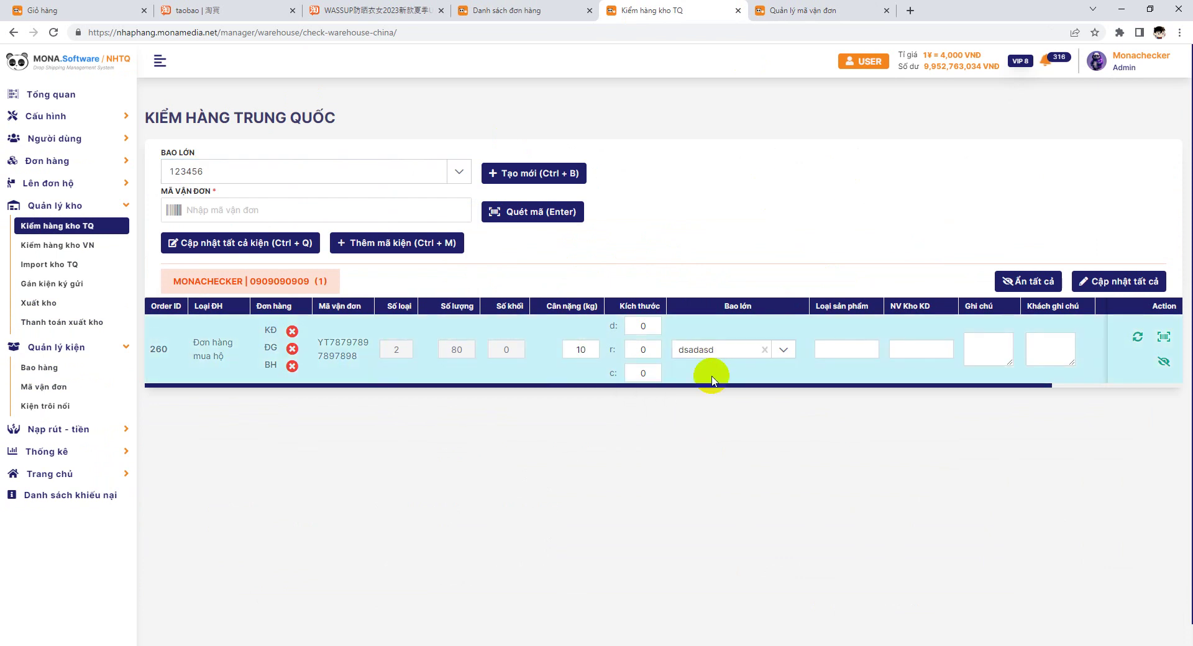
click(728, 351)
click(717, 403)
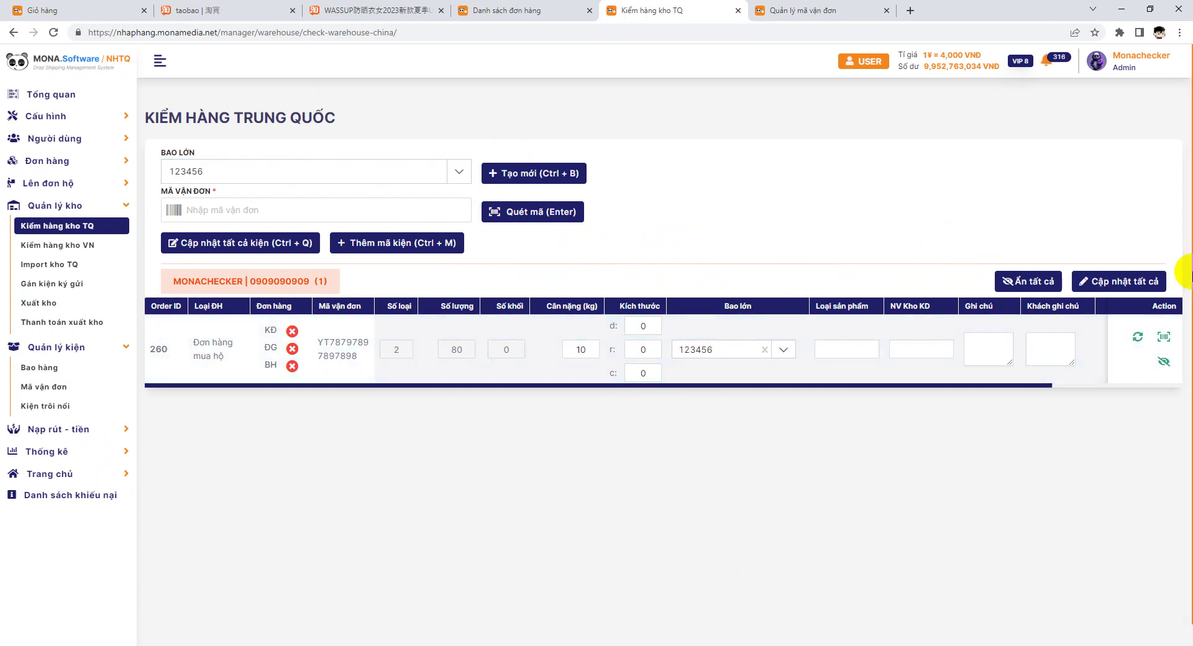
click(1139, 338)
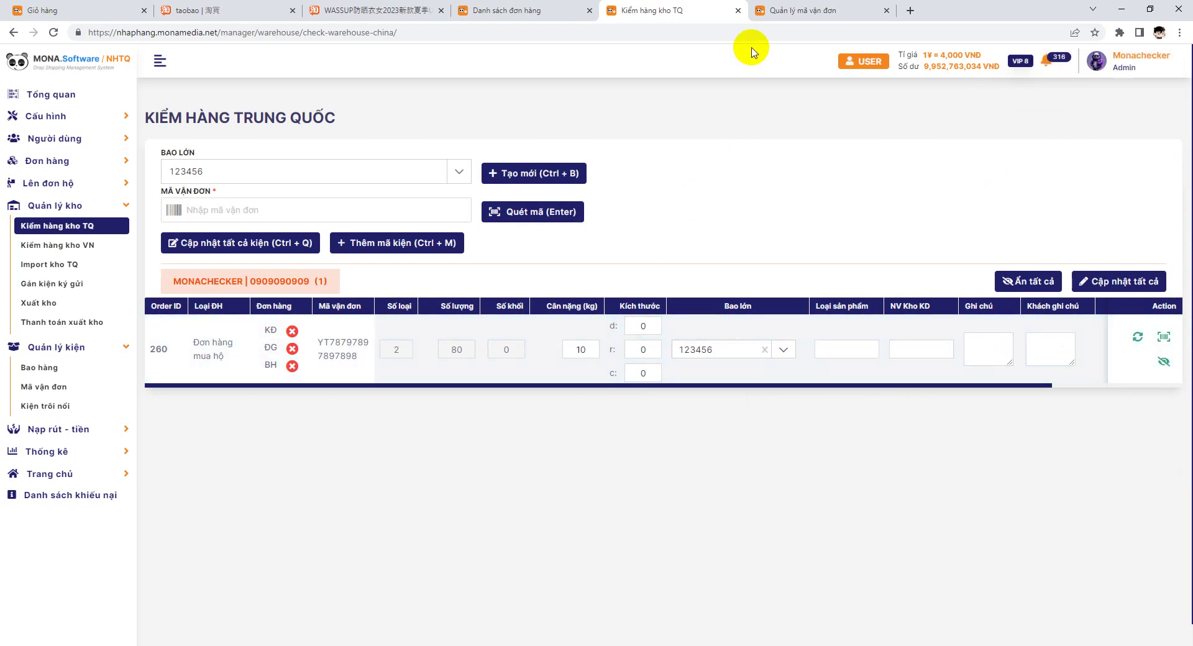
- Open the newest purchase order's details from the order list and save its China warehouse (Kho TQ) as Bằng Tường
click(524, 7)
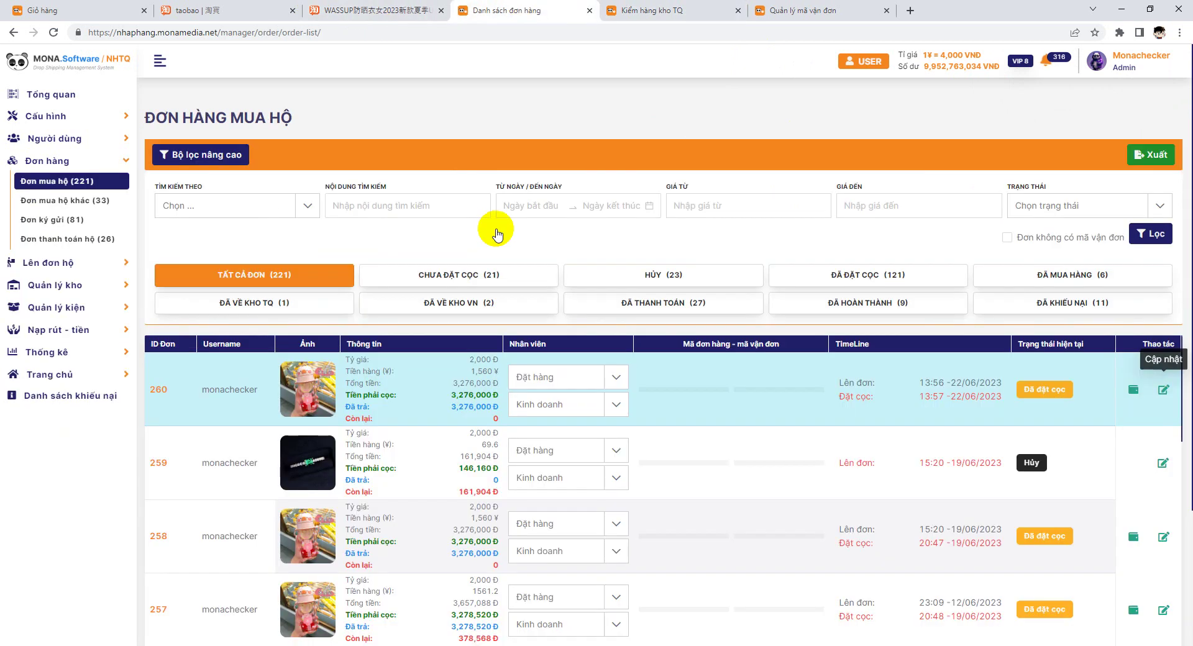
click(1163, 390)
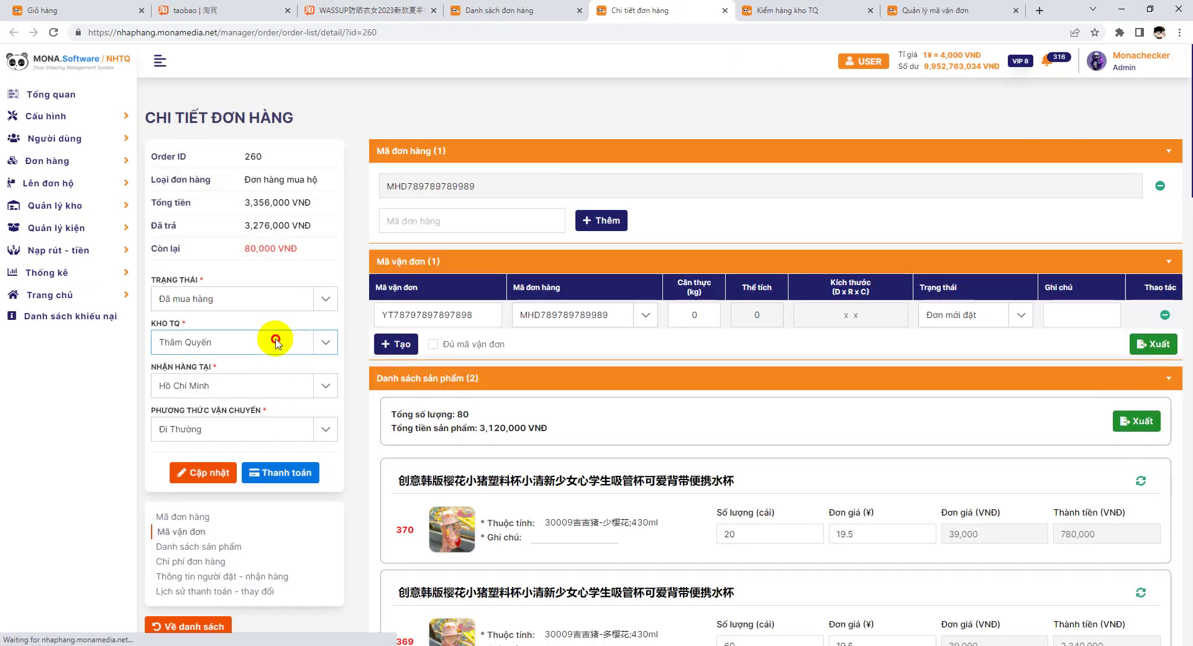
click(277, 339)
click(240, 375)
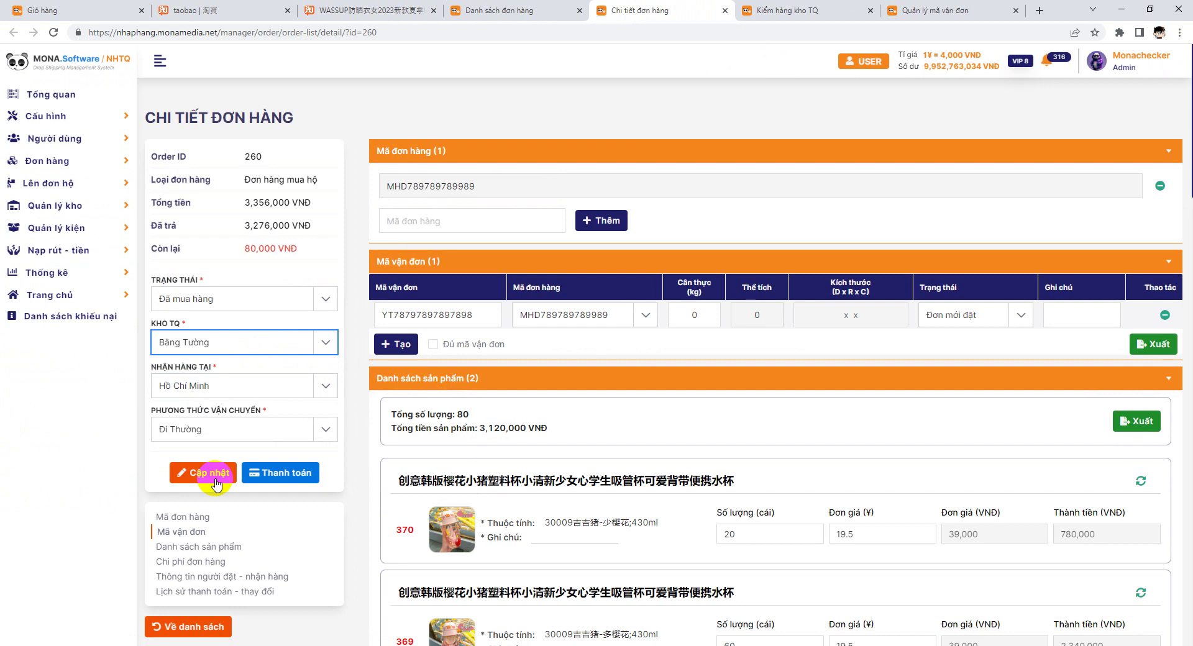
click(212, 480)
- Return to the China warehouse check and submit the package row's update again
click(820, 8)
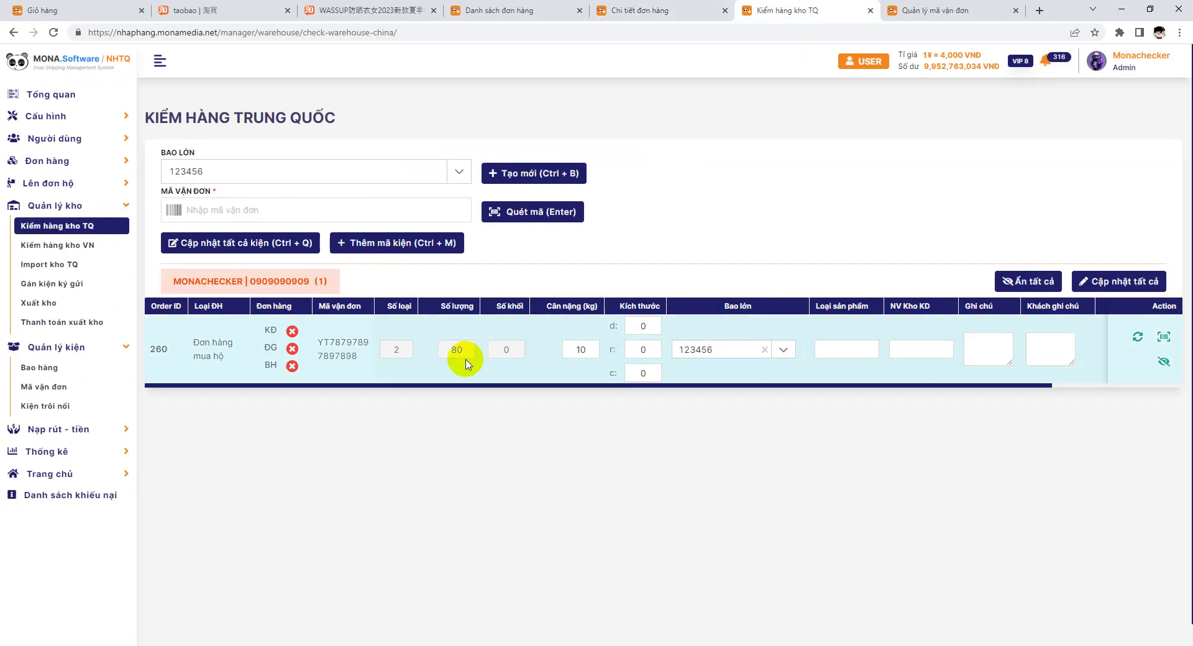
click(1137, 338)
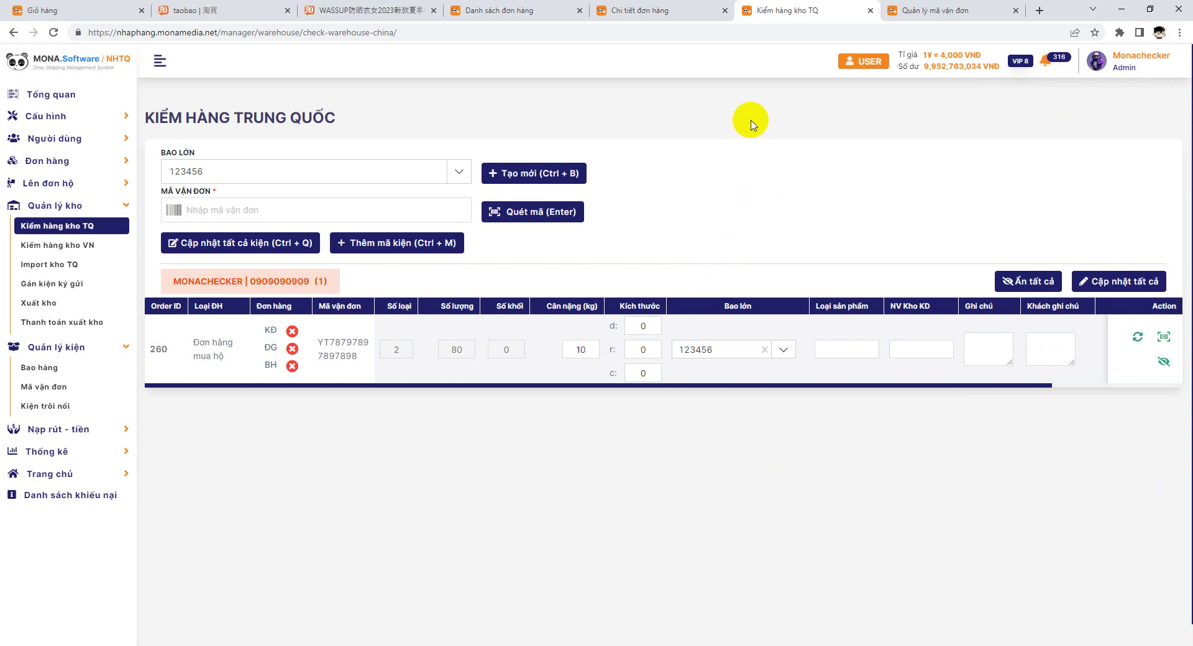
- Open the Vietnam warehouse check page, Kiểm hàng kho VN, in a new tab
right_click(84, 263)
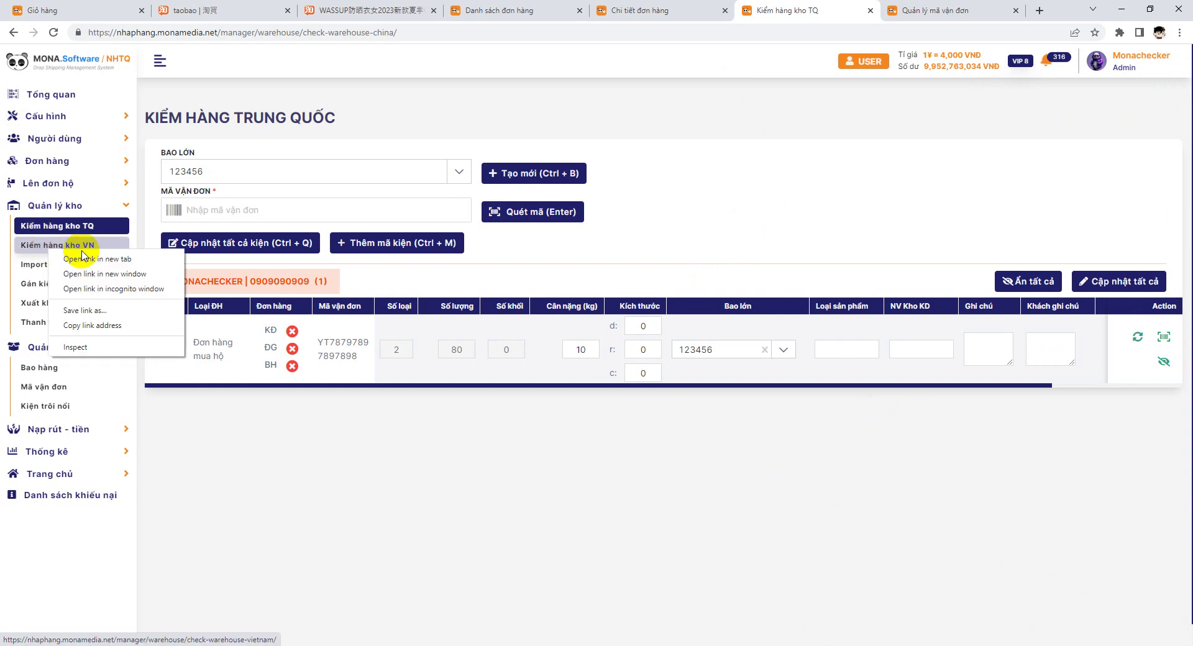
click(87, 267)
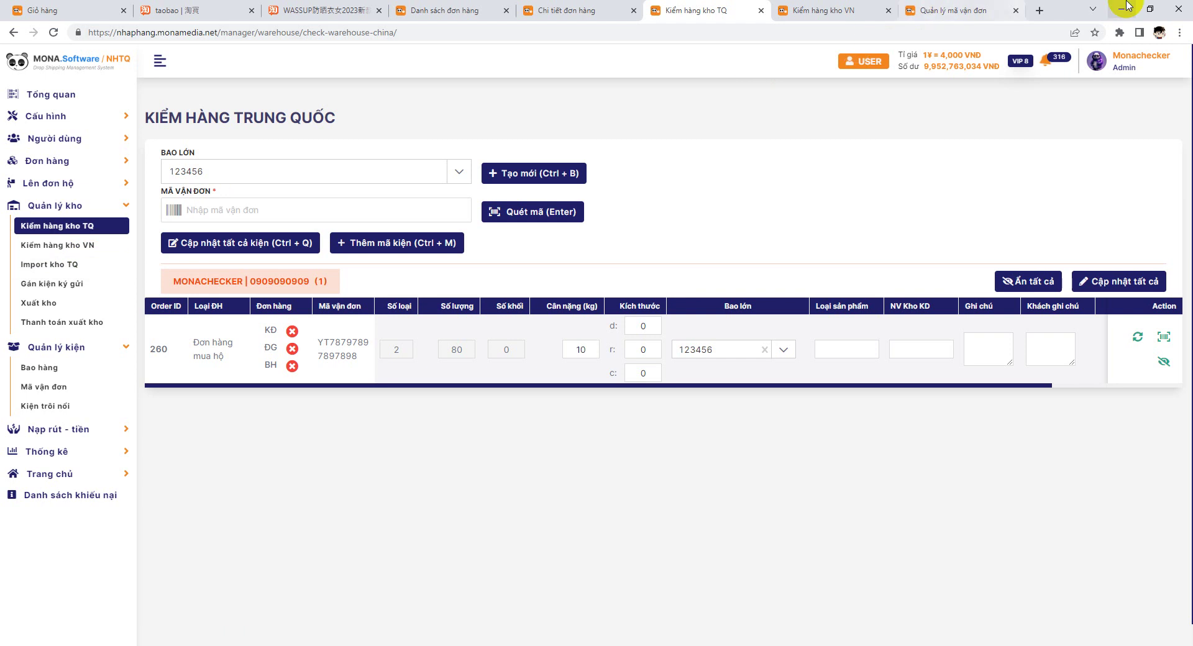
click(856, 7)
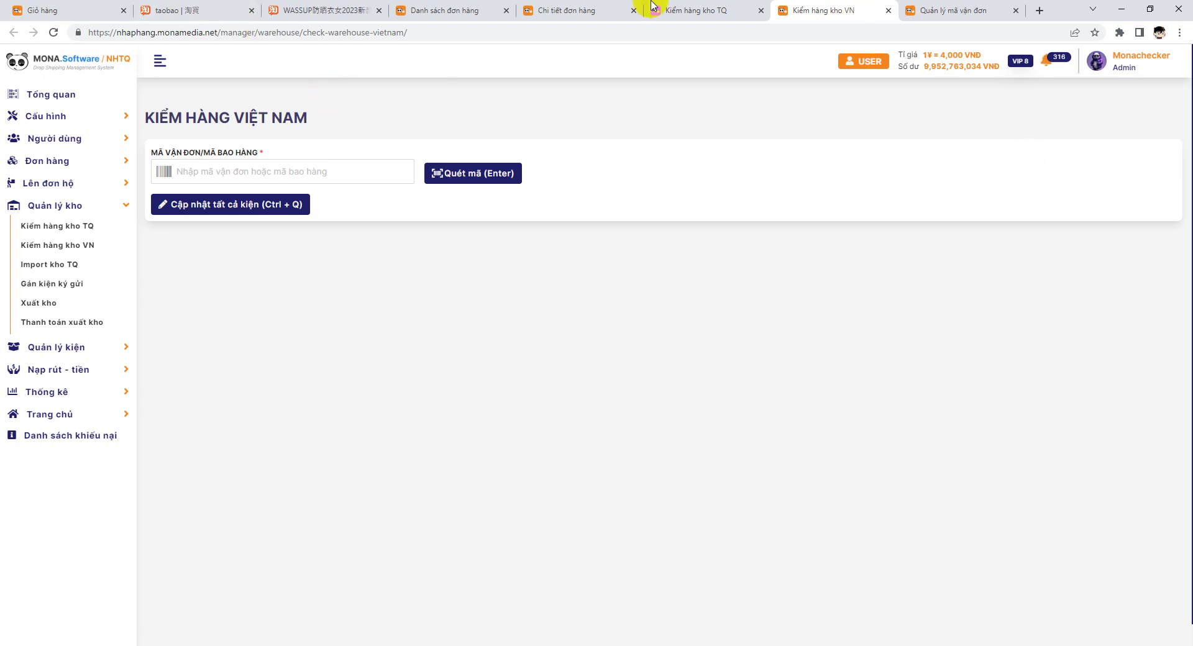
- Copy the package's tracking code from the China warehouse check and scan it on the Kiểm hàng kho VN page
click(696, 8)
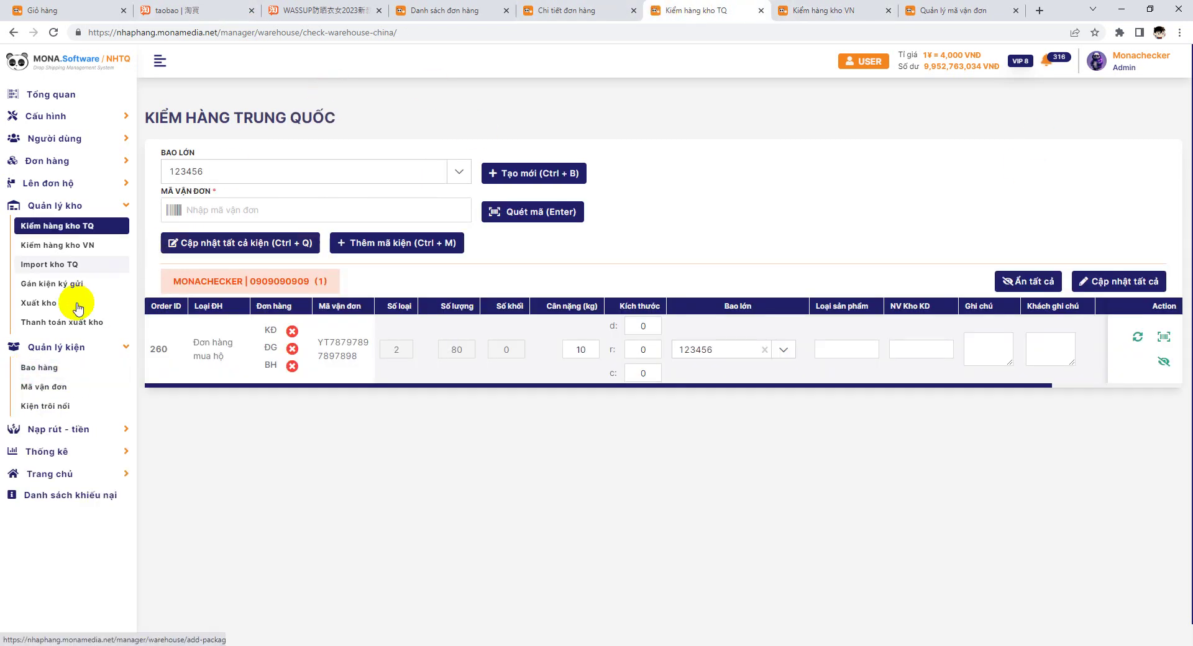
click(823, 10)
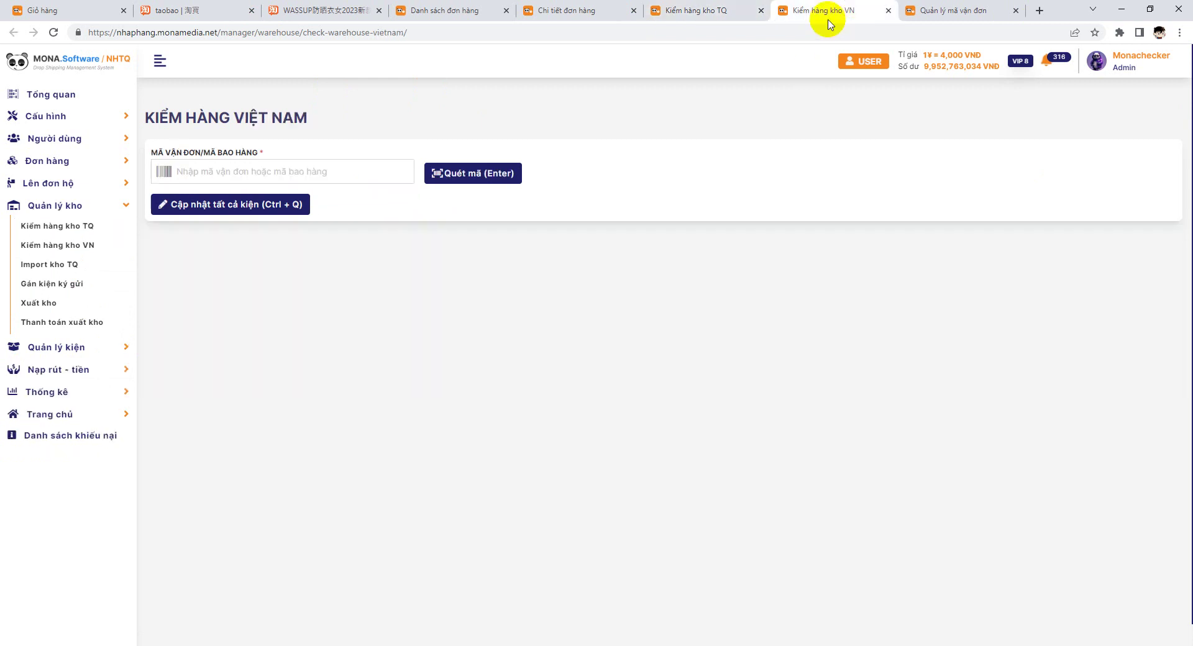
click(683, 10)
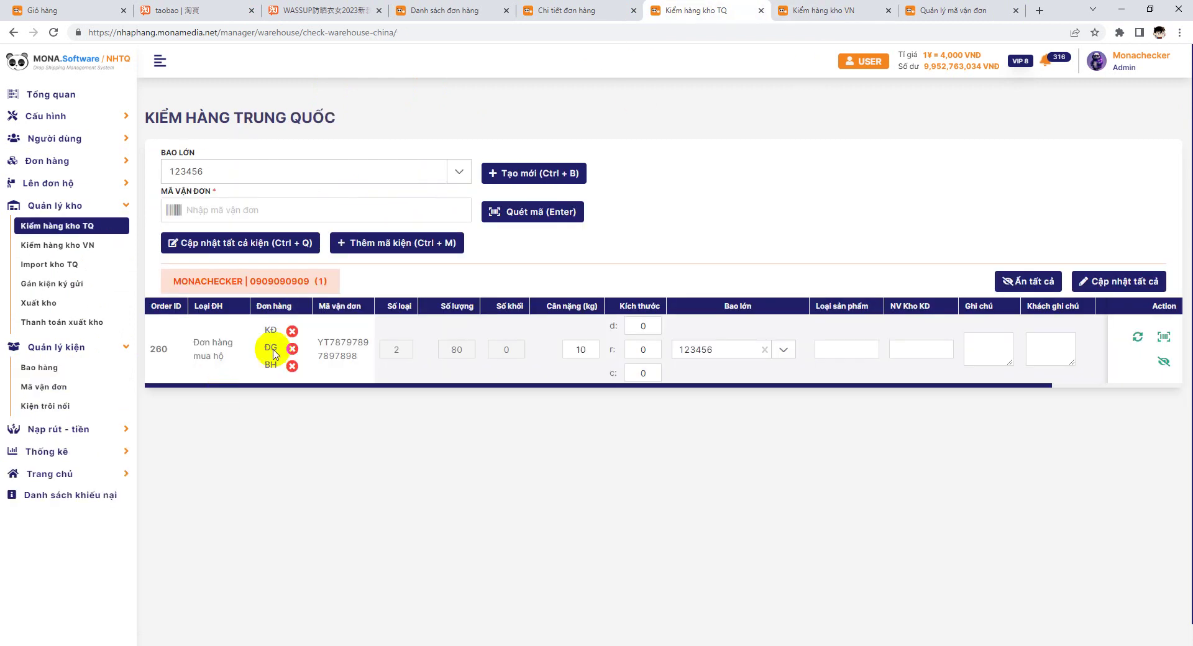
double_click(339, 346)
key(ctrl+c)
click(830, 9)
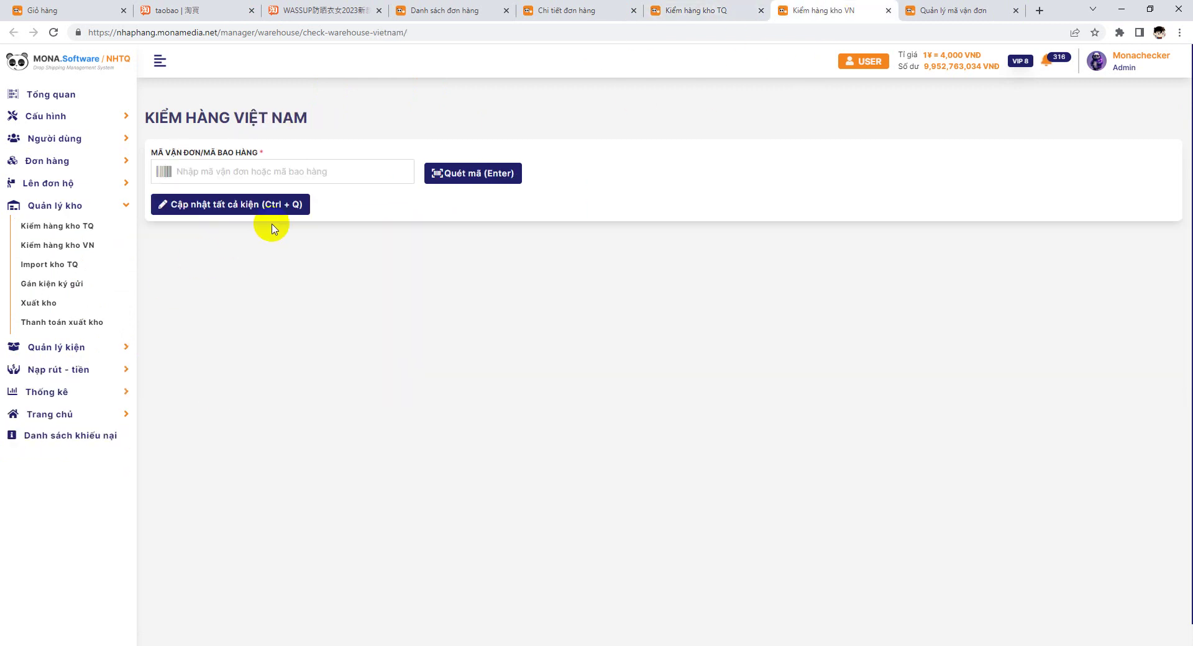
key(ctrl+v)
key(Return)
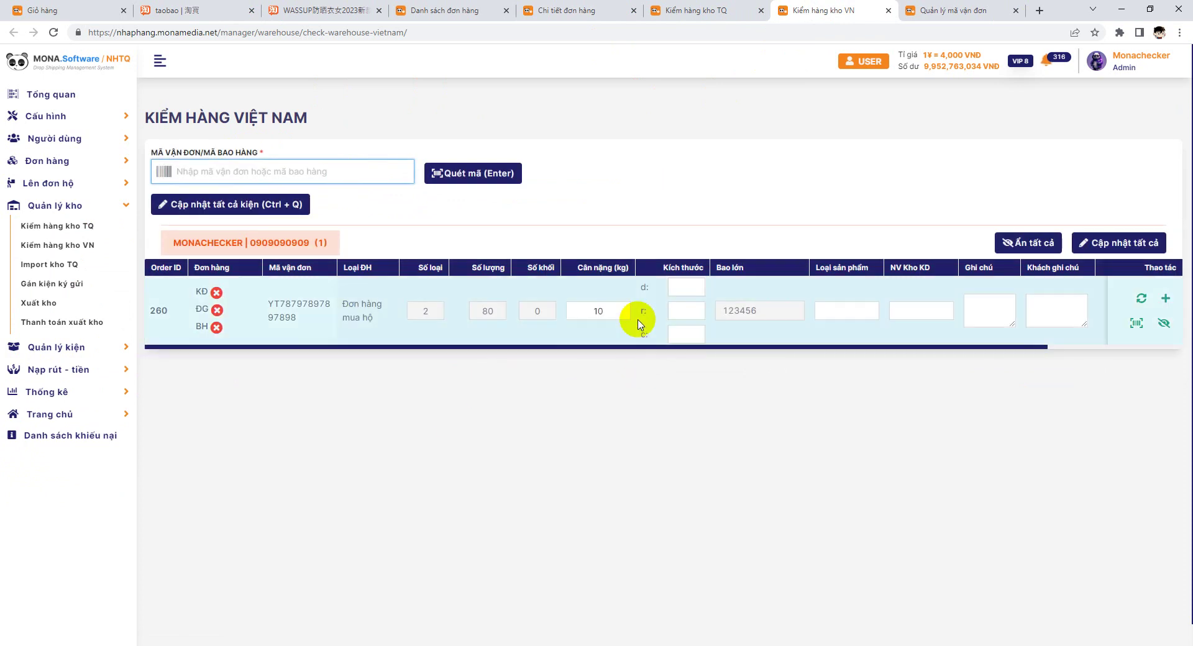
- Set the package's weight to 20 kg in the Vietnam warehouse check and update the row
click(603, 310)
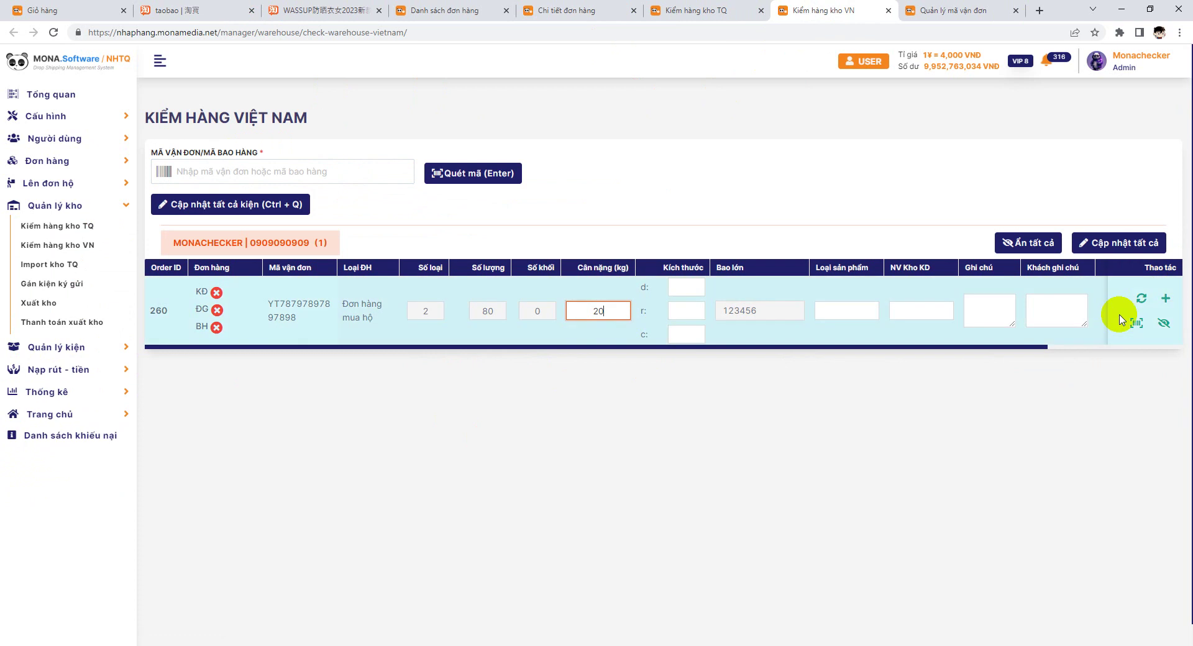
click(1143, 300)
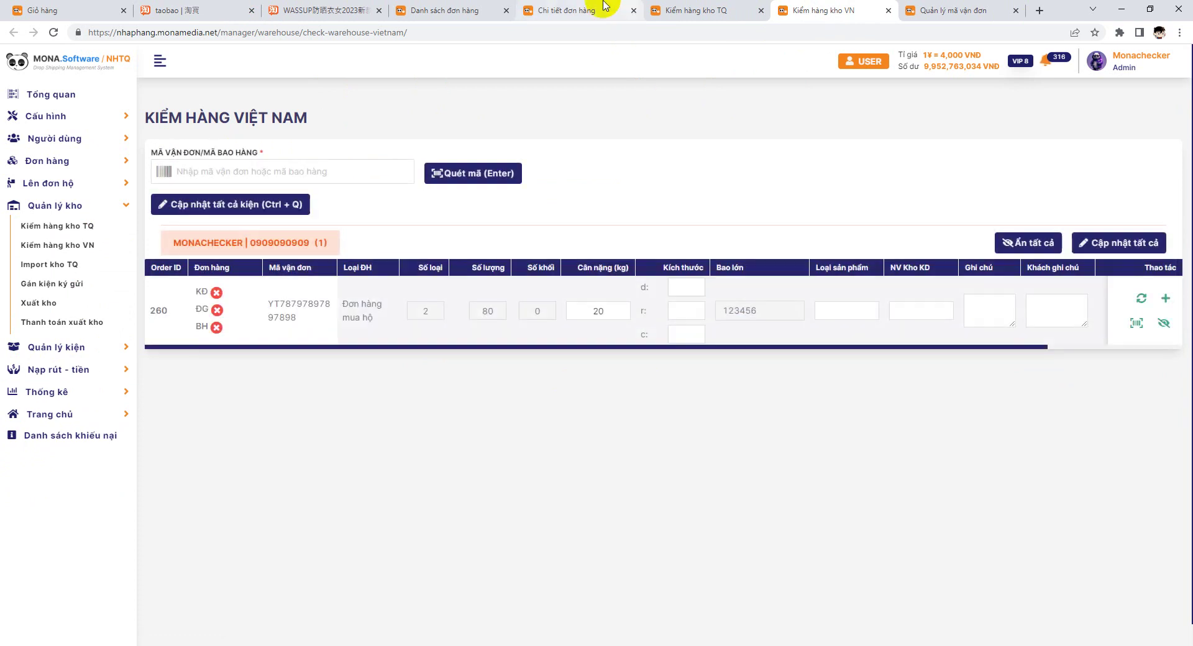
- Open the customer-side site in a new tab from the manager's order list and show its purchase orders, Danh sách đơn mua hộ
click(463, 11)
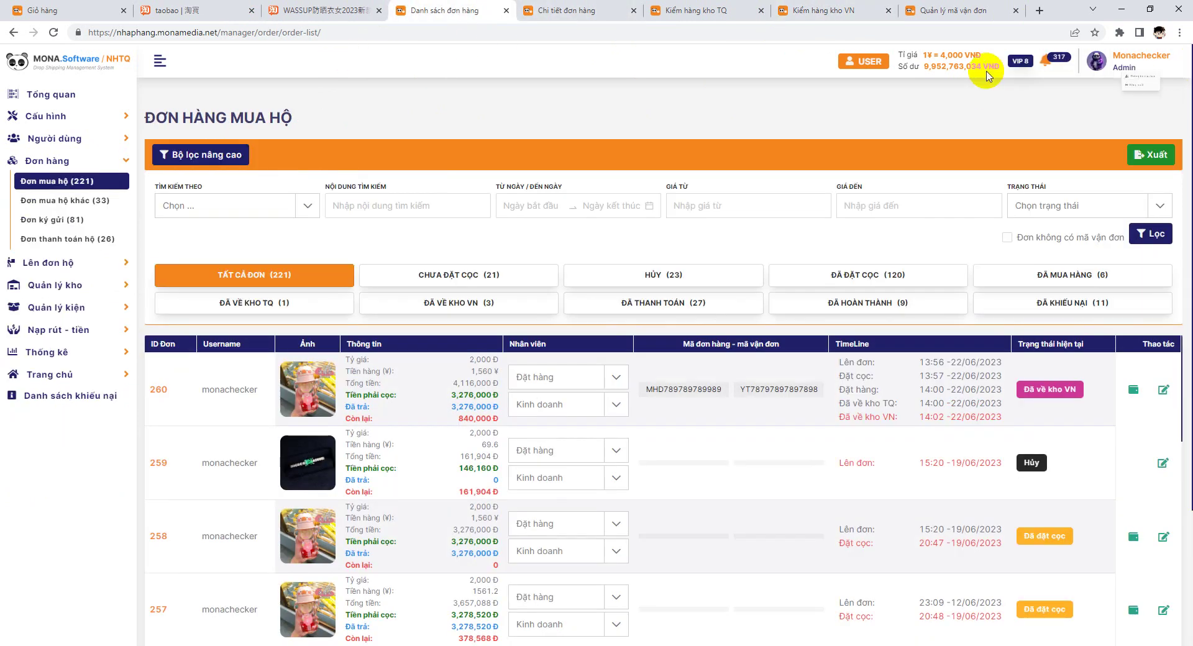
right_click(851, 61)
click(867, 68)
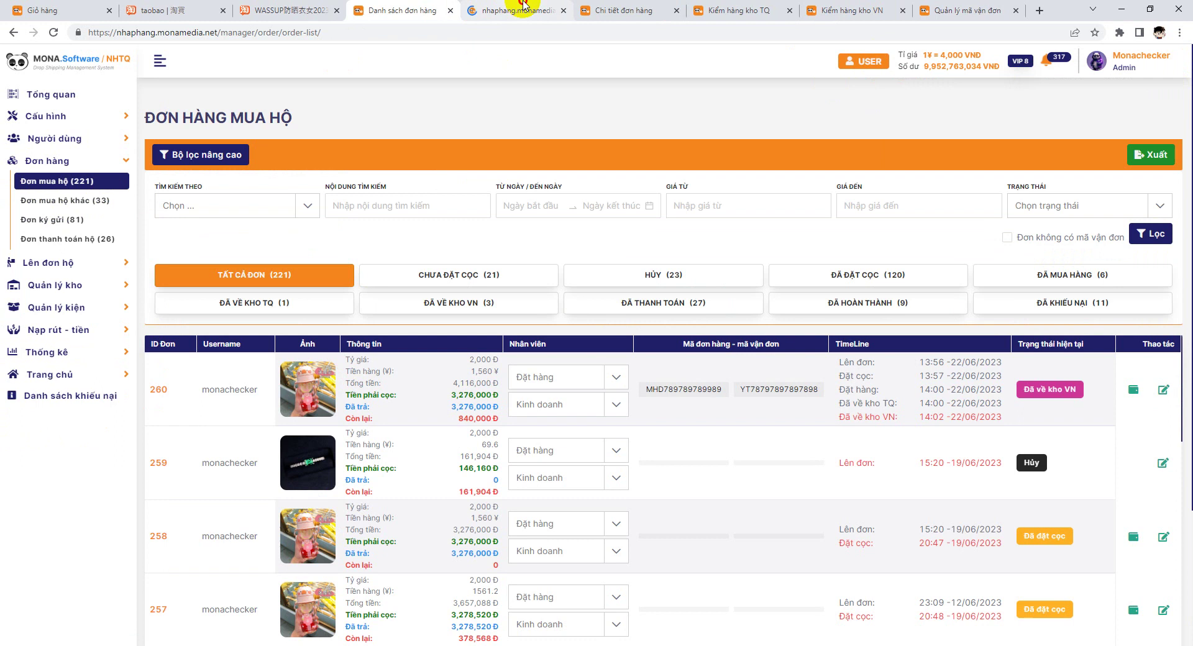
click(506, 10)
click(259, 186)
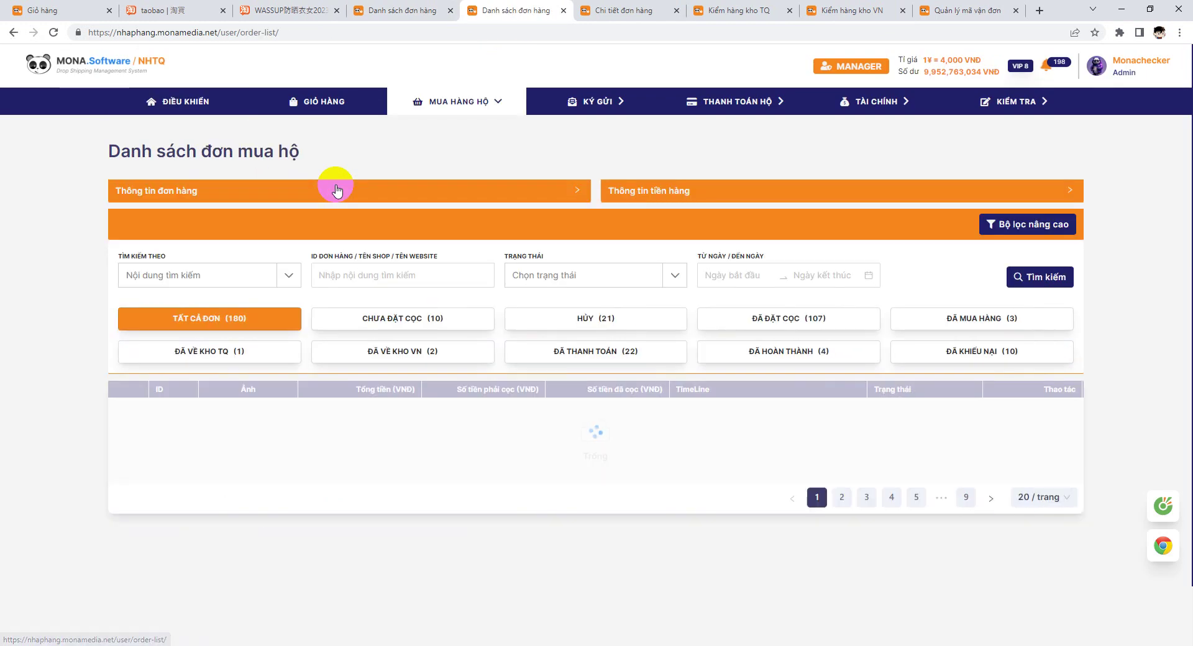
- Pay the newest purchase order's remaining balance through its Thanh toán action and confirm the payment
scroll(746, 502, down, 1)
scroll(1163, 316, down, 4)
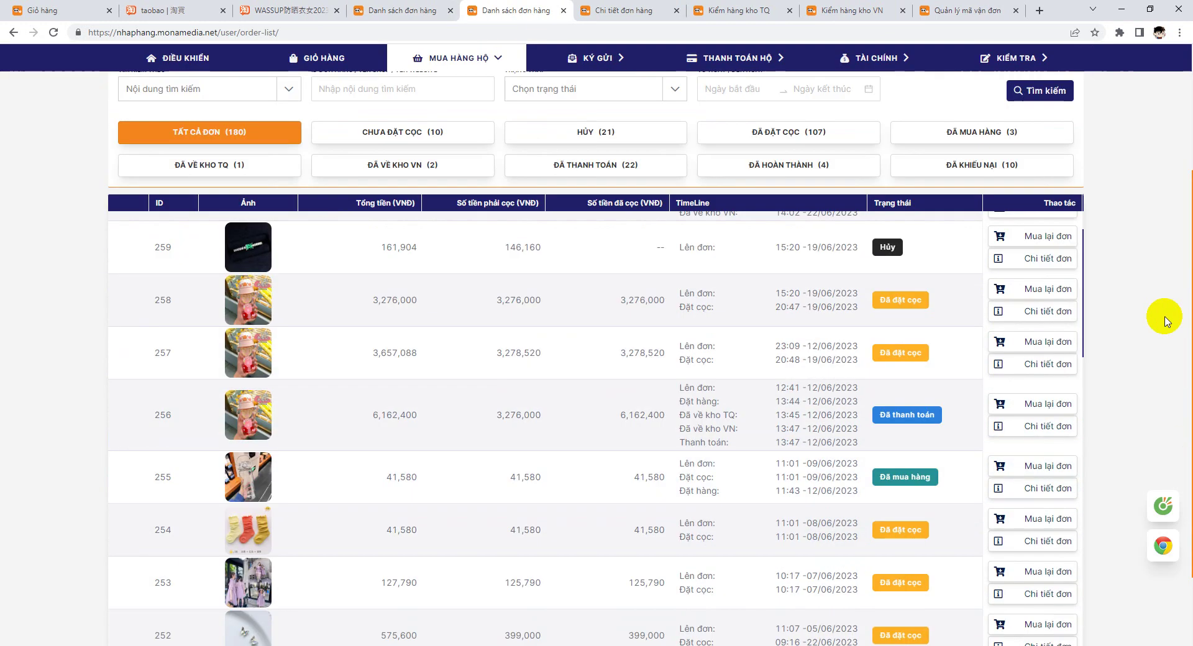
scroll(706, 359, up, 1)
scroll(683, 323, up, 1)
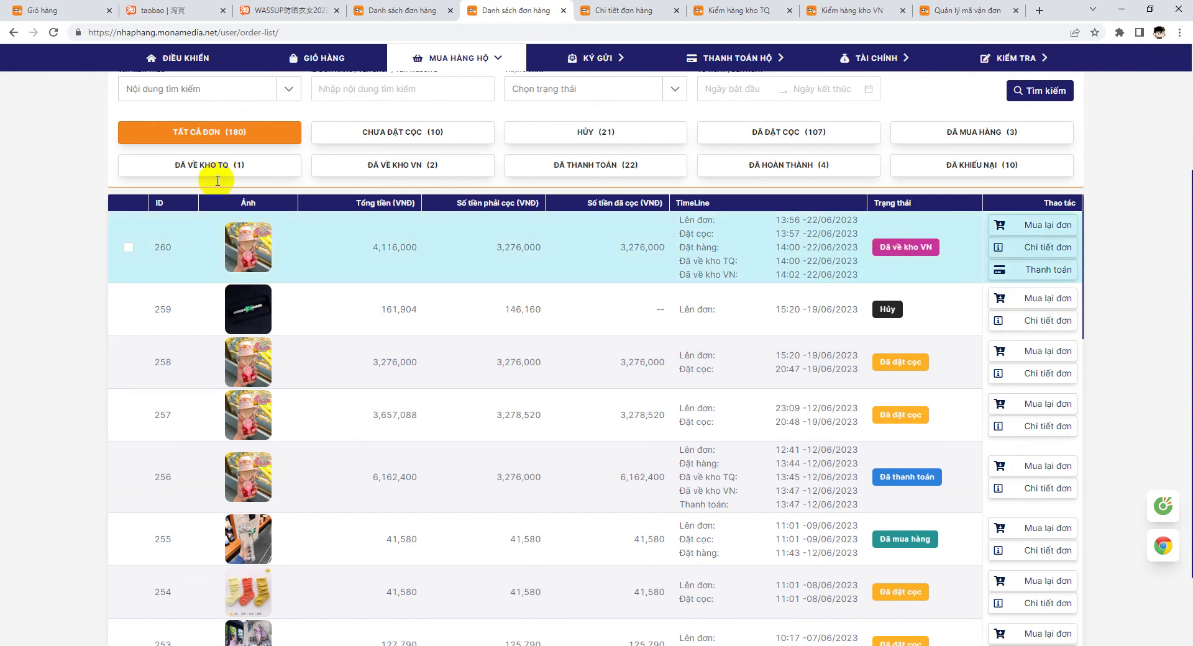
click(129, 247)
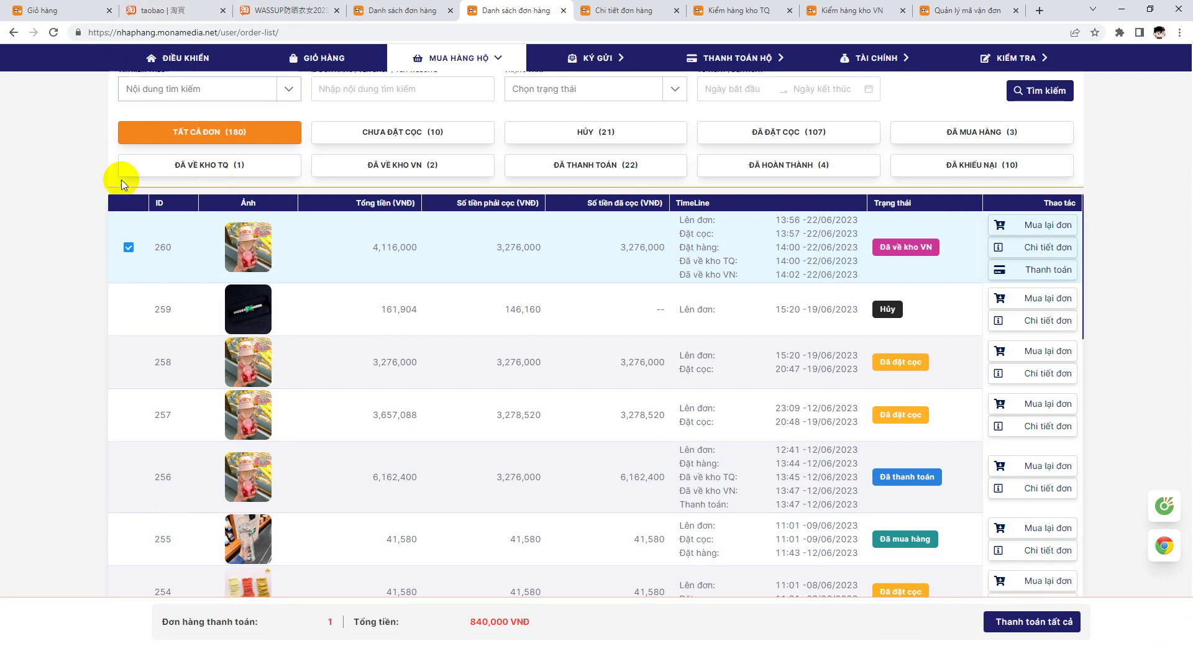
click(129, 247)
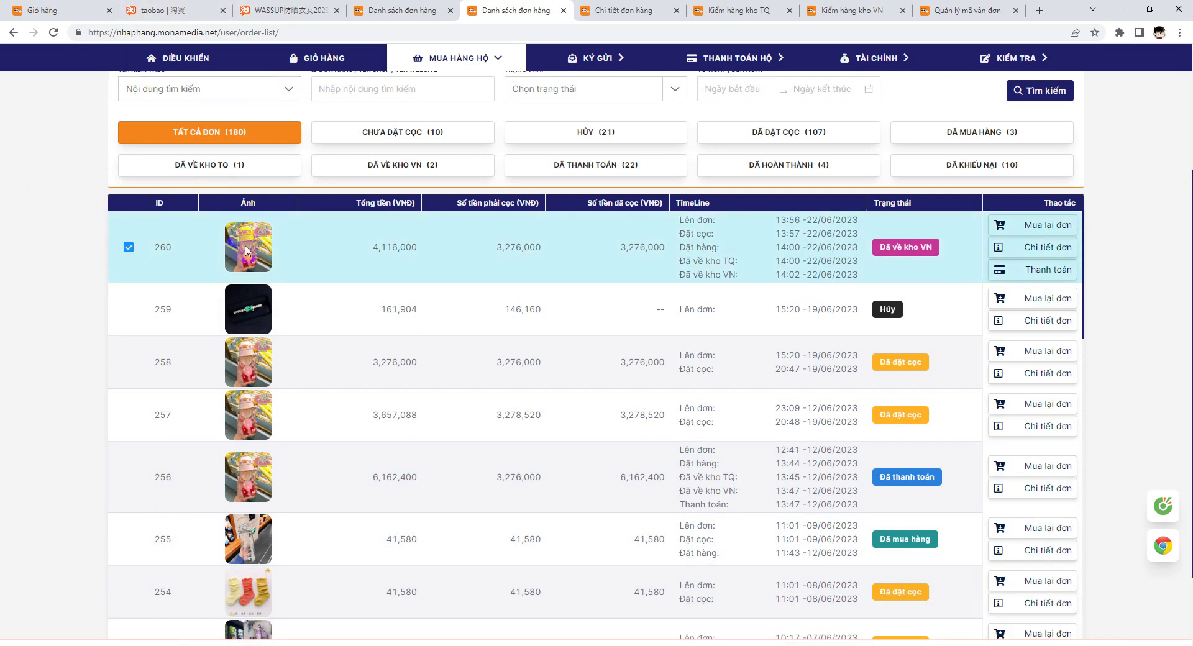
click(1027, 281)
click(562, 301)
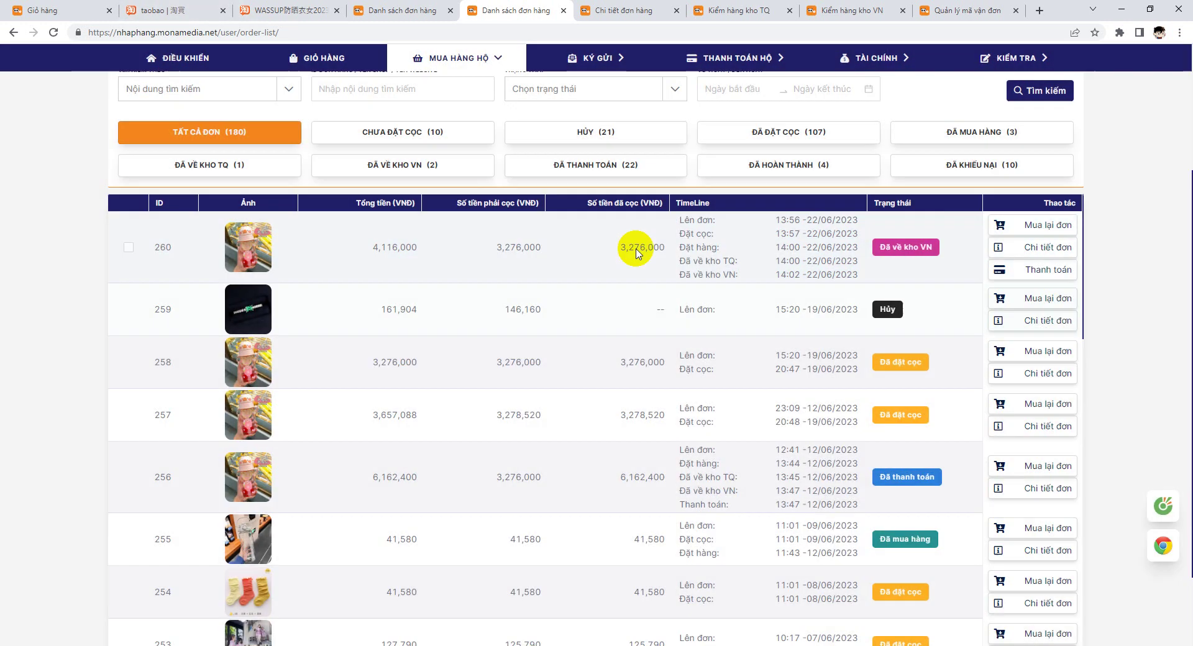
- Check the paid order's status in the customer order list and return to the Vietnam warehouse check page
scroll(1068, 165, up, 3)
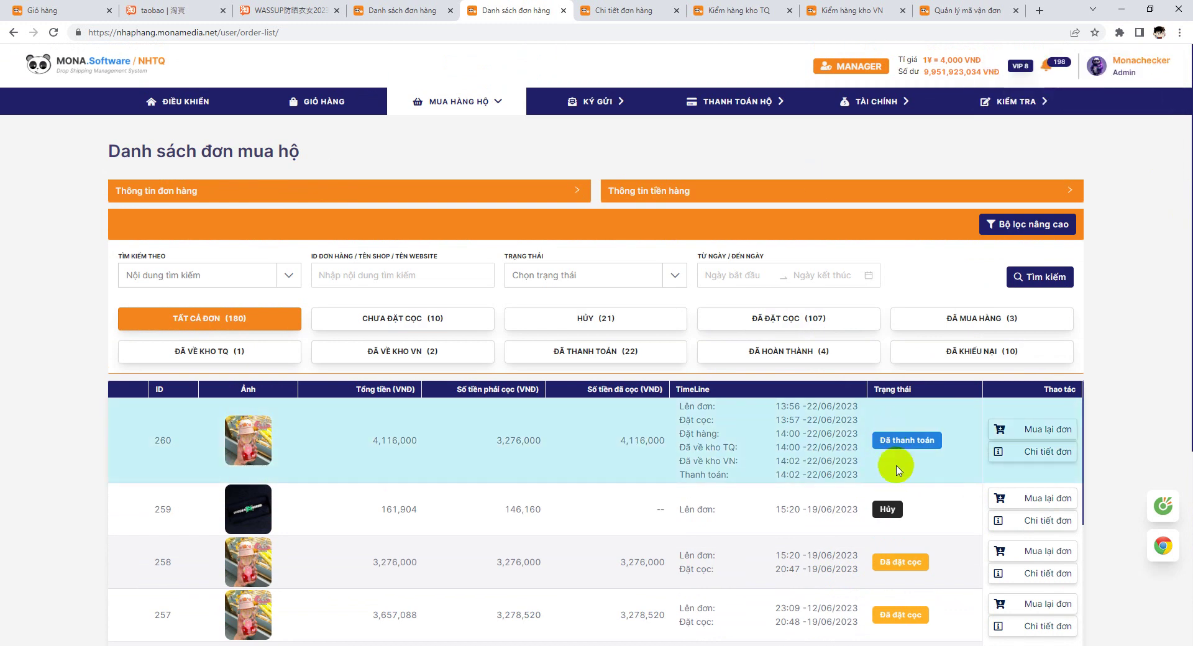
click(917, 449)
click(852, 9)
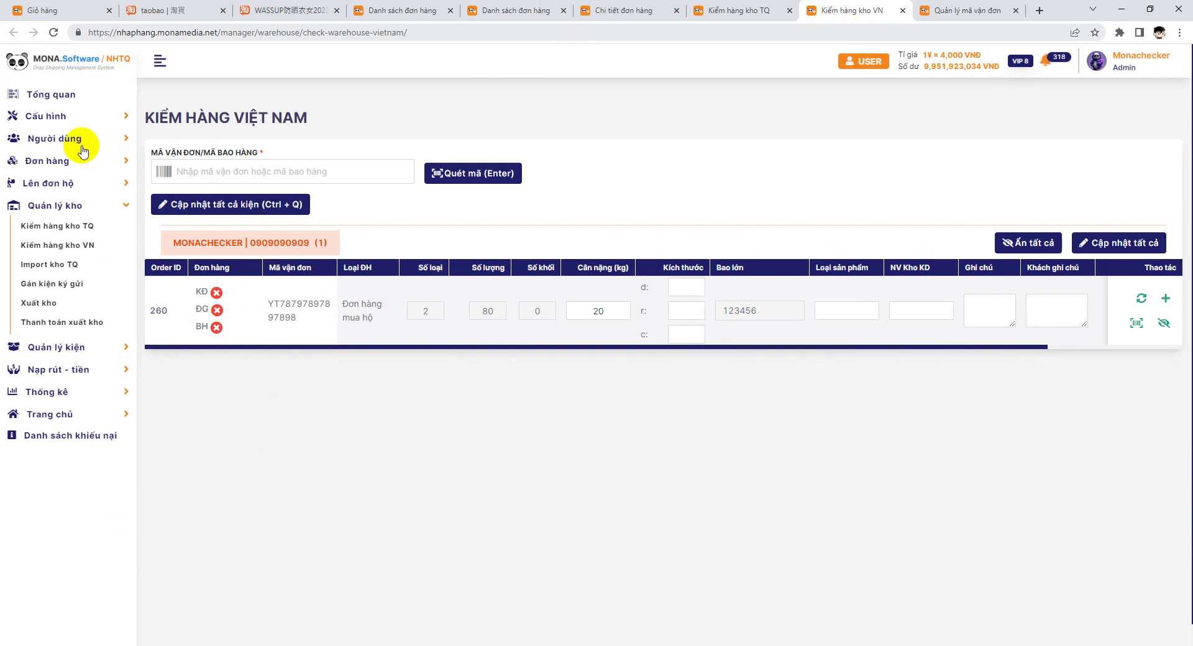
click(39, 302)
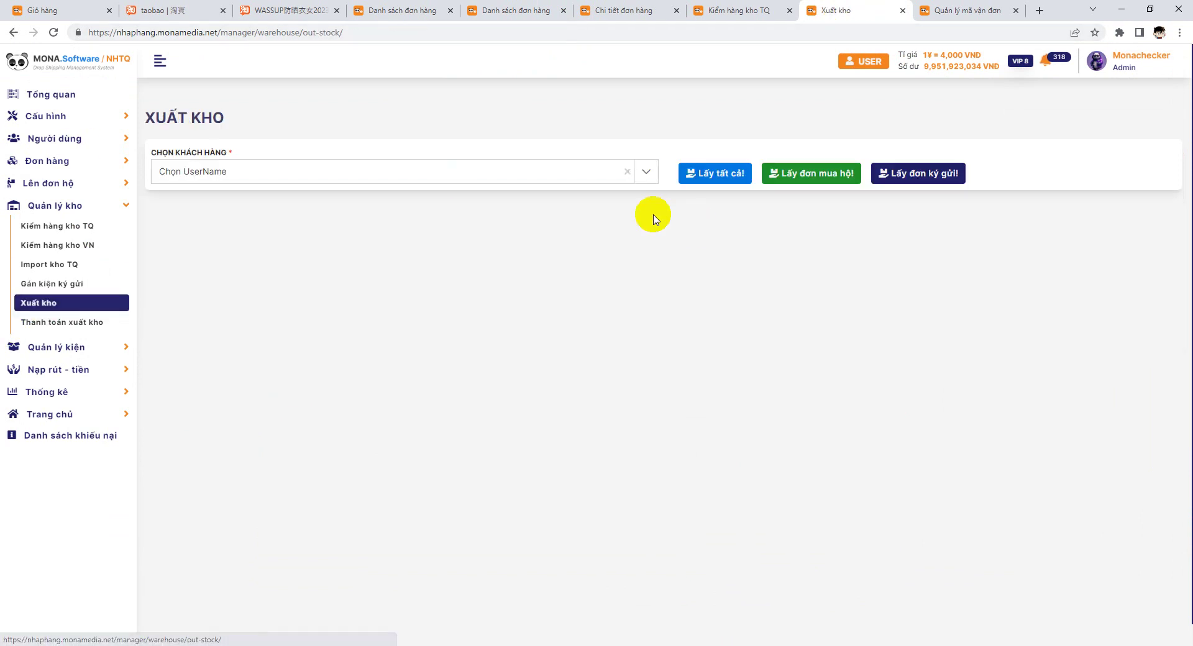
click(458, 174)
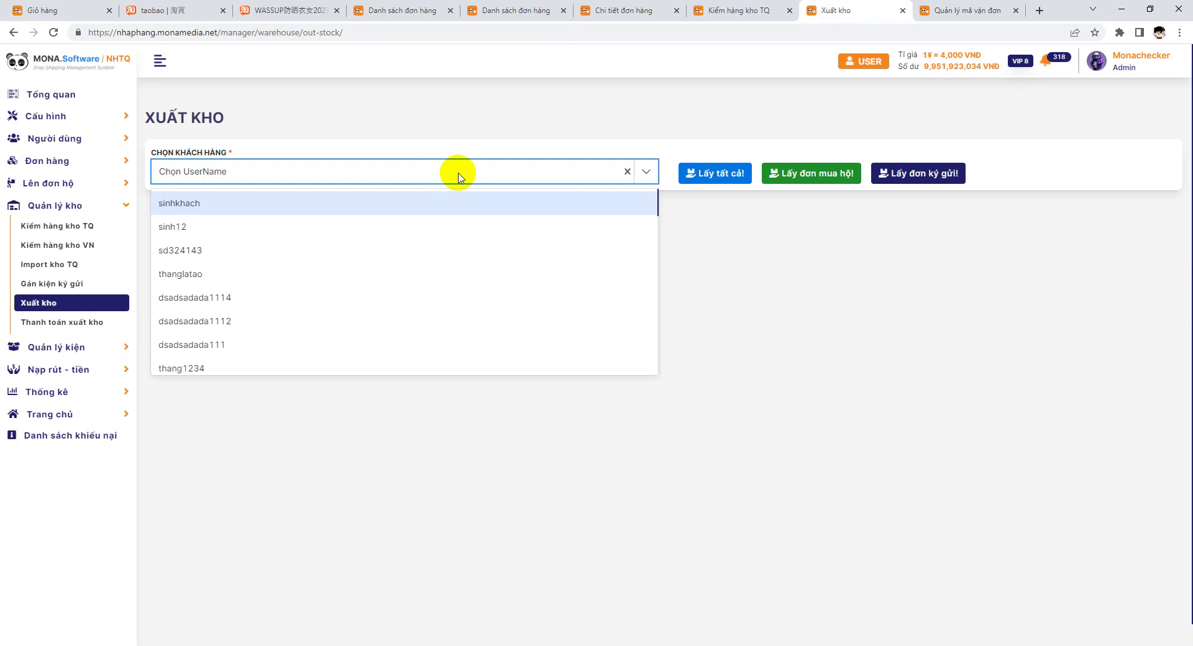
text(mona)
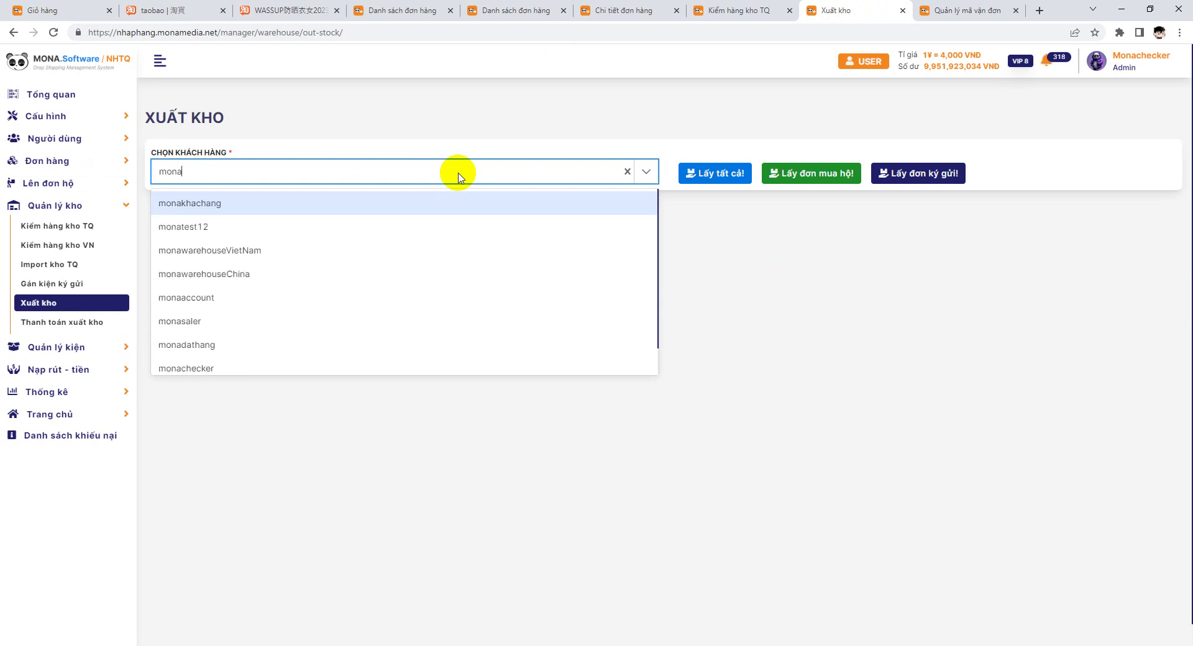
click(274, 371)
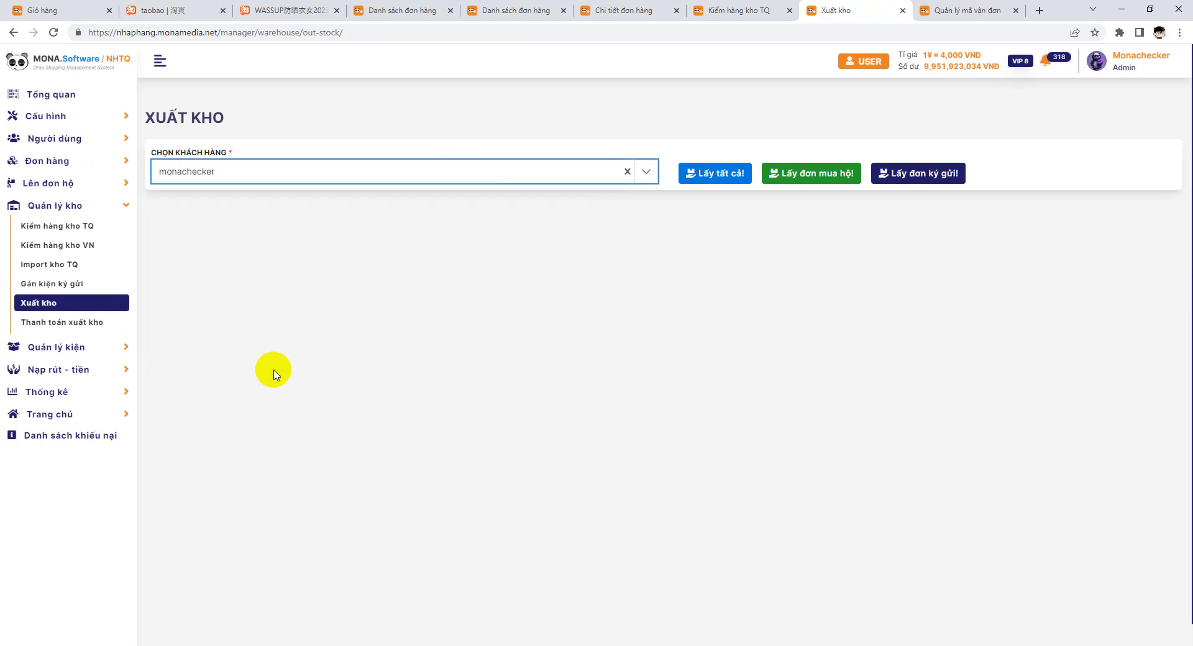
click(709, 186)
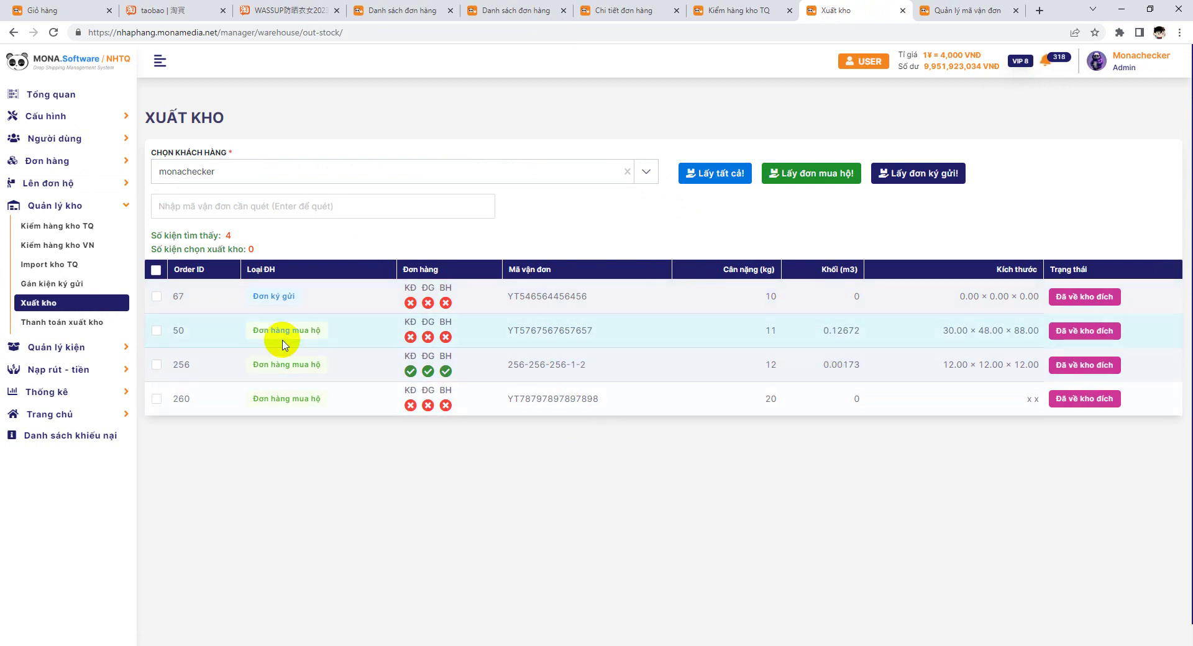
- Select the 20 kg purchase-order package and create a warehouse export session for it
click(158, 399)
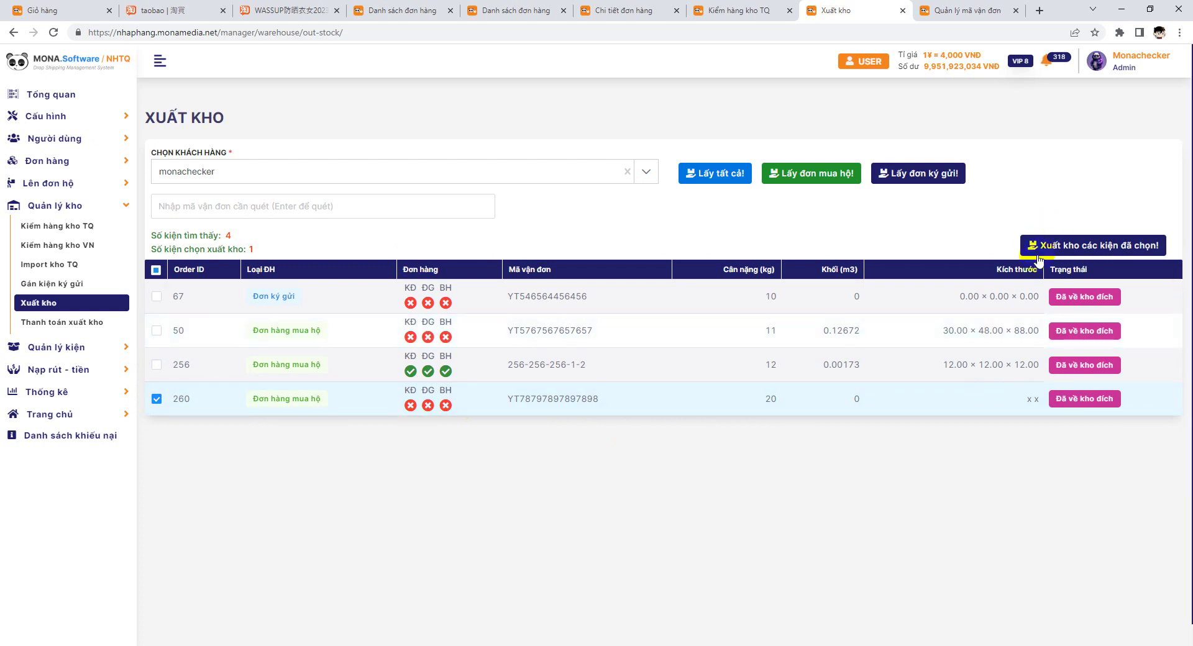
click(1037, 252)
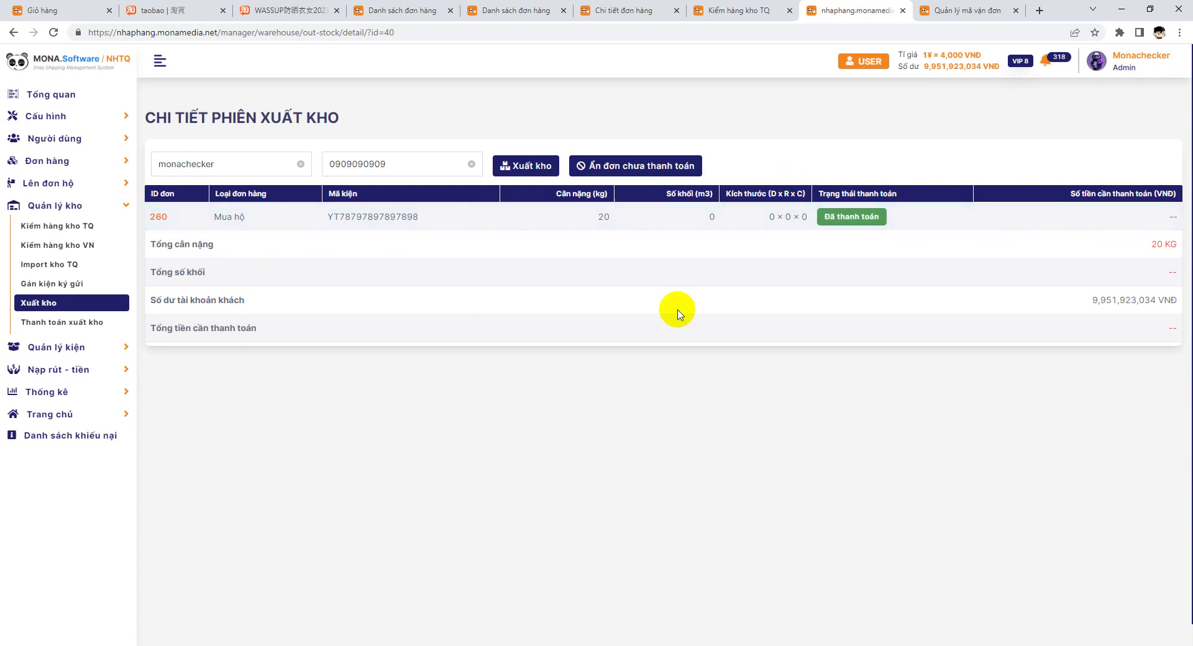
click(181, 216)
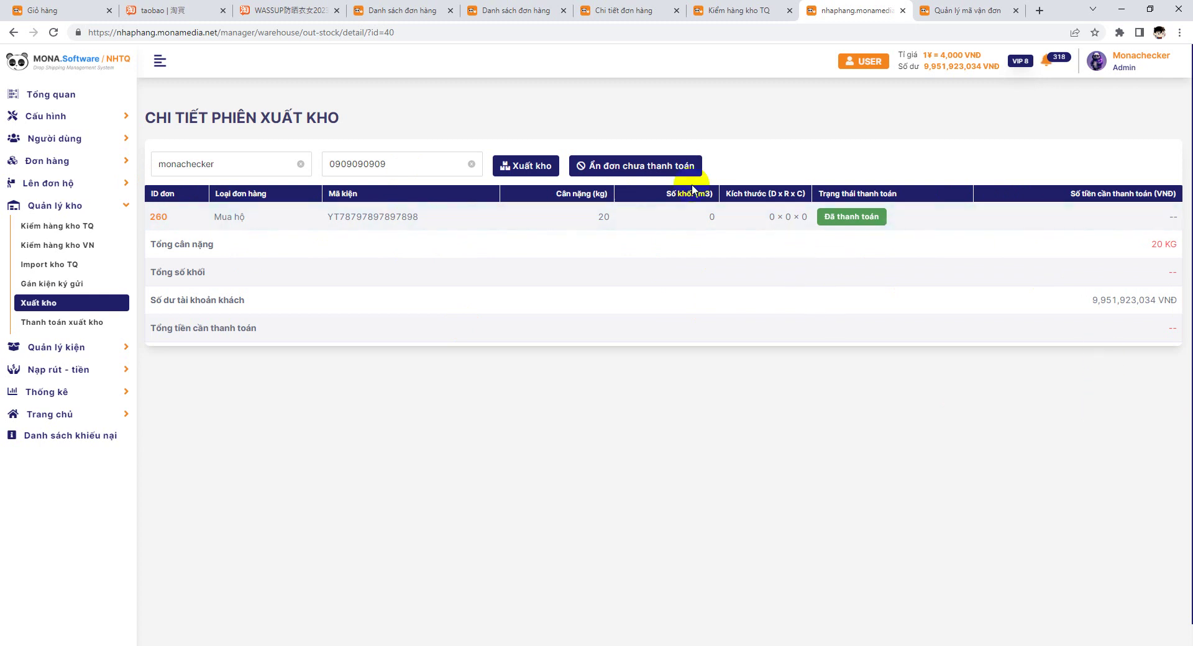
- Release the package from the warehouse, skip printing the export slip and close the session's page
click(530, 177)
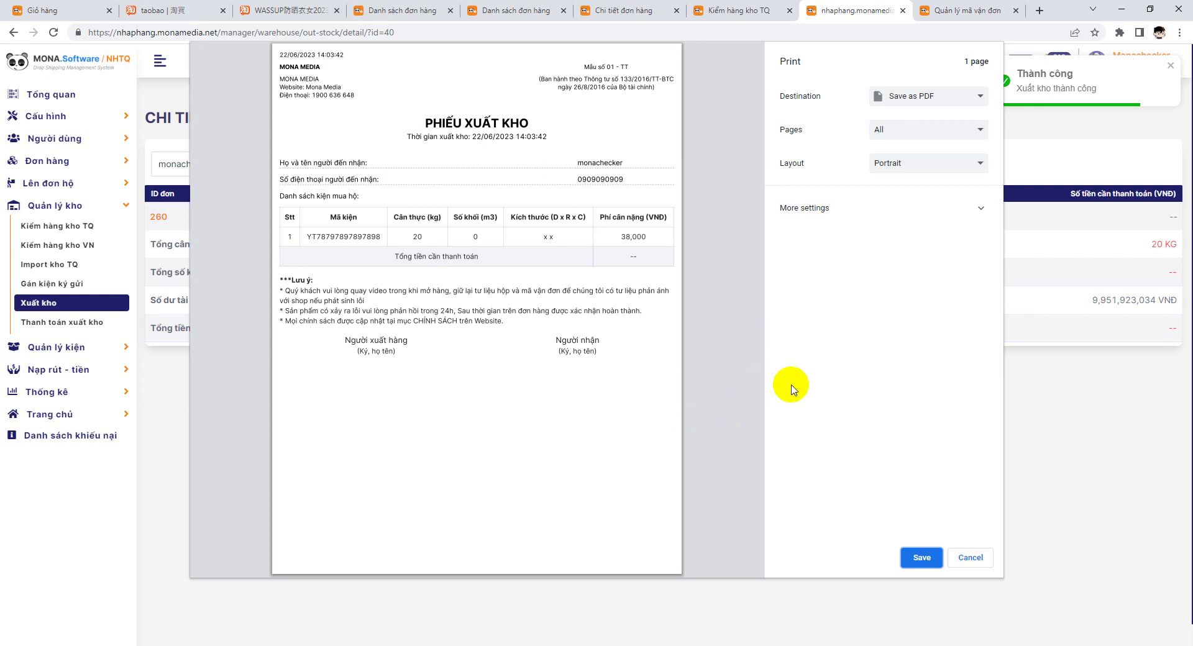
click(985, 557)
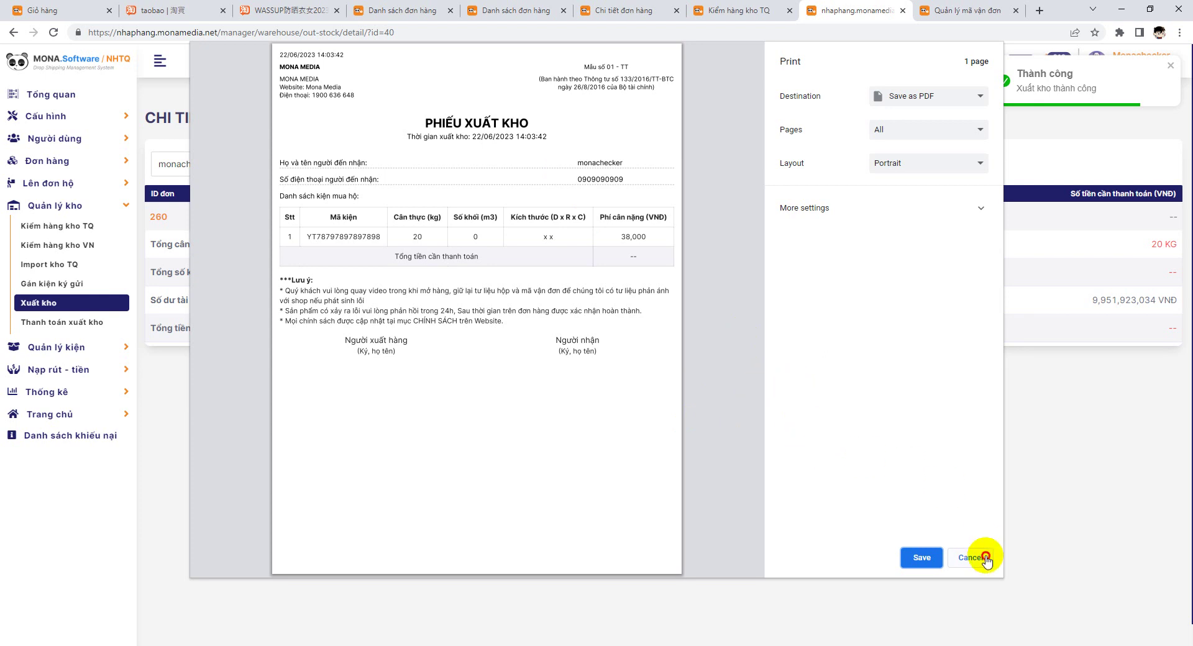
middle_click(833, 10)
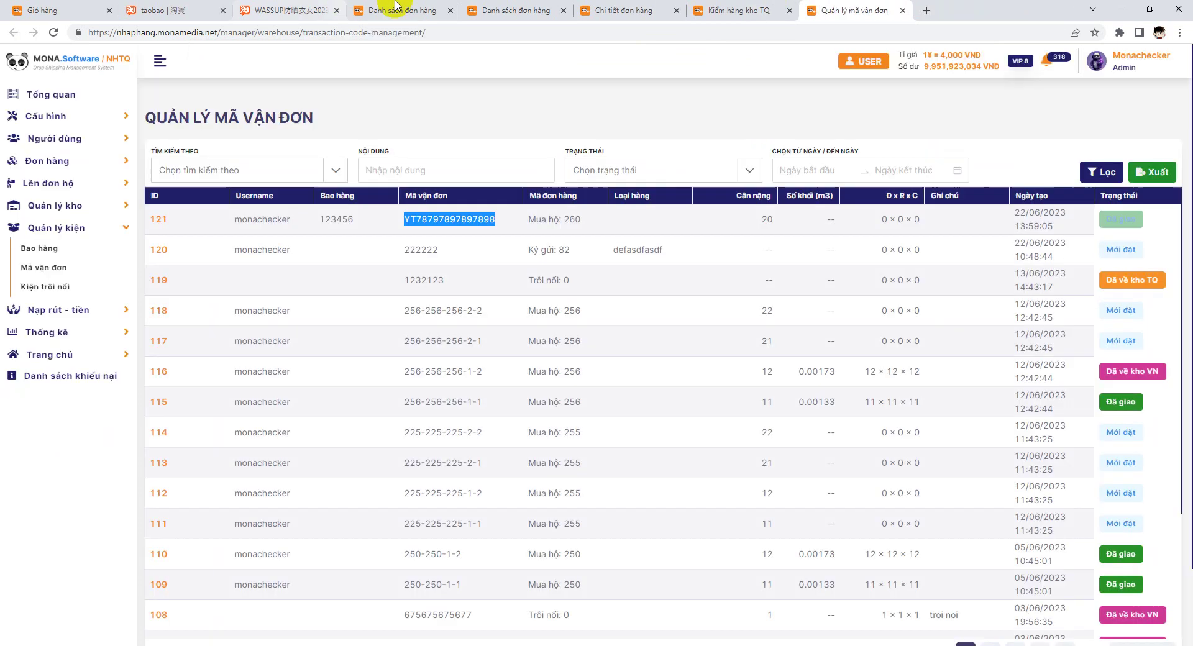
- Check the newest purchase order's status and timeline in the manager's order list
click(367, 9)
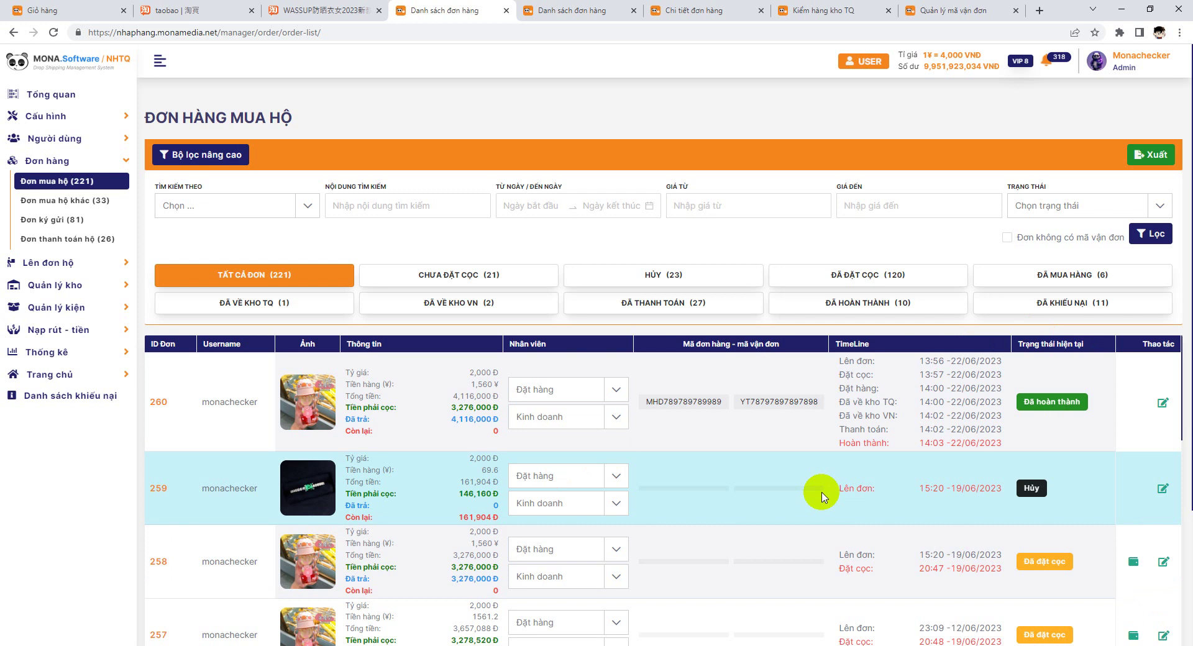
scroll(472, 292, down, 2)
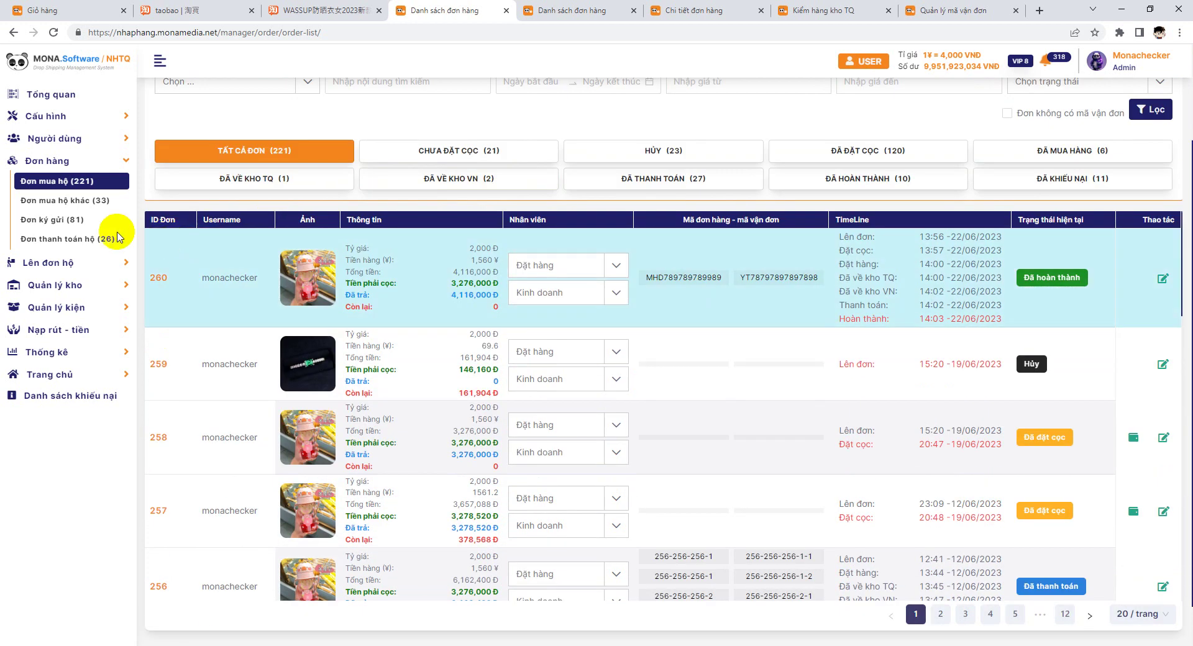
scroll(816, 180, up, 2)
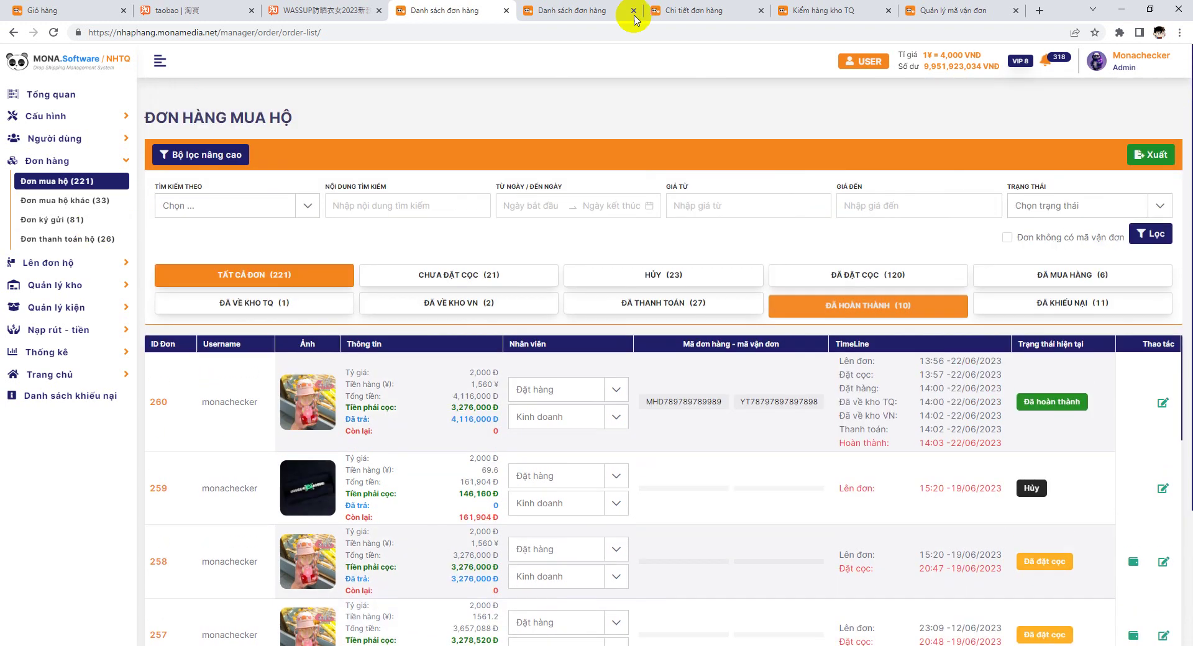
- Close the leftover order detail, duplicate order list, China warehouse and tracking code pages, keeping the manager's order list open
middle_click(537, 6)
middle_click(538, 6)
middle_click(538, 6)
middle_click(538, 6)
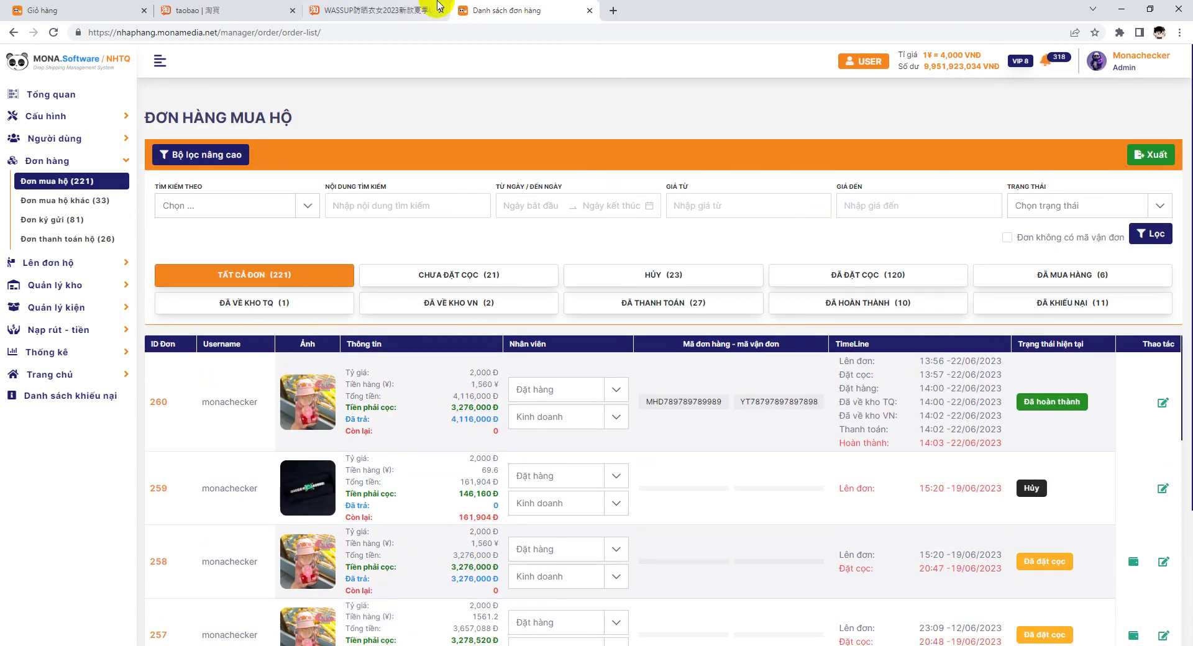
click(438, 7)
click(462, 9)
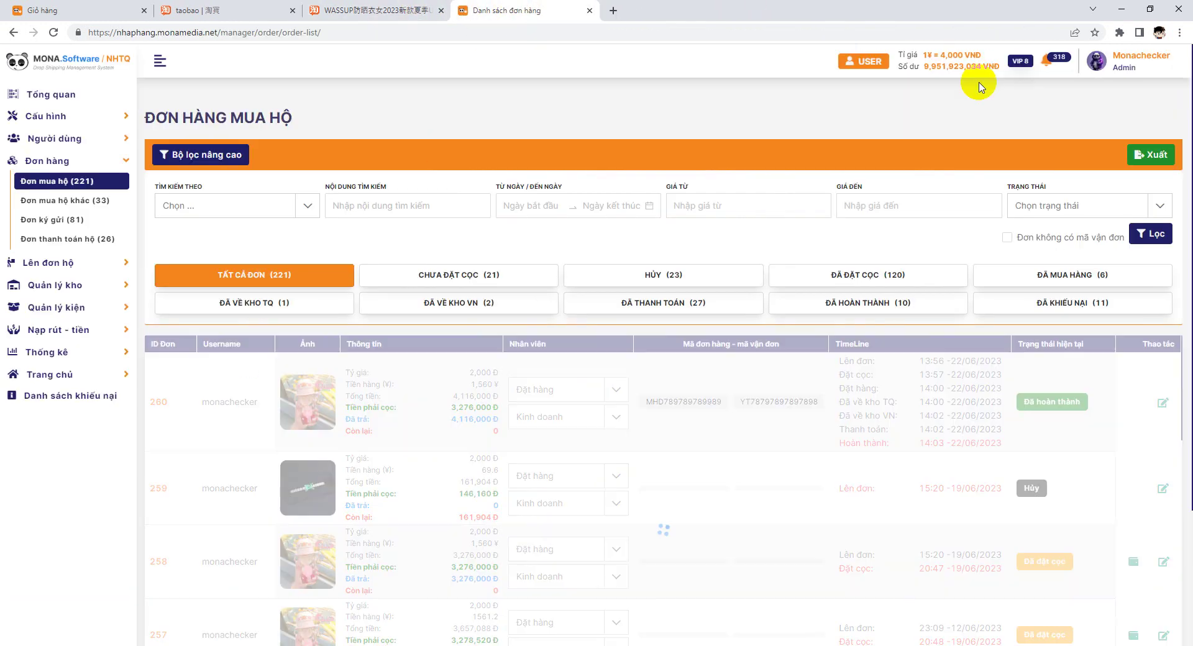
- Switch to the customer-side site and look through its dashboard and Danh sách đơn mua hộ list
click(863, 61)
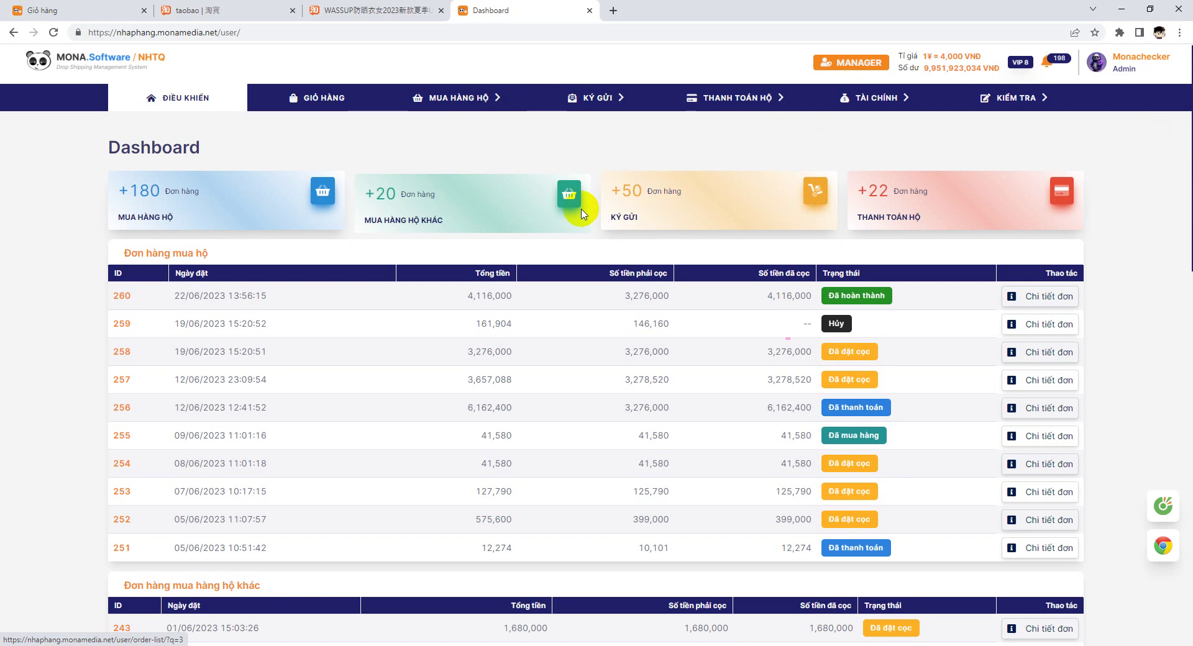
scroll(621, 186, down, 5)
scroll(646, 168, up, 5)
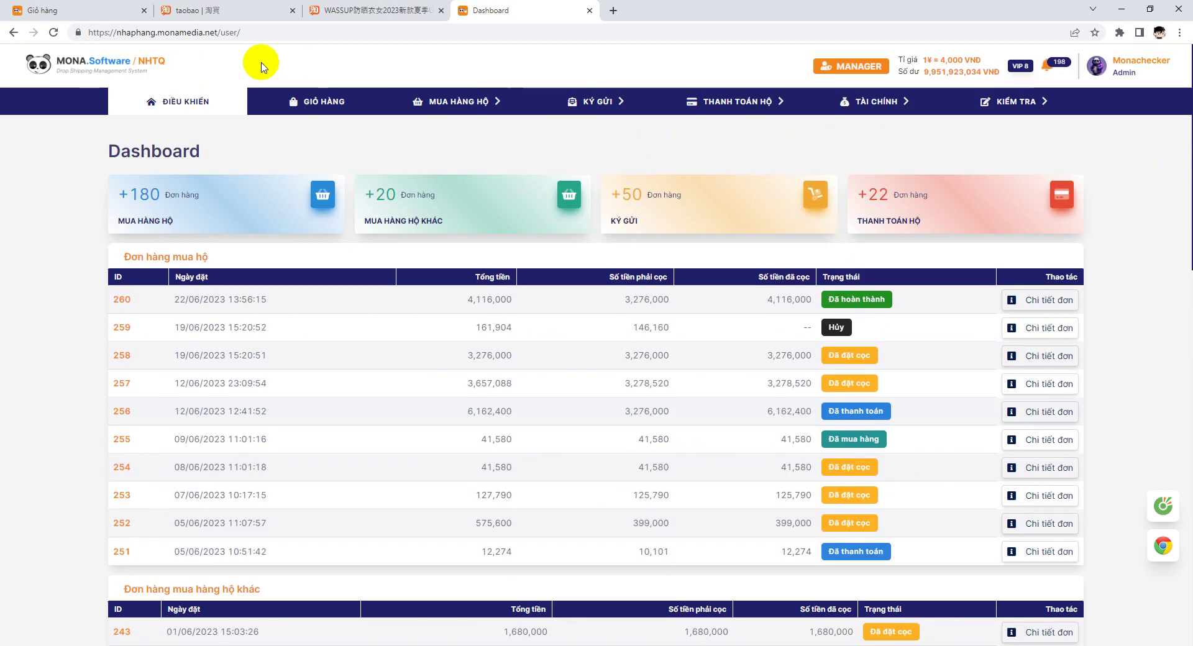
mouse_move(466, 107)
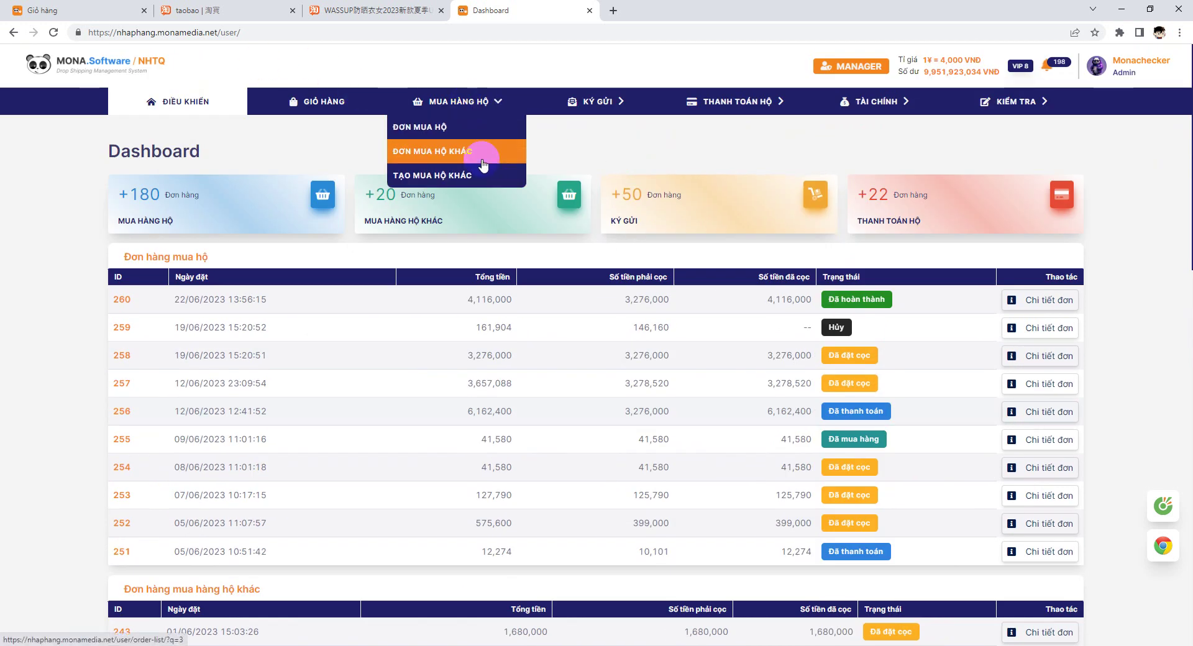
click(489, 132)
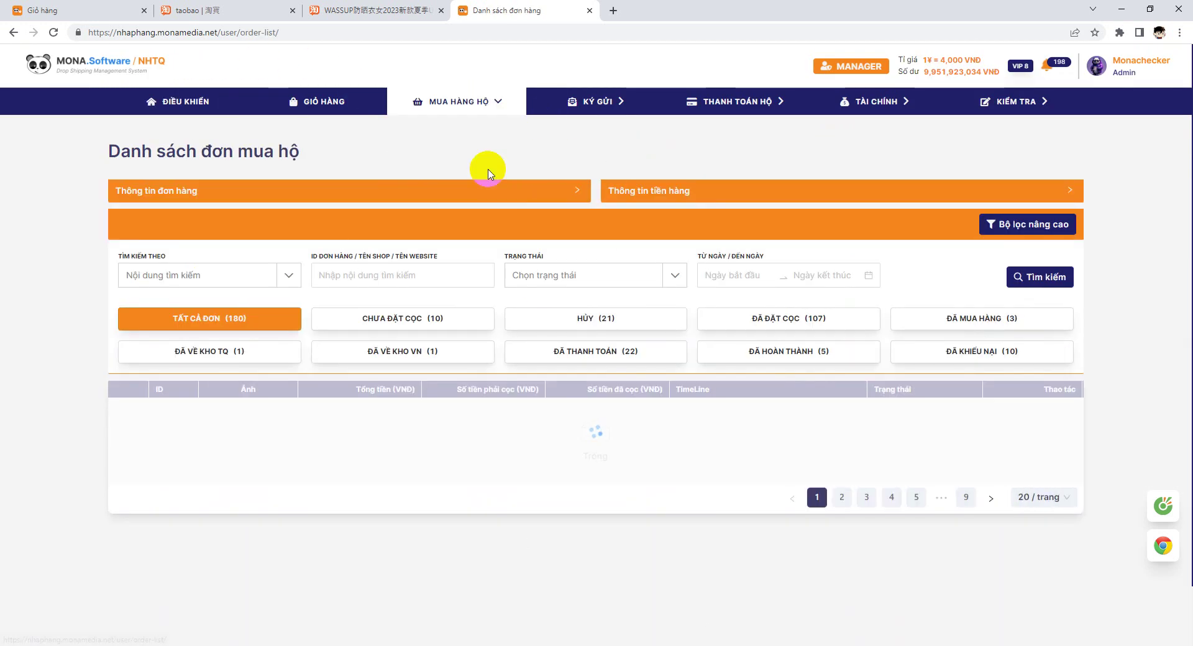
scroll(746, 403, down, 4)
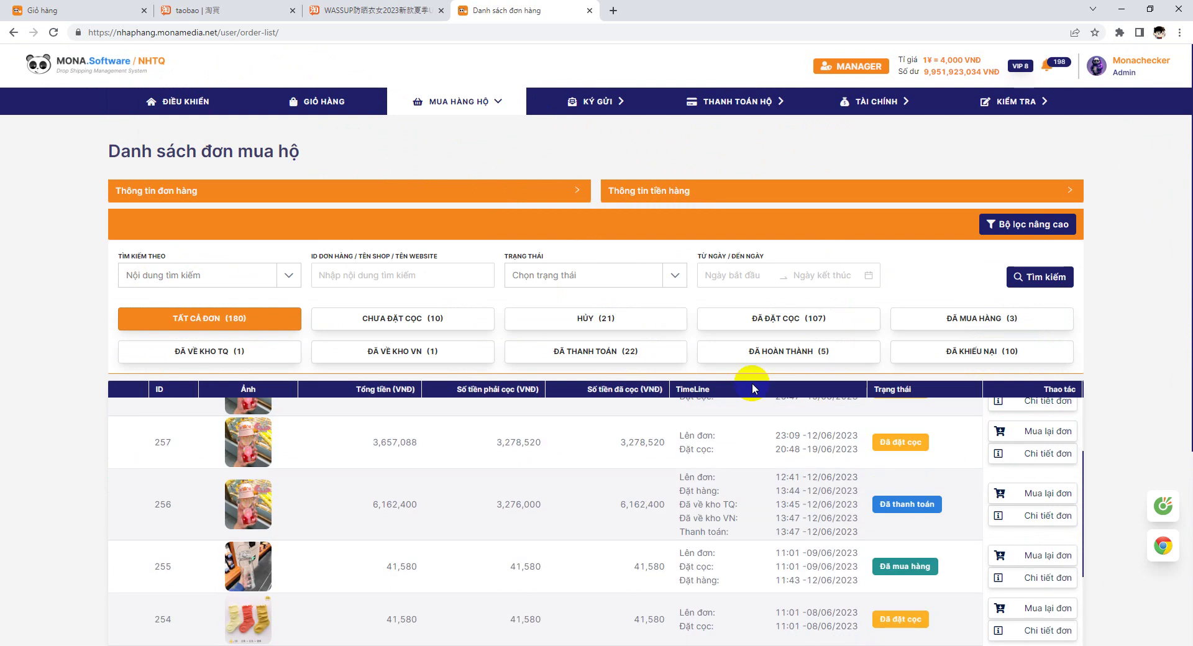
- Show the Danh sách đơn mua hộ khác list, followed by the creation form for other purchase orders
mouse_move(441, 103)
click(444, 151)
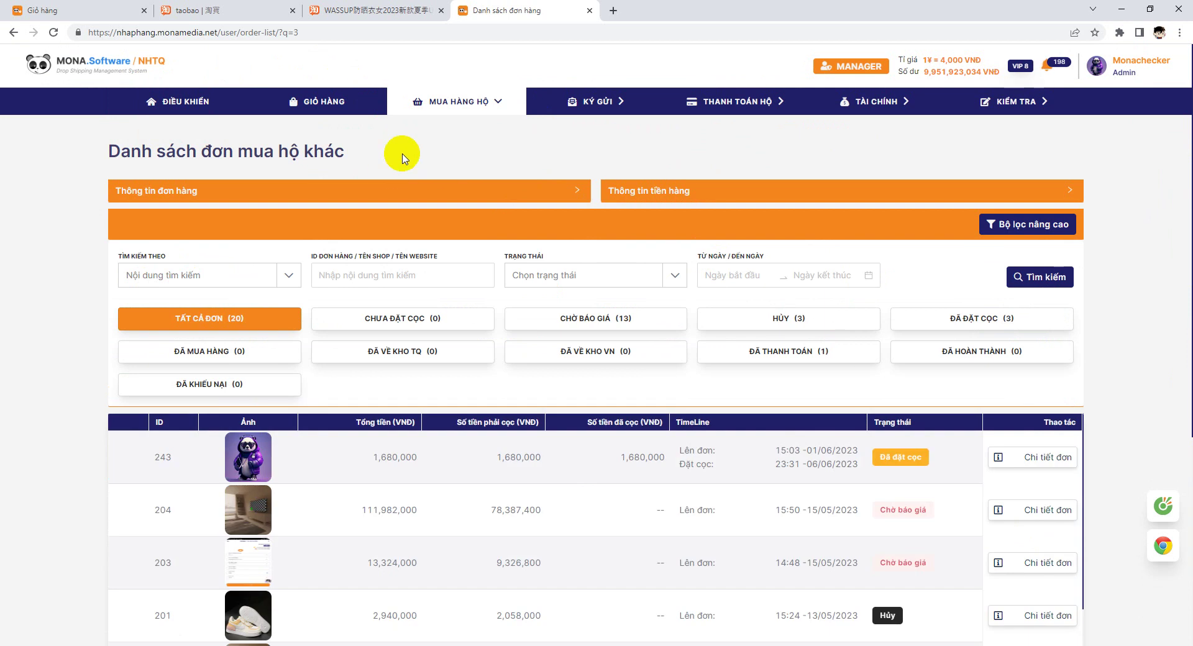
mouse_move(457, 105)
click(463, 173)
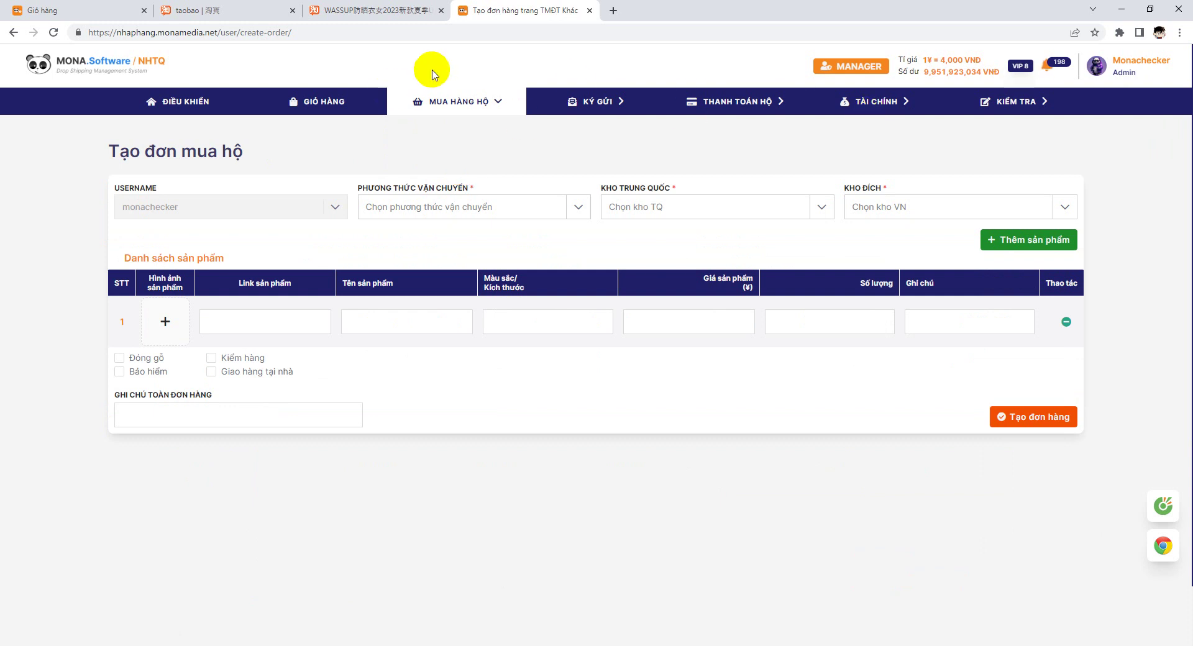
mouse_move(597, 102)
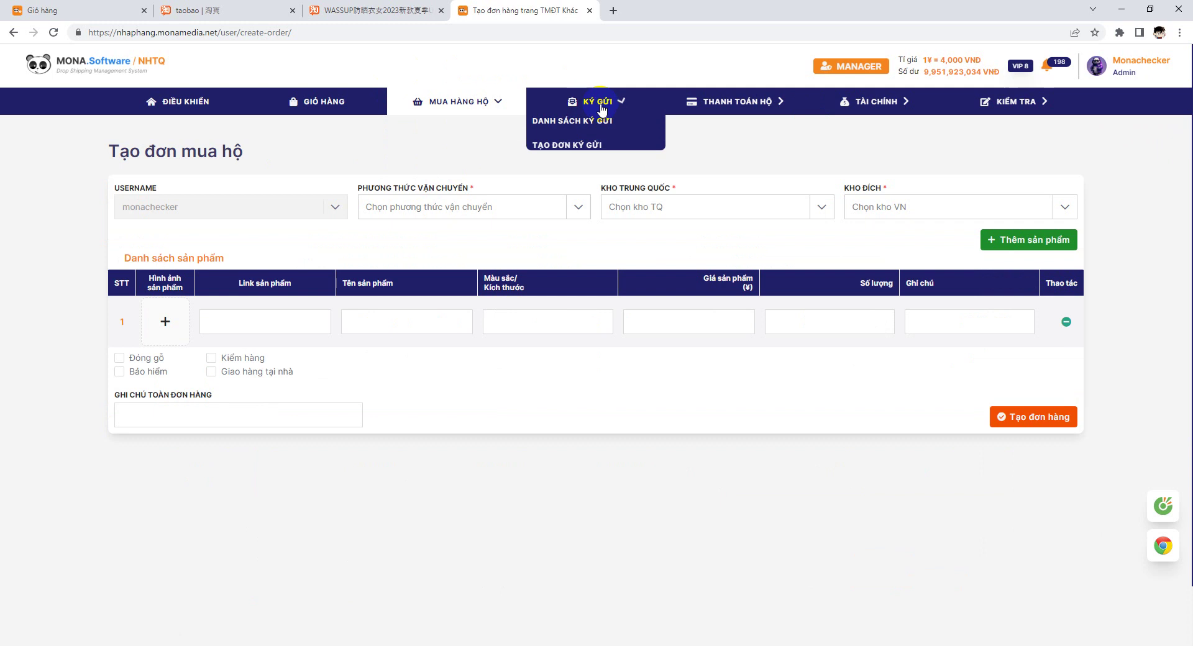
click(600, 154)
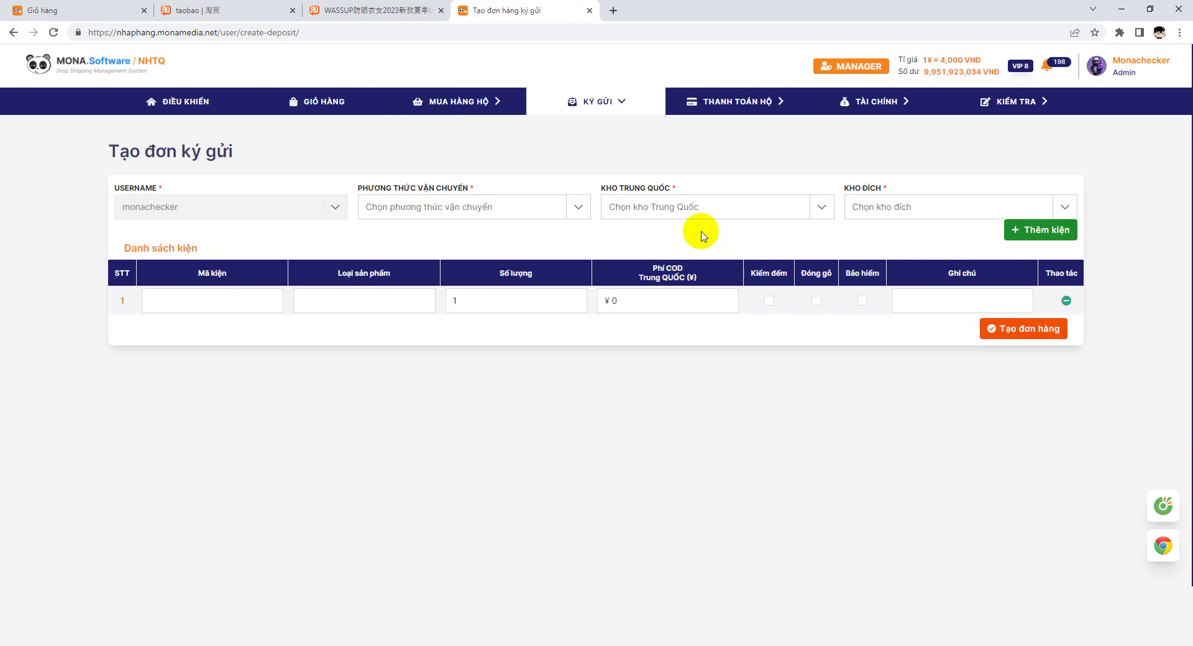
click(204, 300)
text(YT)
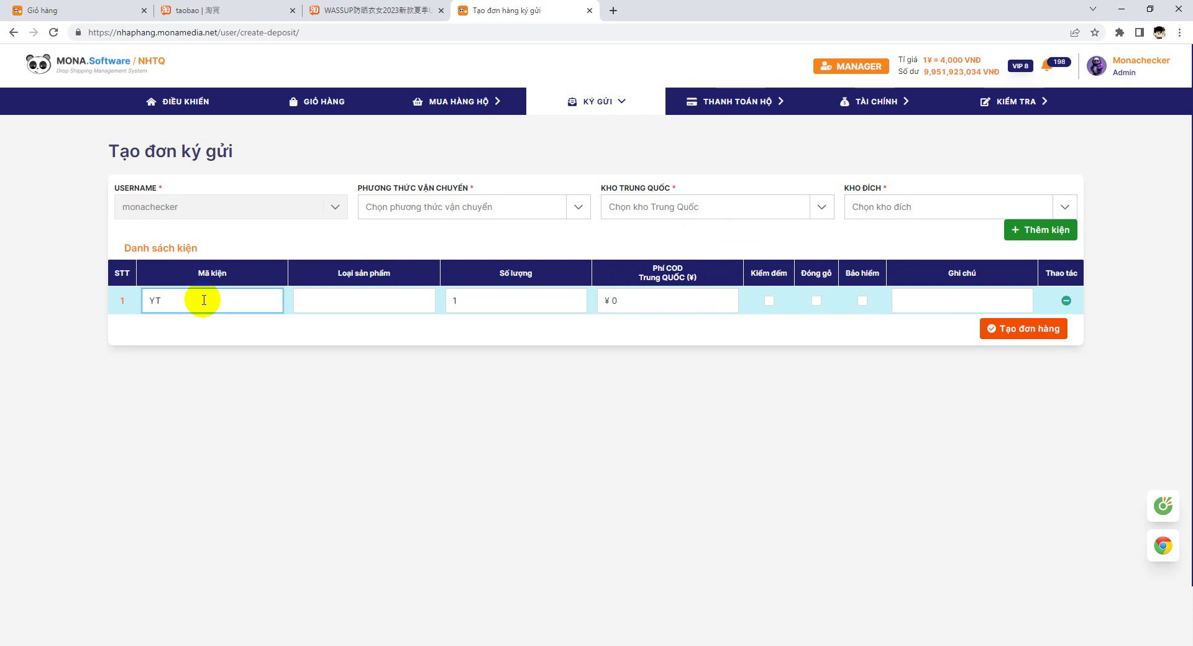
text(768786868686)
- Set the package's product type to áo thun and its quantity to 100
click(362, 298)
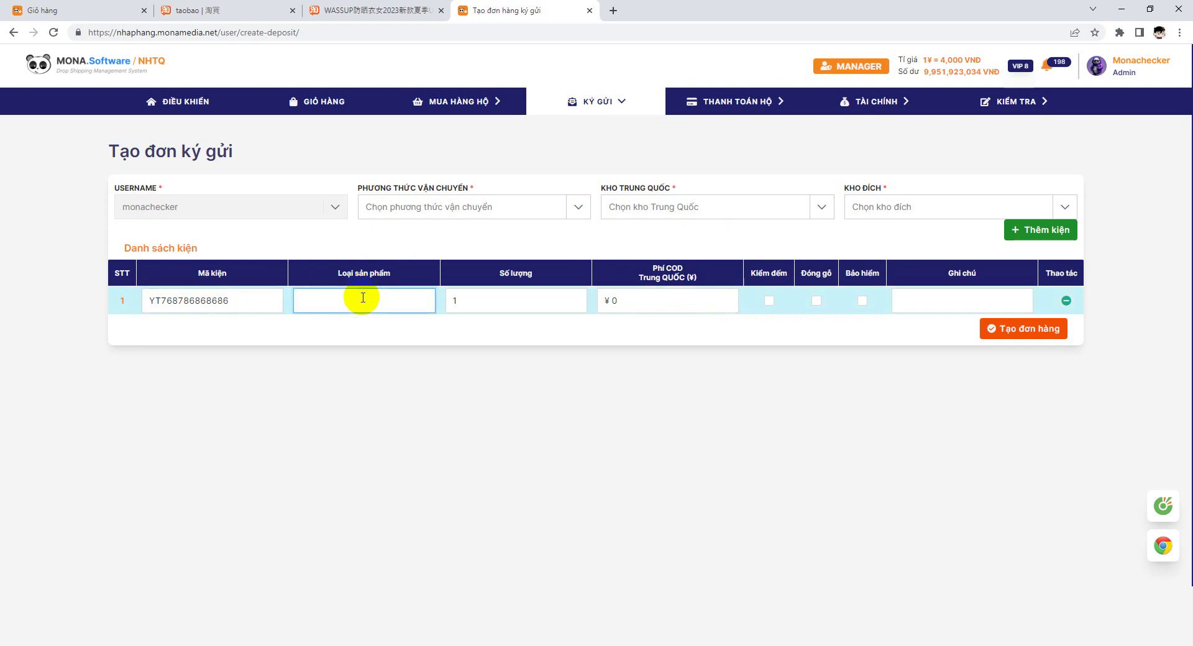
text(áo quan)
key(BackSpace)
key(BackSpace)
text(thun)
key(Tab)
text(100)
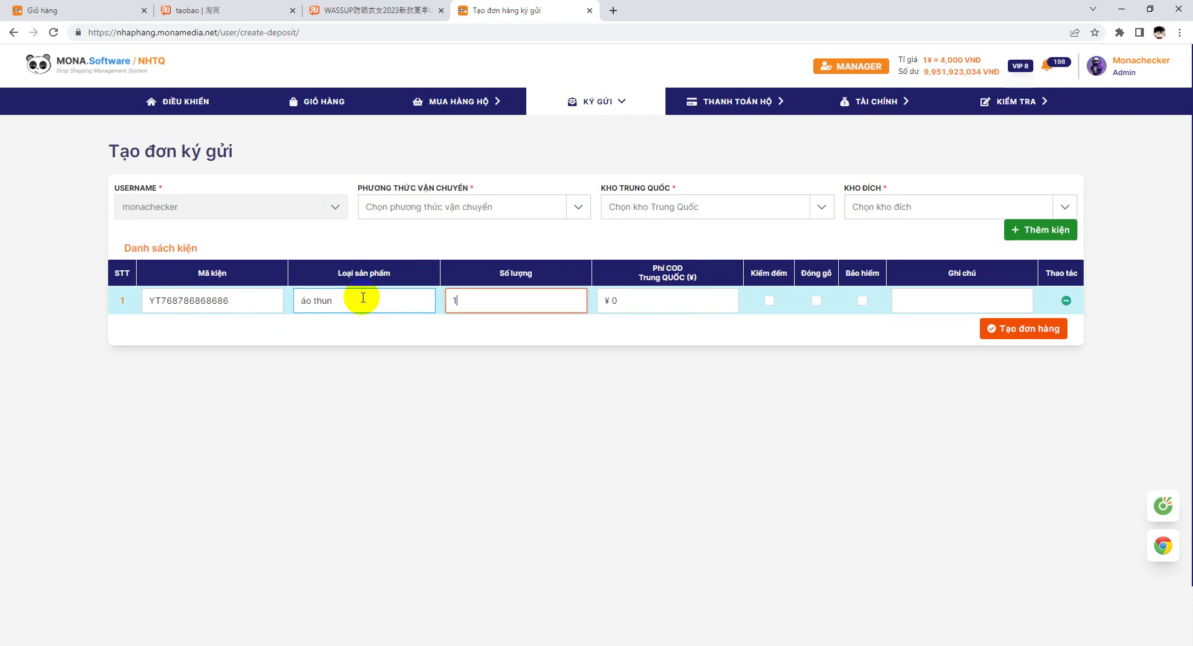
- Choose Đi Thường shipping, China warehouse Bằng Tường and destination warehouse Hà Nội, and create the consignment order
click(525, 211)
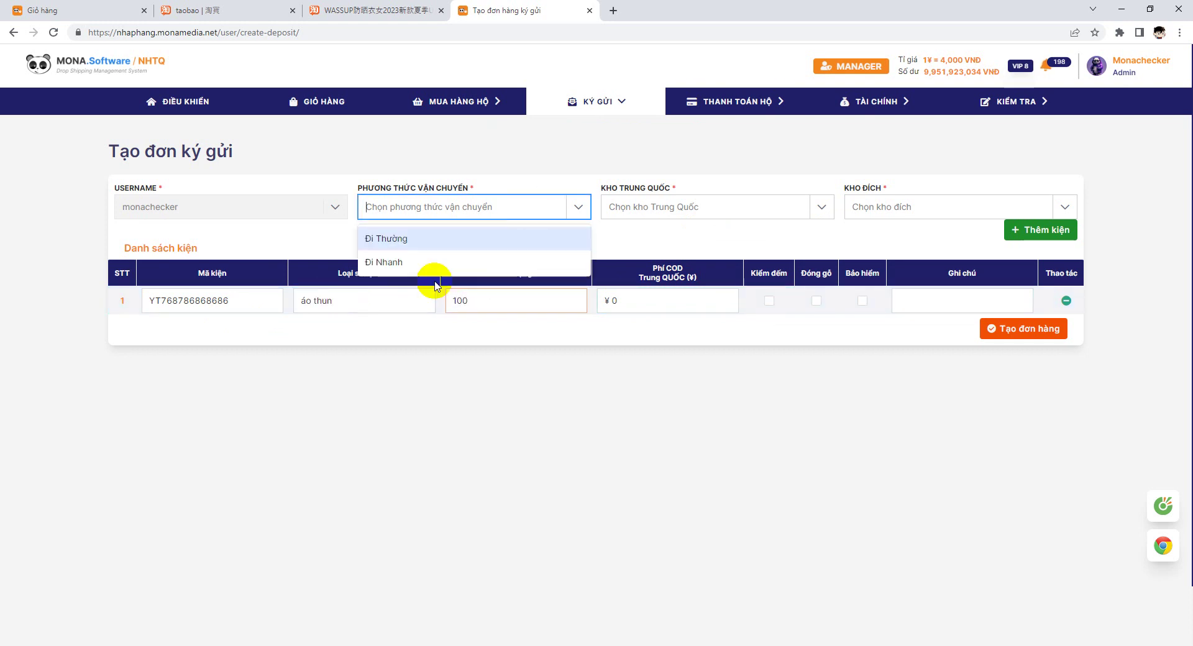
click(474, 238)
click(777, 211)
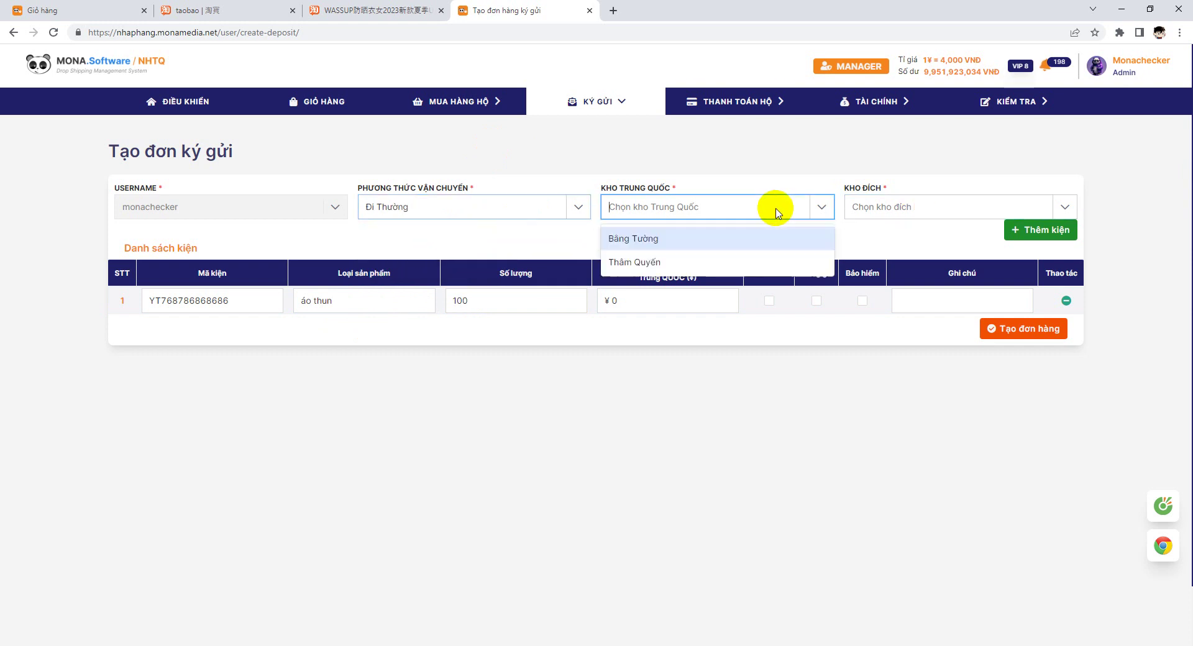
click(665, 241)
click(907, 209)
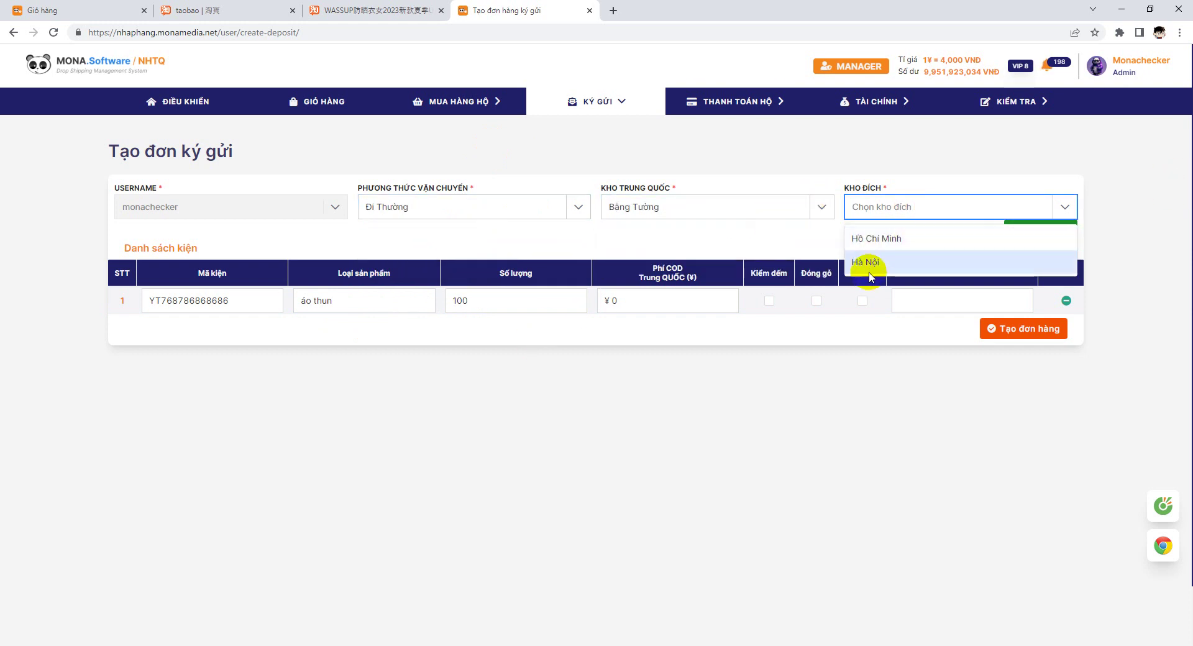
click(882, 259)
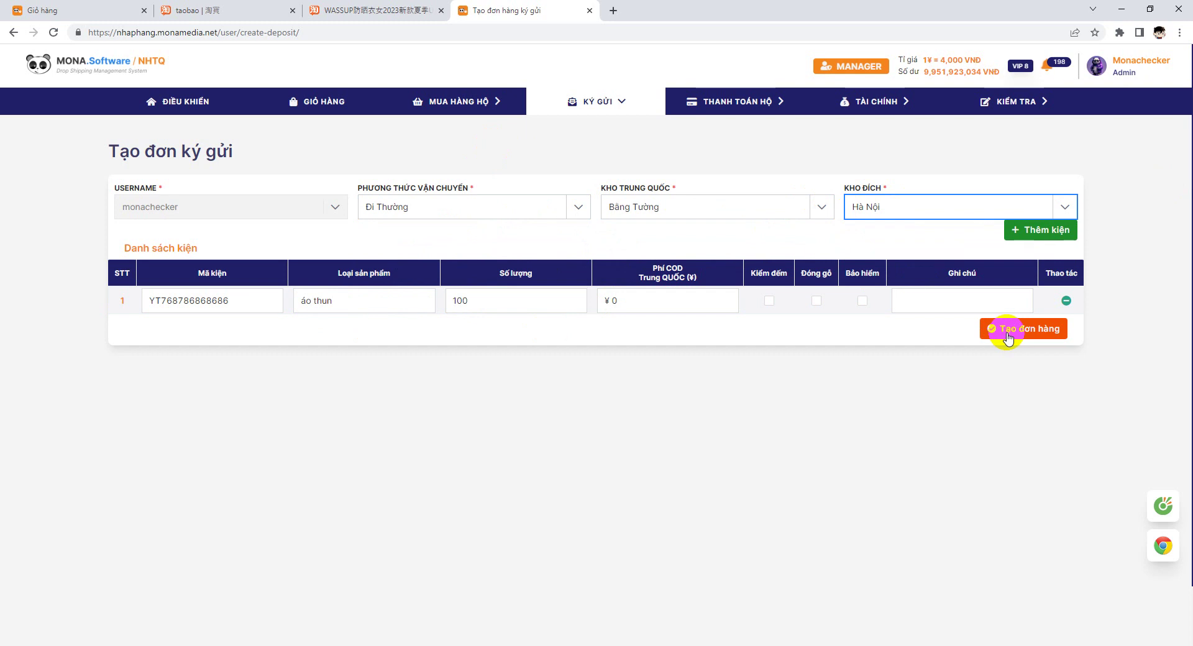
click(1003, 328)
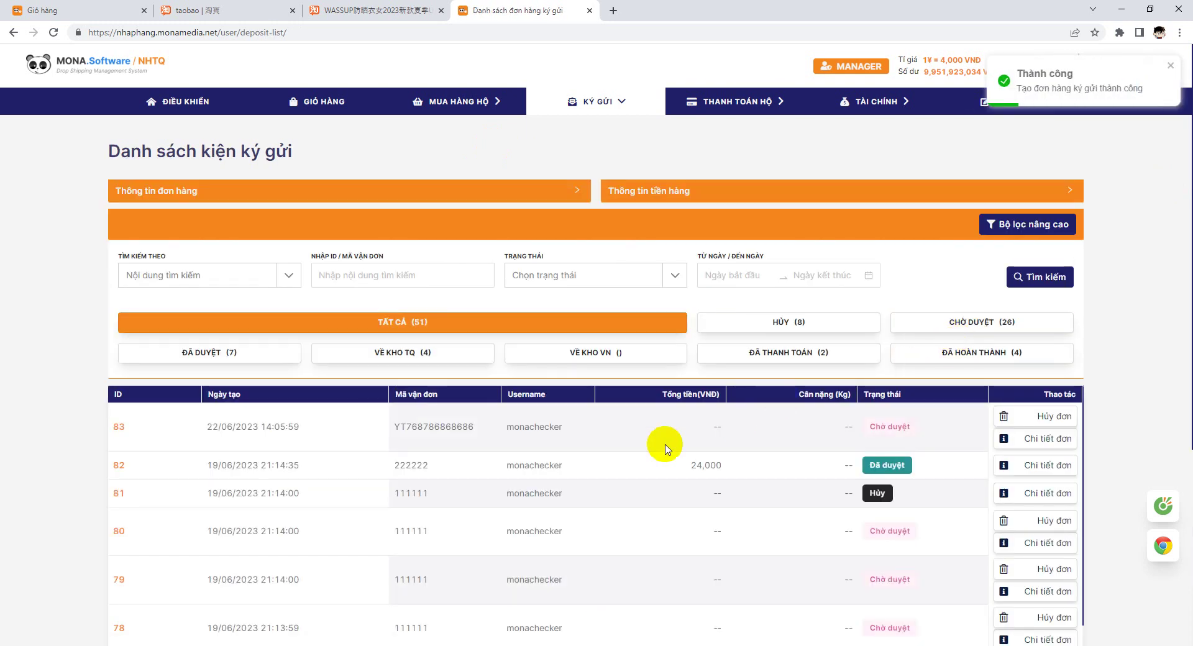
- Look through the consignment package list and the status of the newly created order
scroll(646, 434, down, 1)
scroll(1161, 427, down, 3)
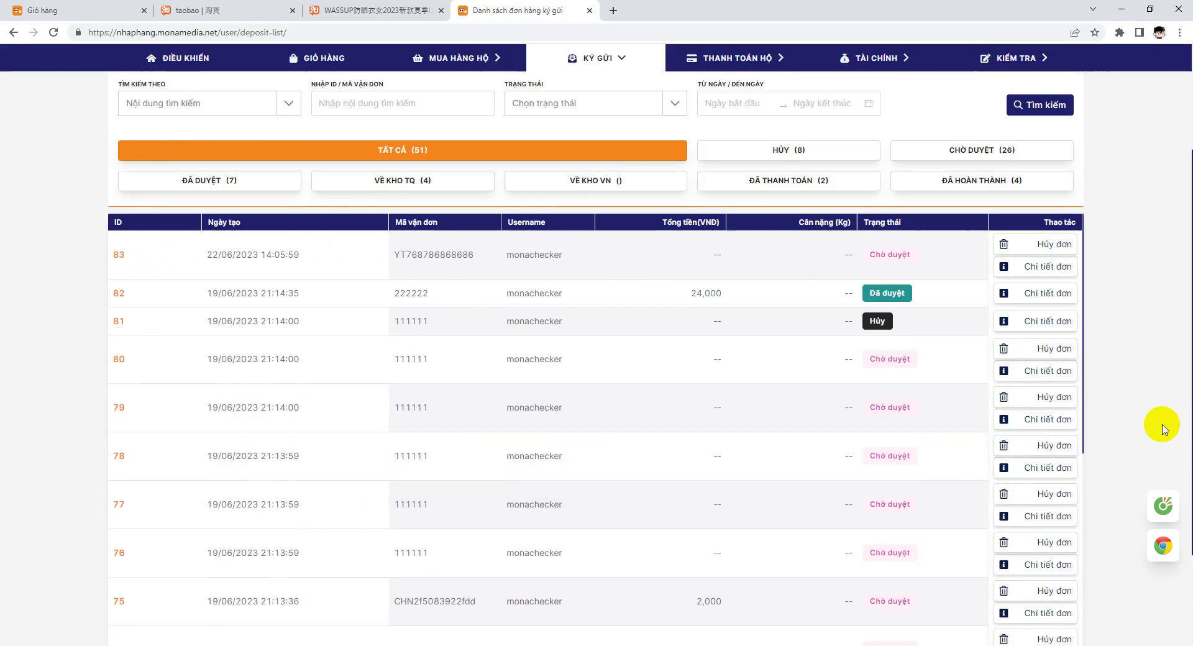
scroll(780, 320, up, 1)
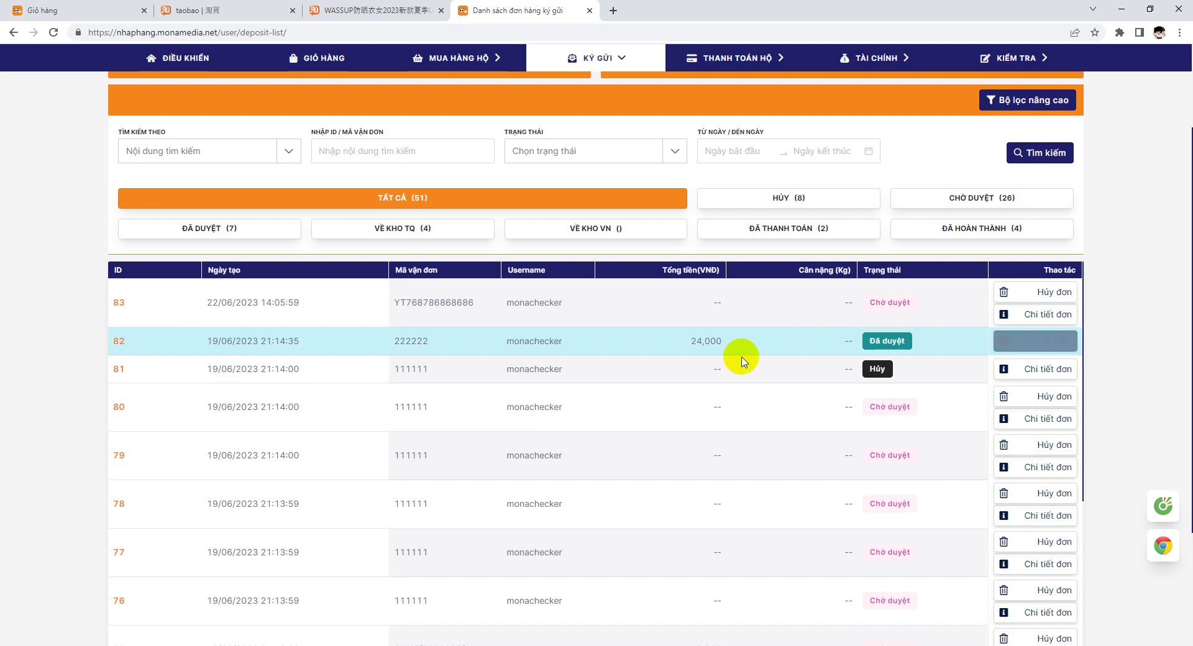
- Open the form for creating a new pay-on-behalf (thanh toán hộ) request
scroll(740, 354, up, 2)
mouse_move(733, 103)
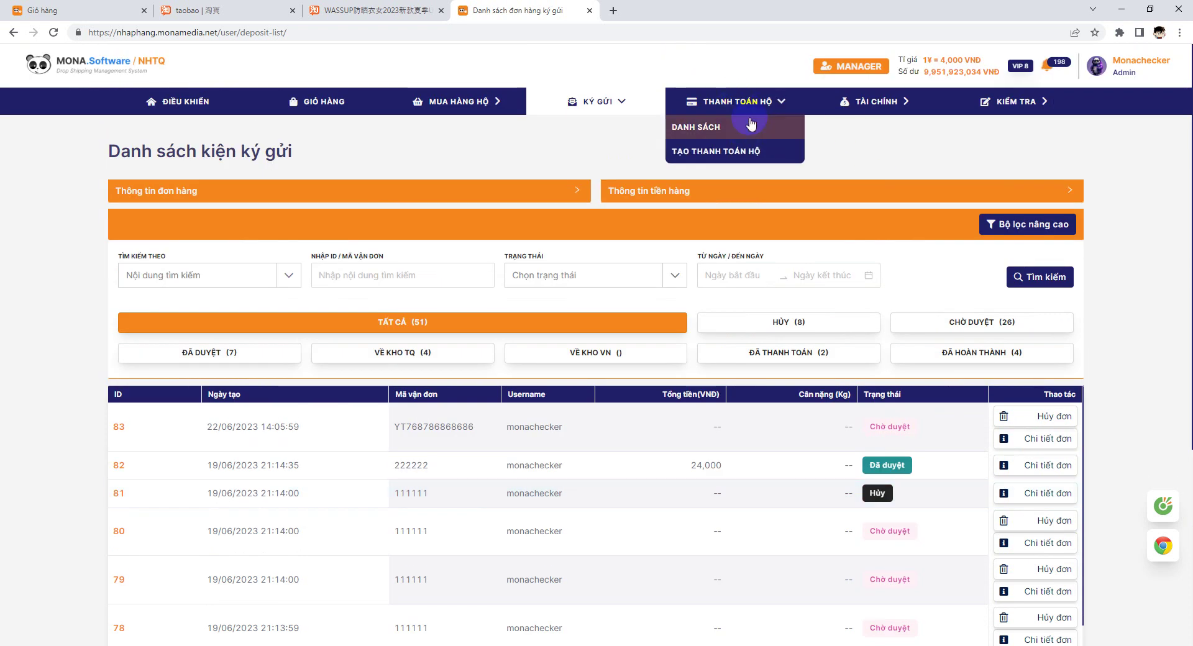
click(711, 163)
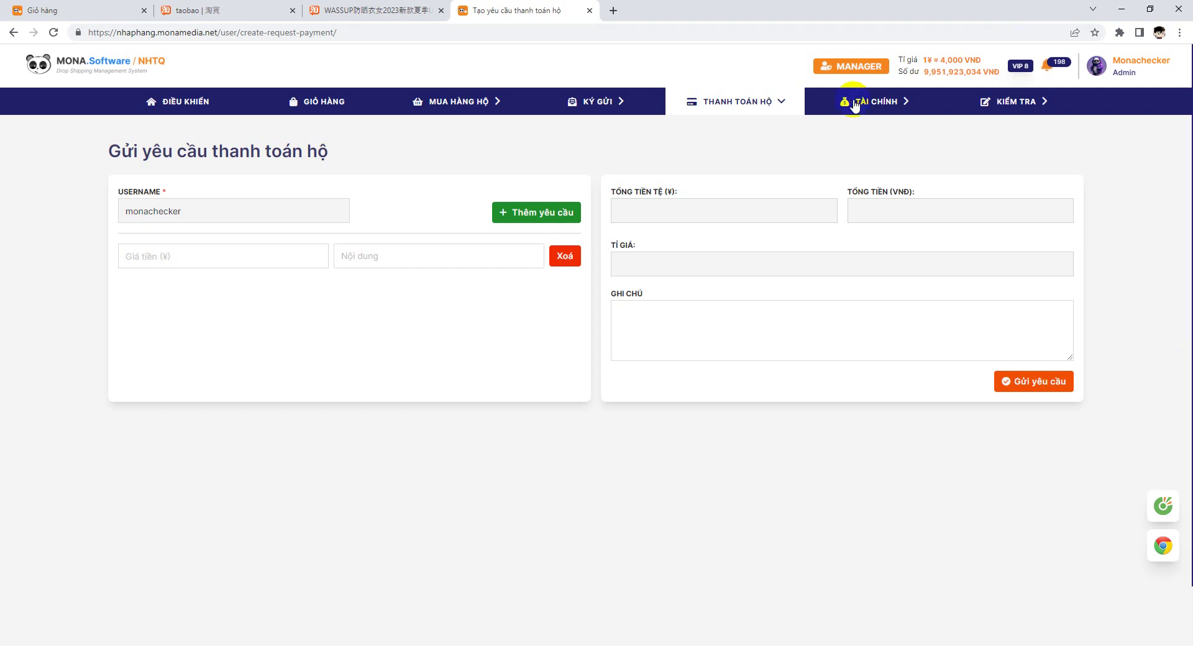
- Open the Lịch sử giao dịch page and look through the account's transaction entries, amounts and balances
mouse_move(854, 105)
click(848, 126)
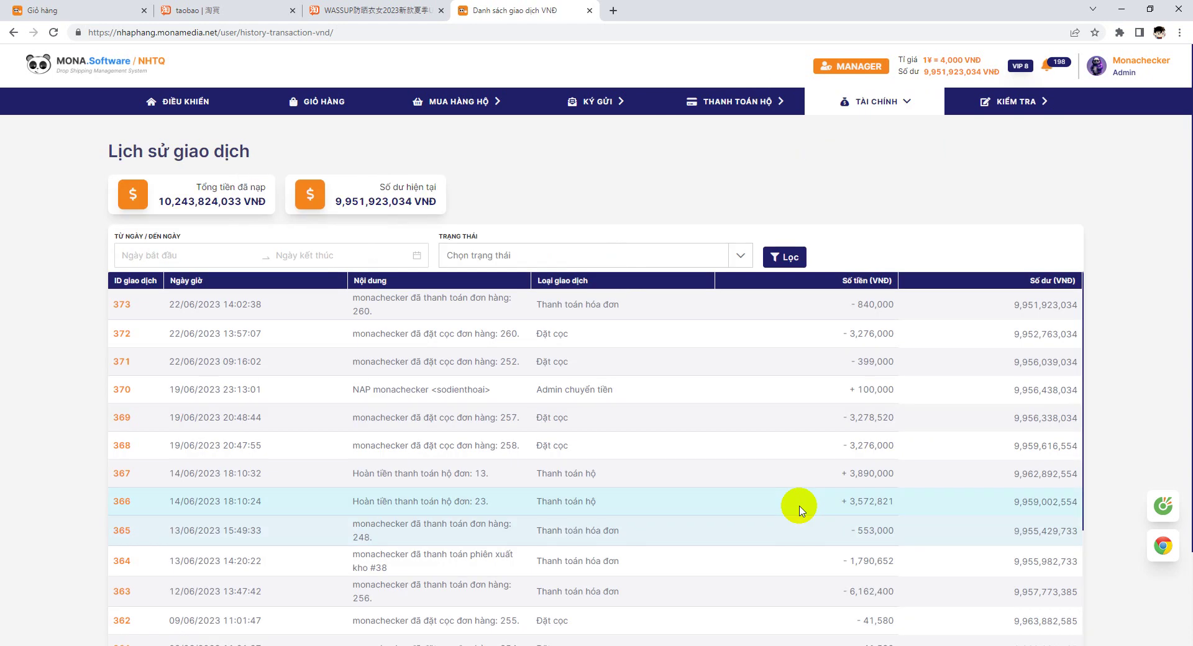
scroll(932, 454, down, 3)
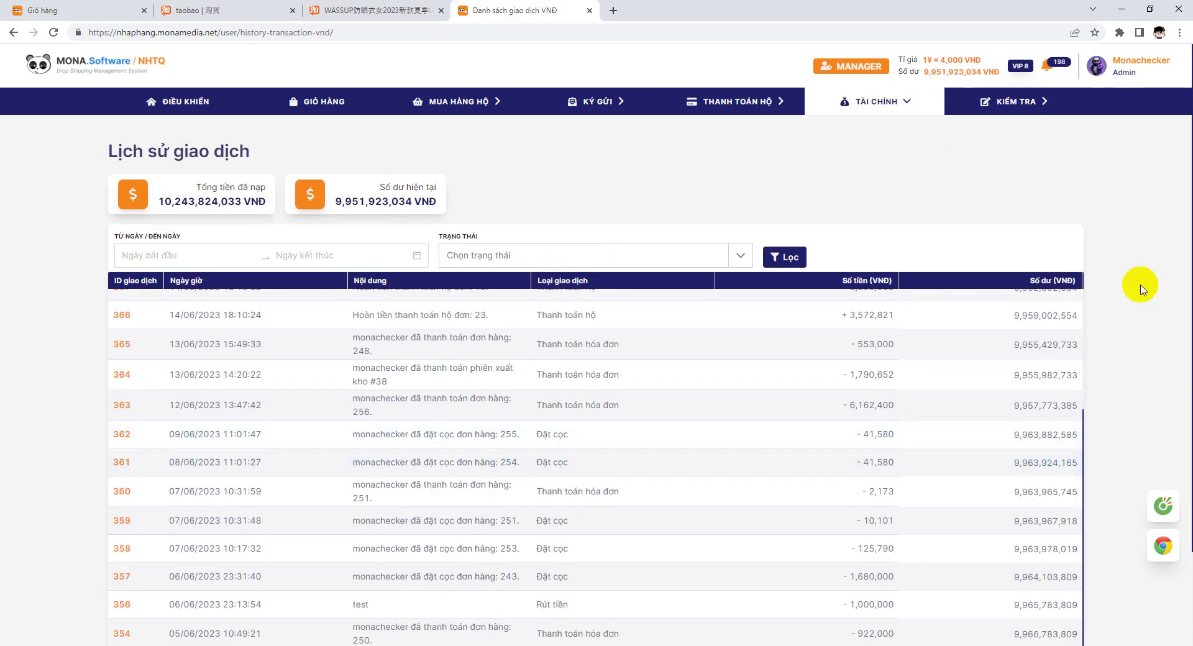
scroll(1139, 288, down, 2)
scroll(866, 338, up, 3)
scroll(759, 226, up, 2)
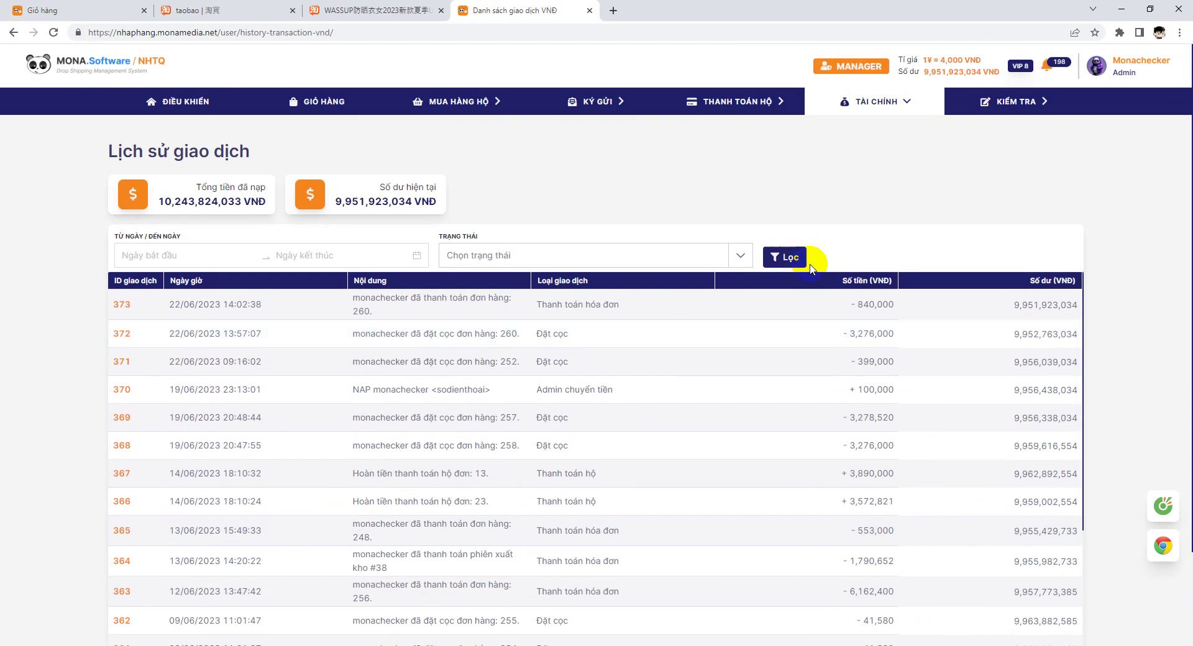
scroll(918, 393, down, 3)
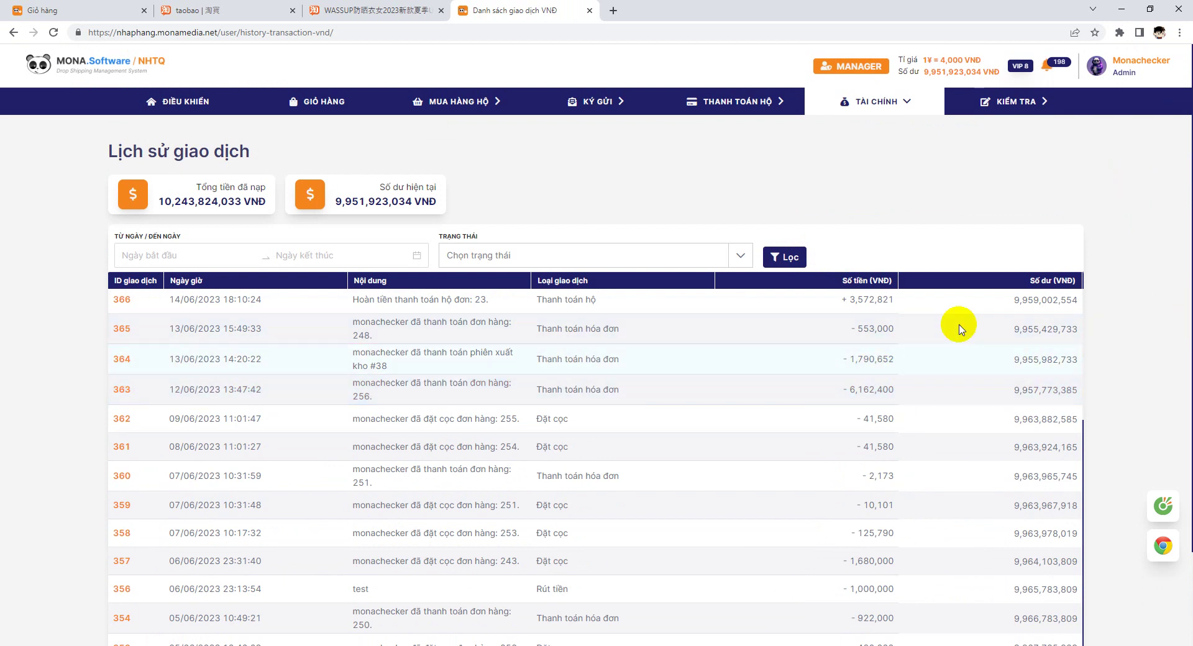
scroll(969, 339, up, 3)
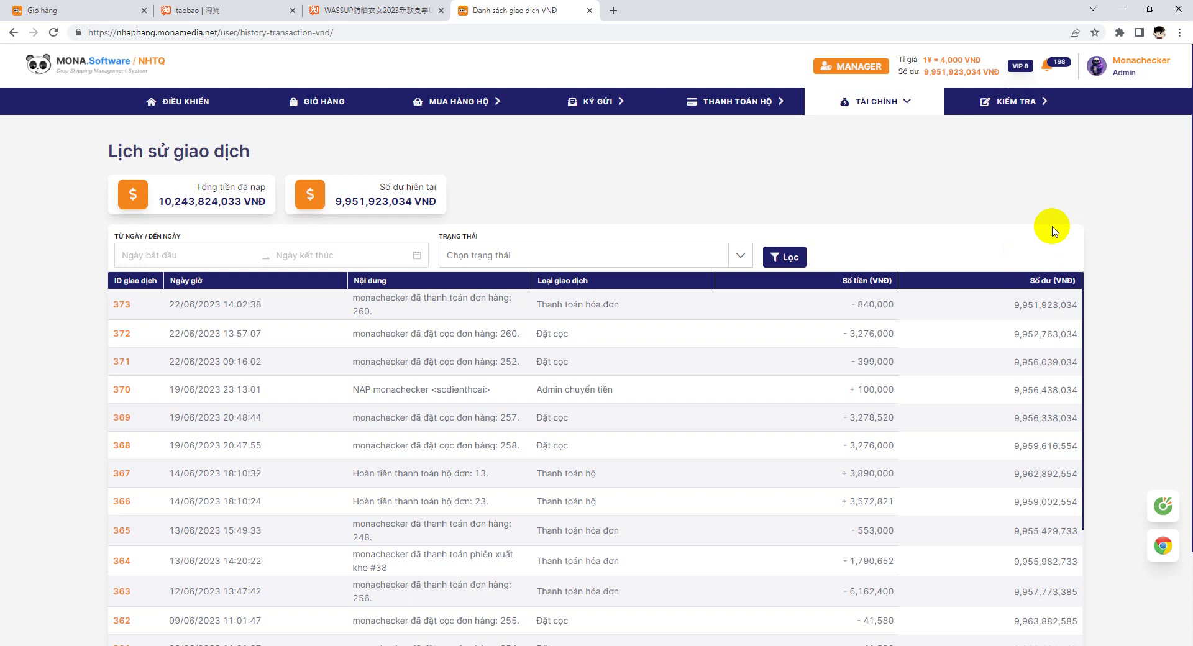
- Open the deposit request page and review the payment rules, bank information, transfer confirmation form and recent deposits
mouse_move(876, 102)
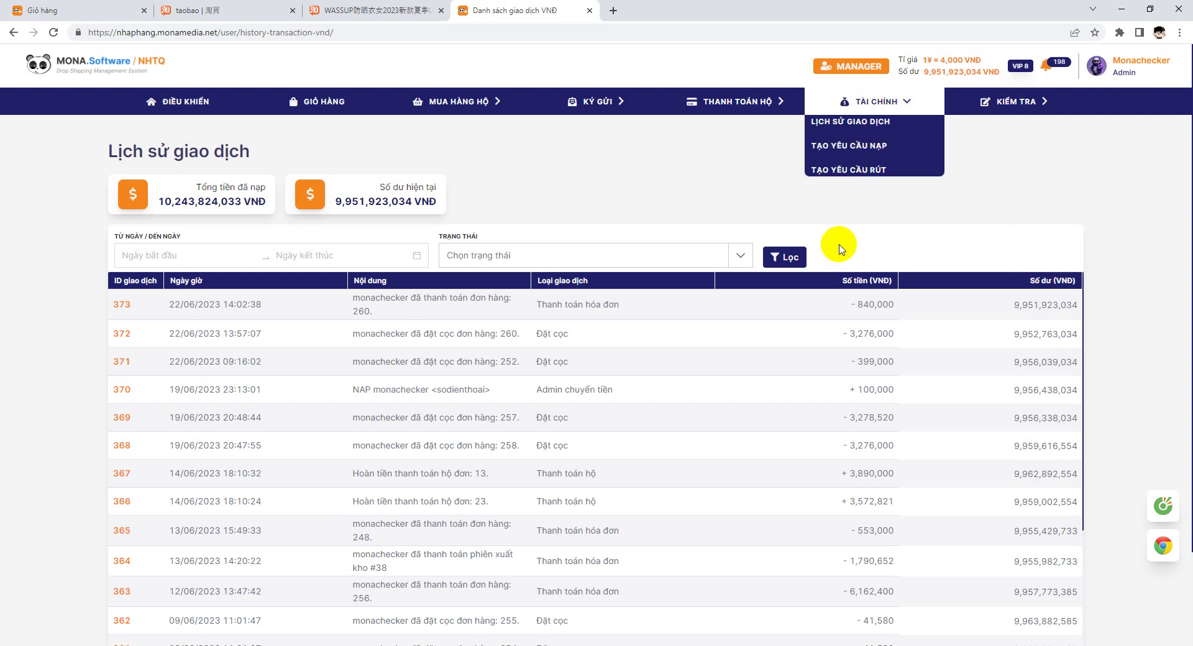
click(882, 152)
scroll(777, 300, down, 5)
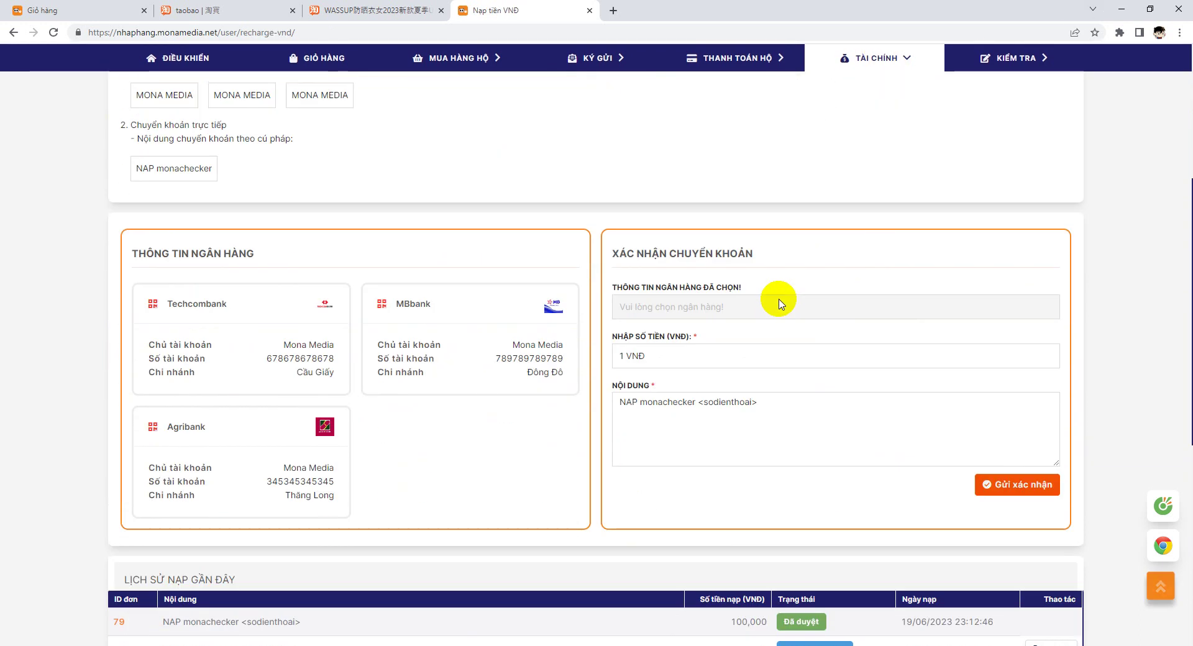
scroll(781, 295, down, 2)
scroll(781, 296, up, 4)
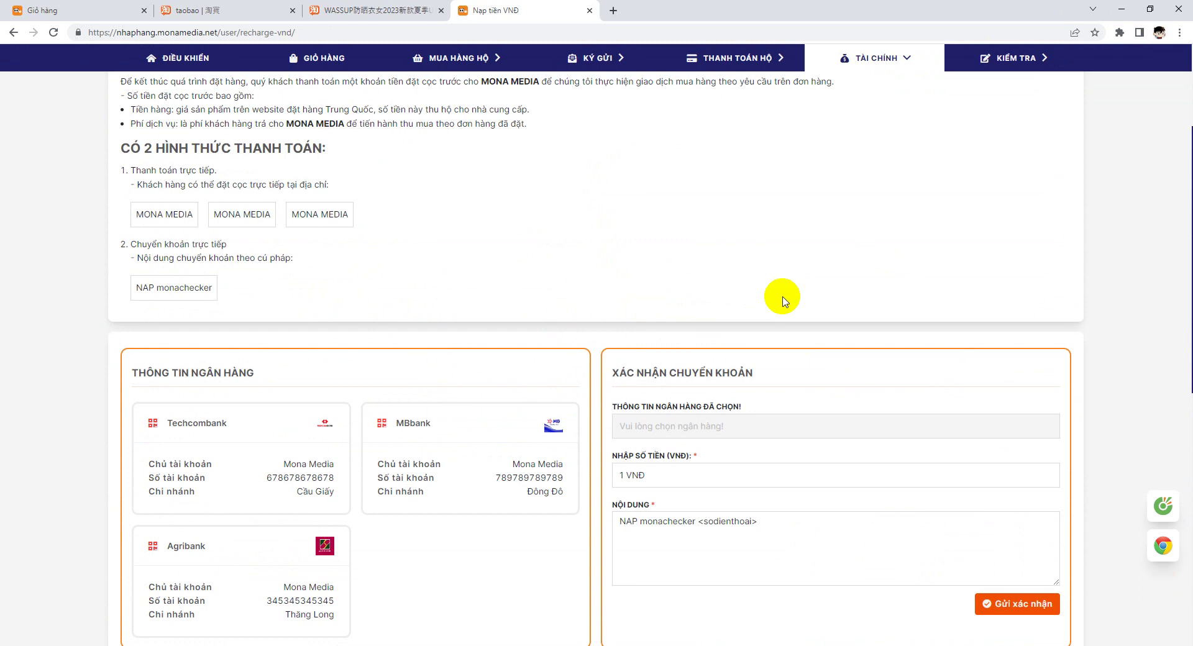
scroll(781, 296, down, 2)
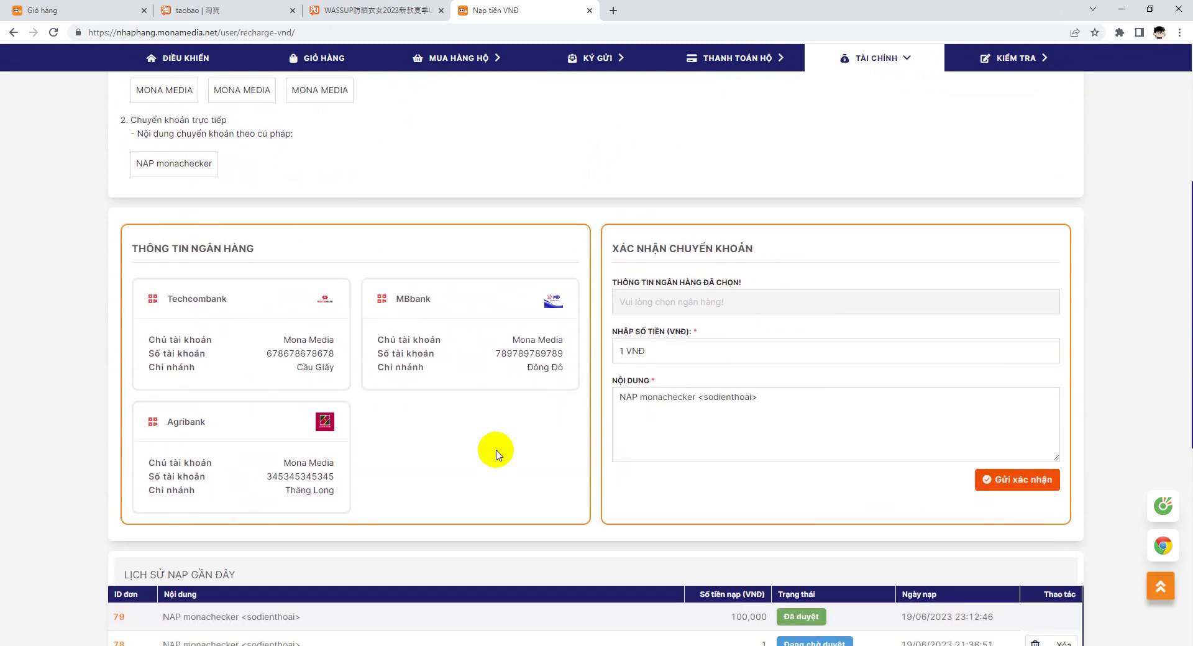
scroll(494, 453, up, 3)
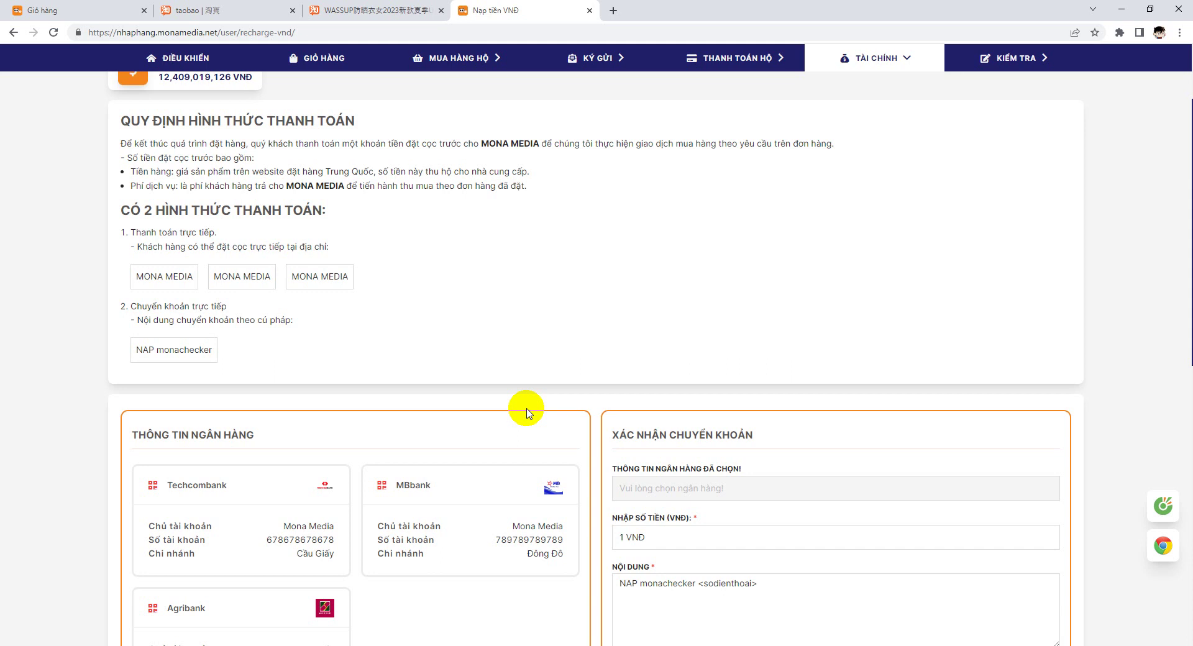
- View the withdrawal request page and the waybill Tracking page with its Mã vận đơn search field
mouse_move(888, 57)
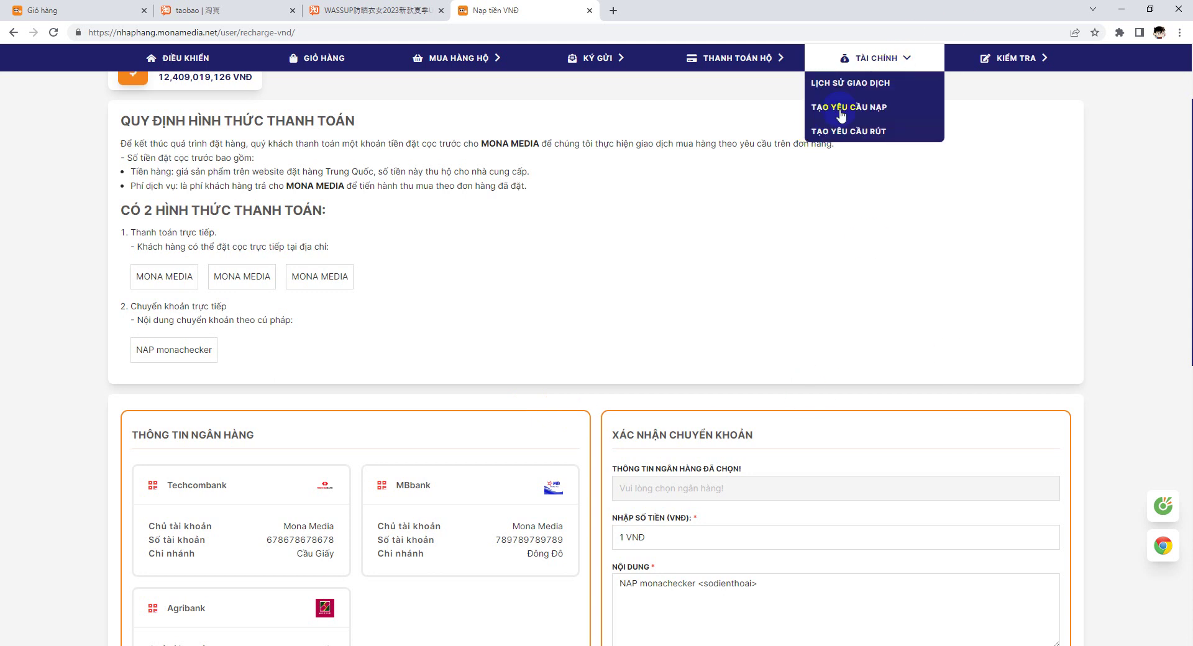
click(846, 130)
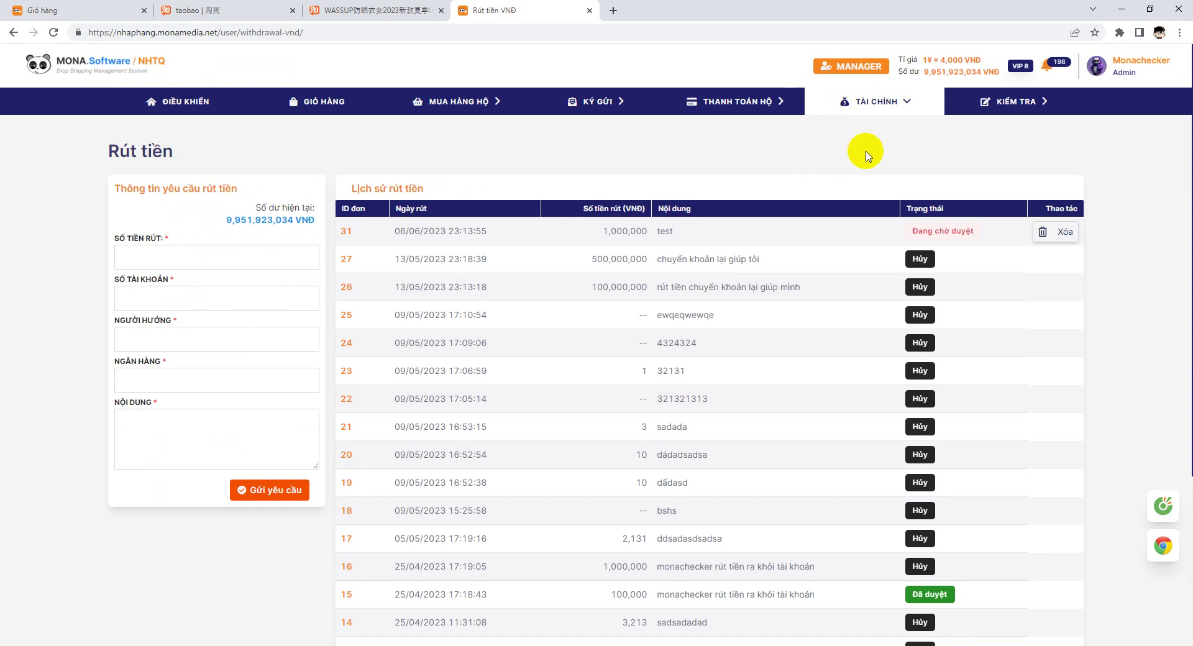
click(1033, 101)
click(998, 131)
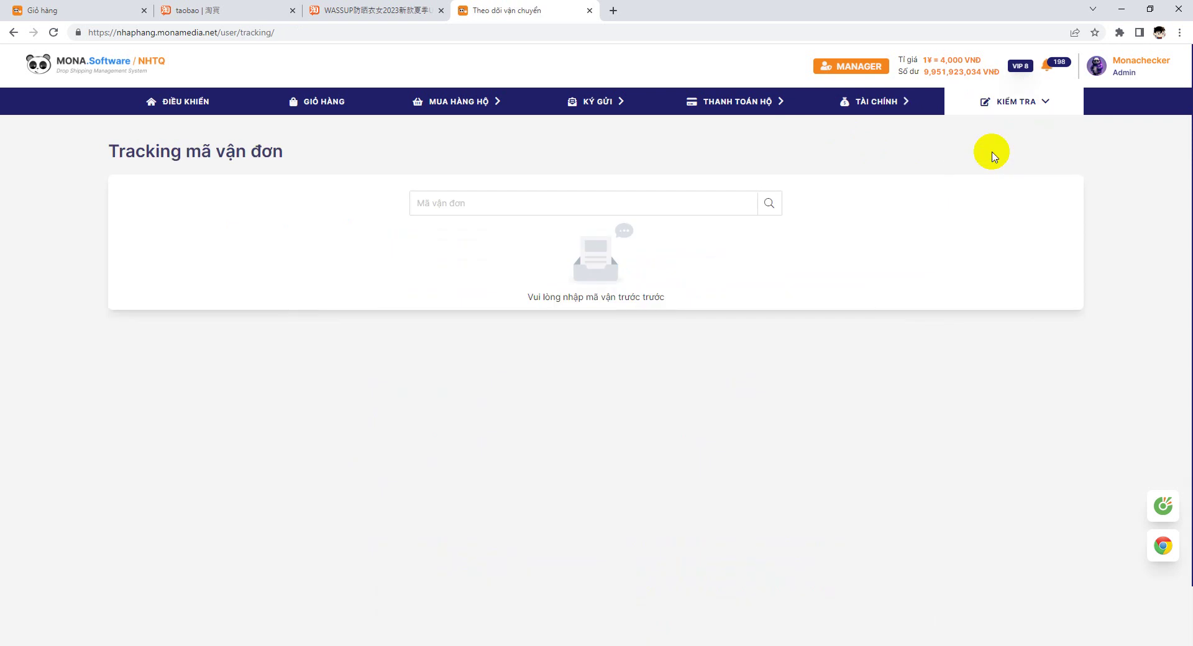
click(483, 210)
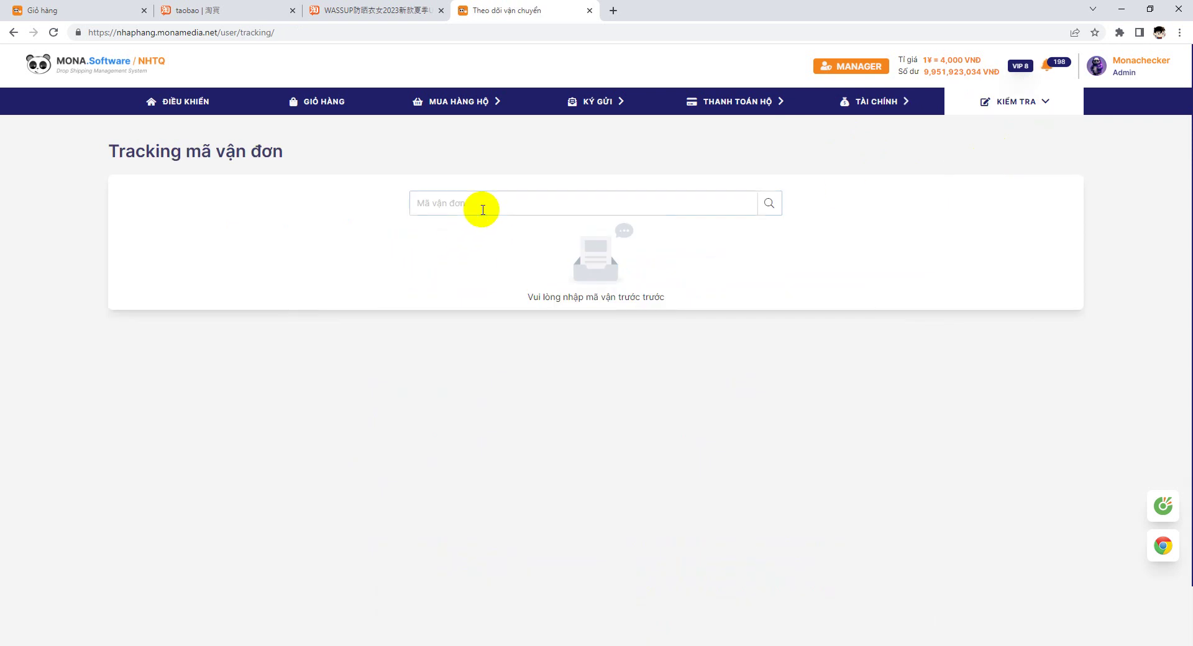
click(993, 268)
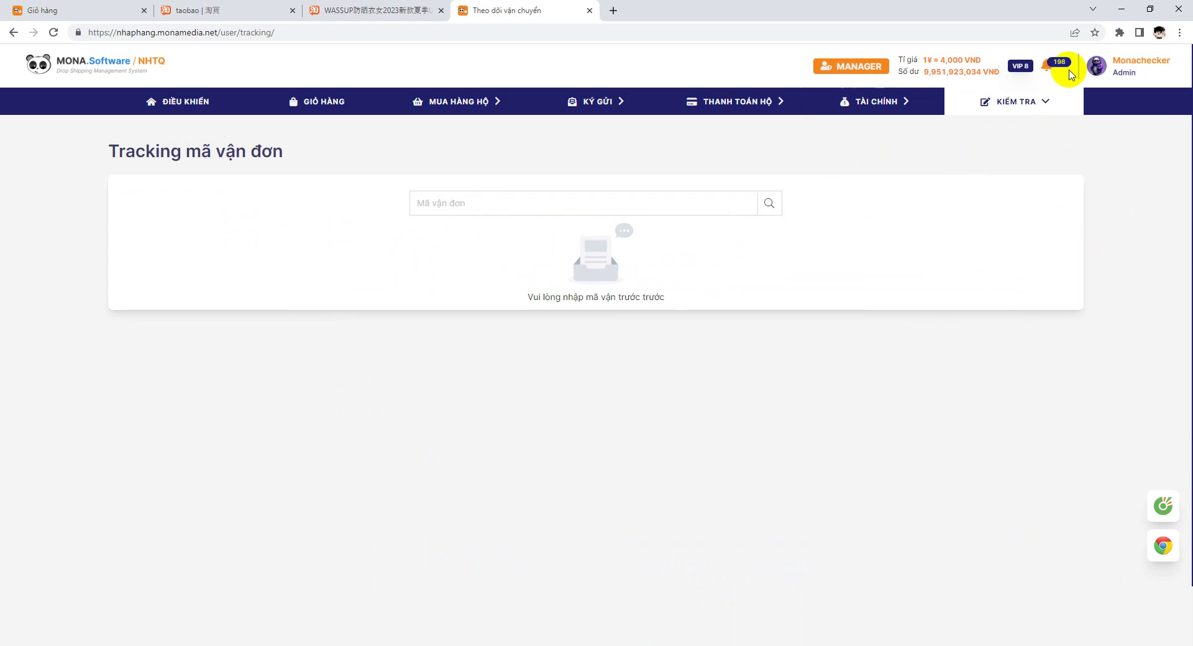
- Open the Khiếu nại page and look through the complaint list with its compensation amounts and statuses
mouse_move(1039, 93)
click(1054, 141)
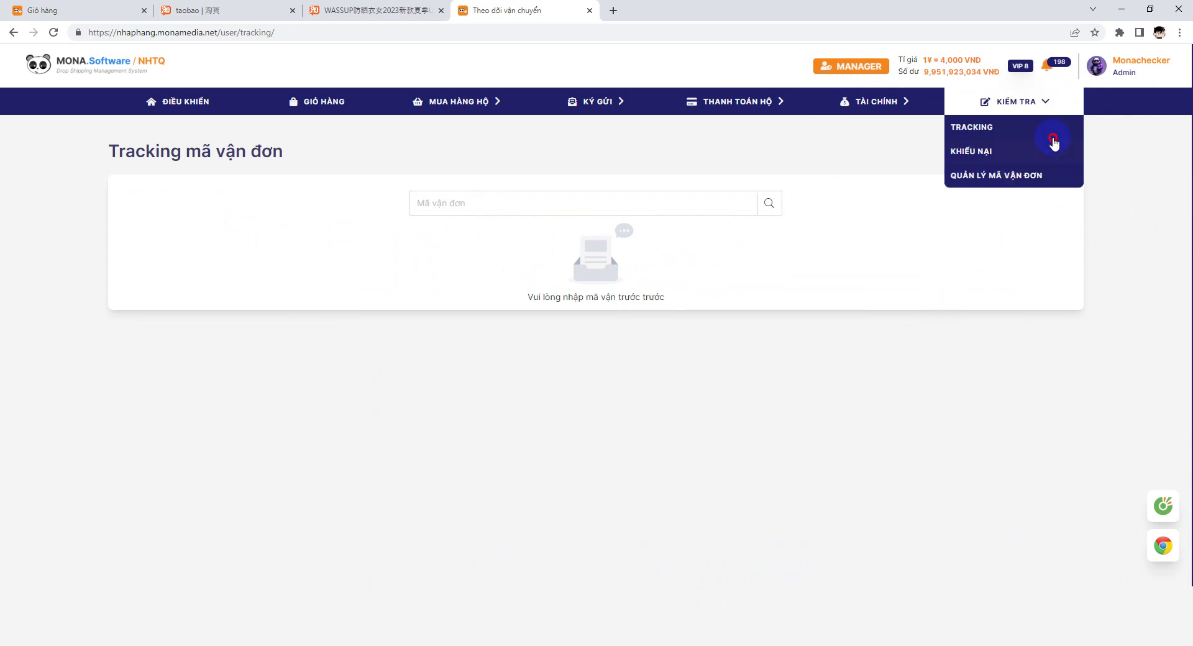
click(1050, 151)
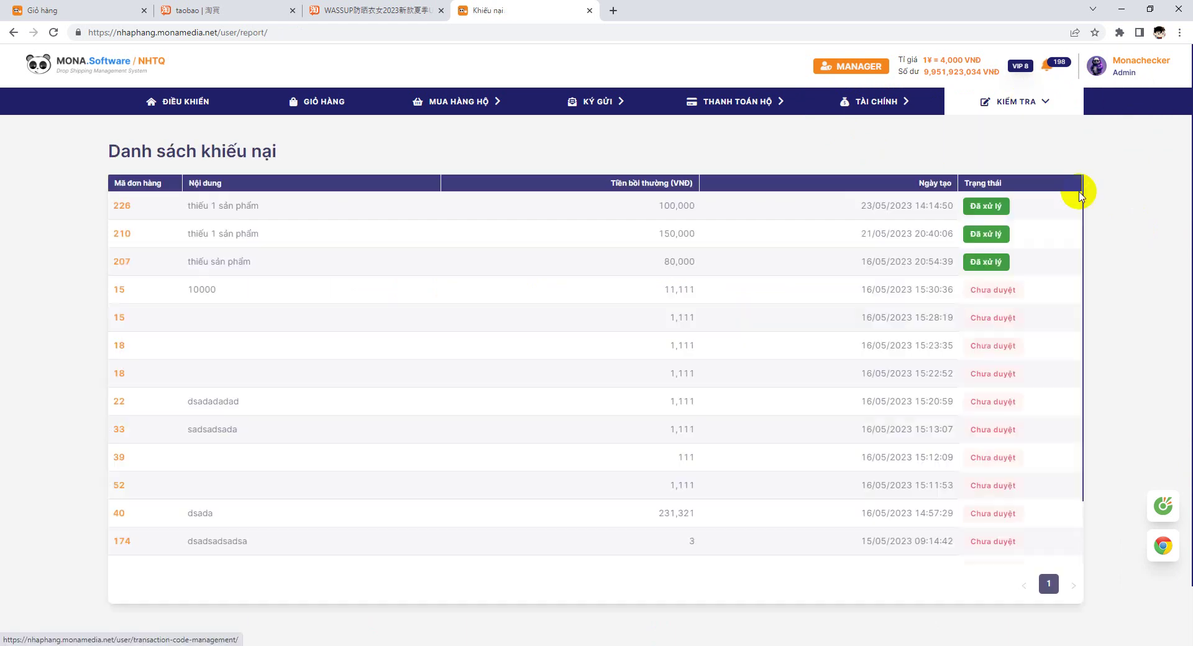
scroll(799, 333, down, 2)
scroll(796, 333, up, 2)
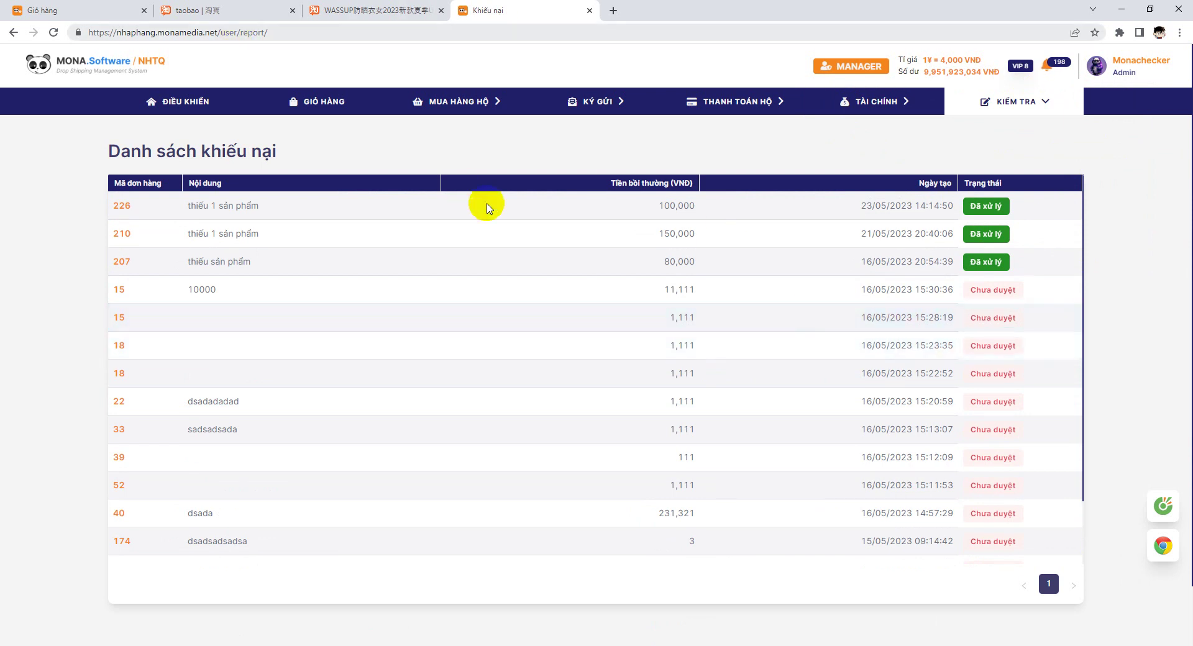
- From the Đơn mua hộ list, open the new complaint form for the newest completed order and examine its fields
mouse_move(459, 103)
click(443, 156)
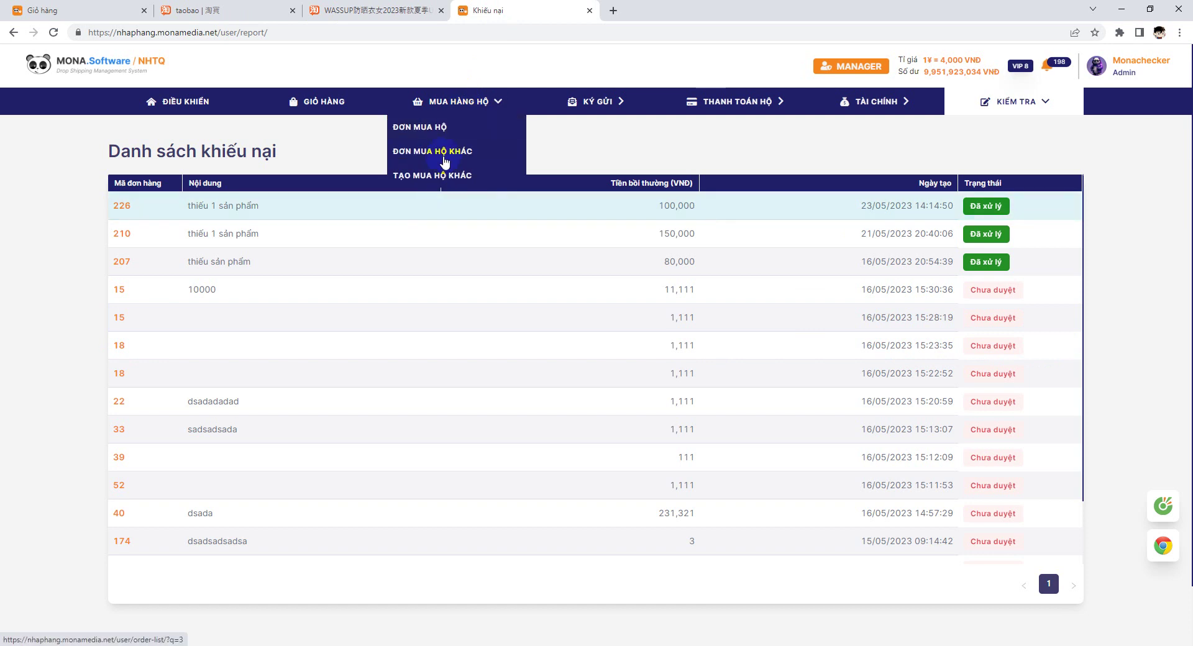
click(446, 127)
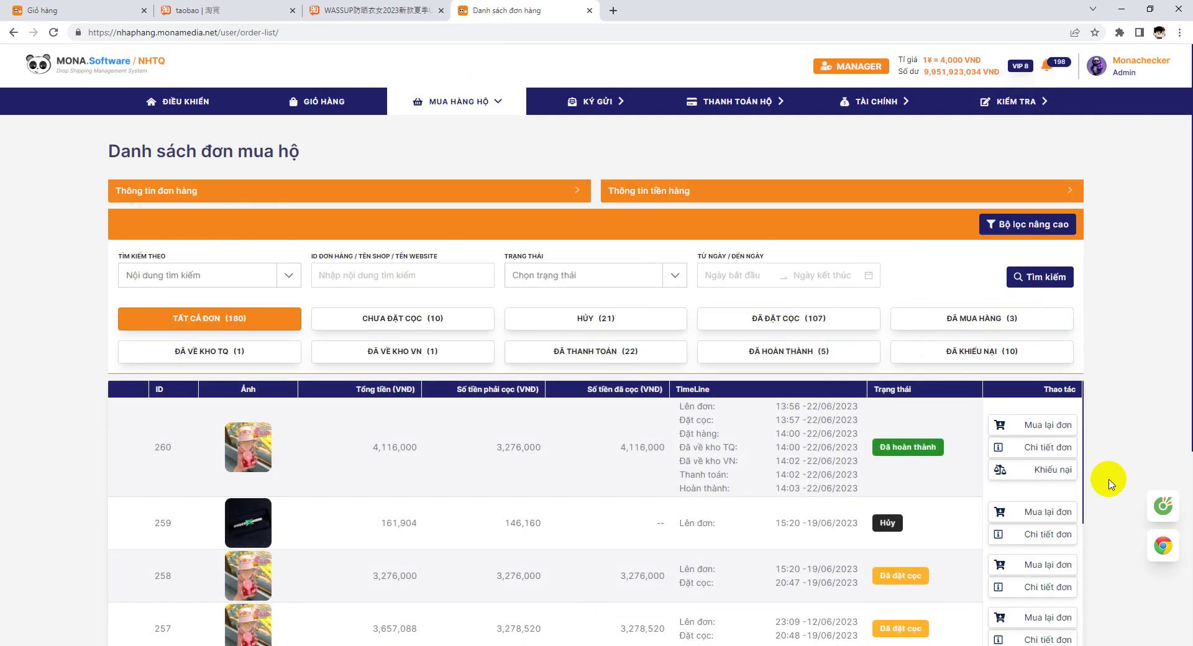
scroll(1056, 435, down, 1)
click(994, 407)
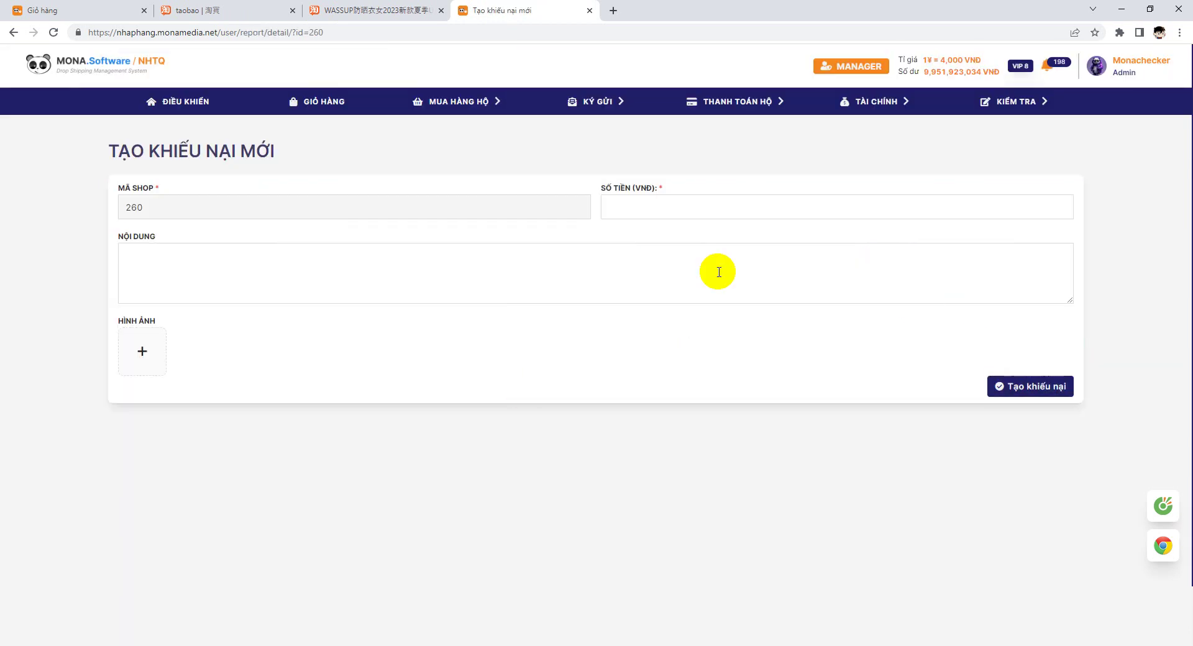
click(806, 219)
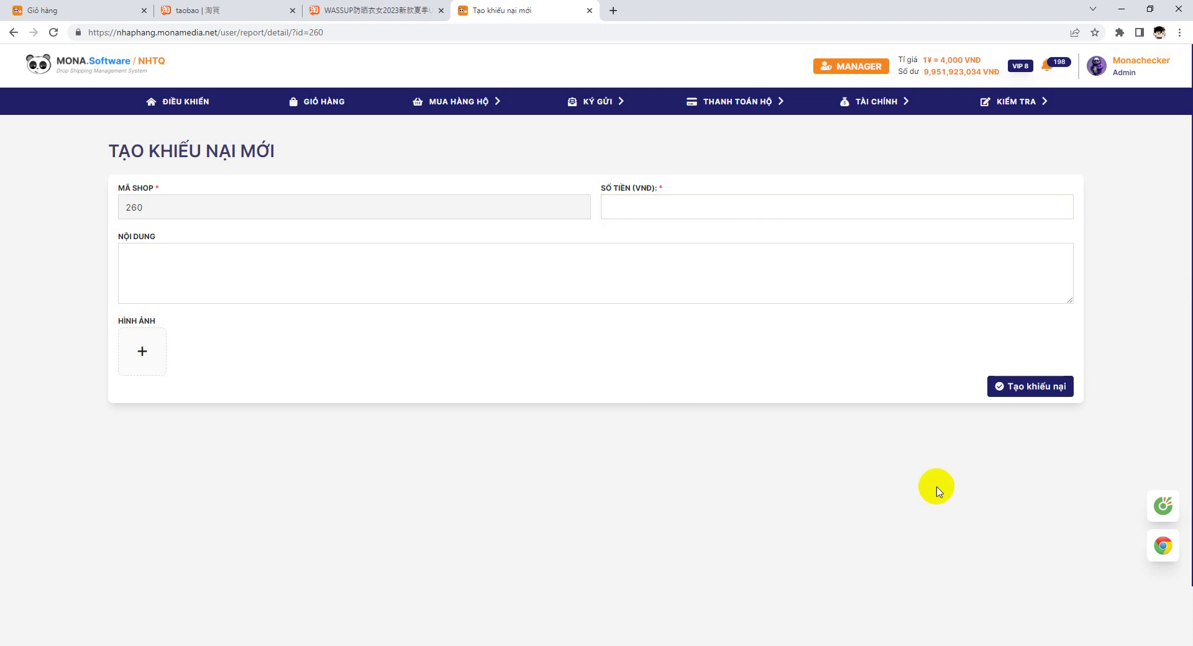
scroll(938, 488, down, 2)
scroll(941, 482, up, 2)
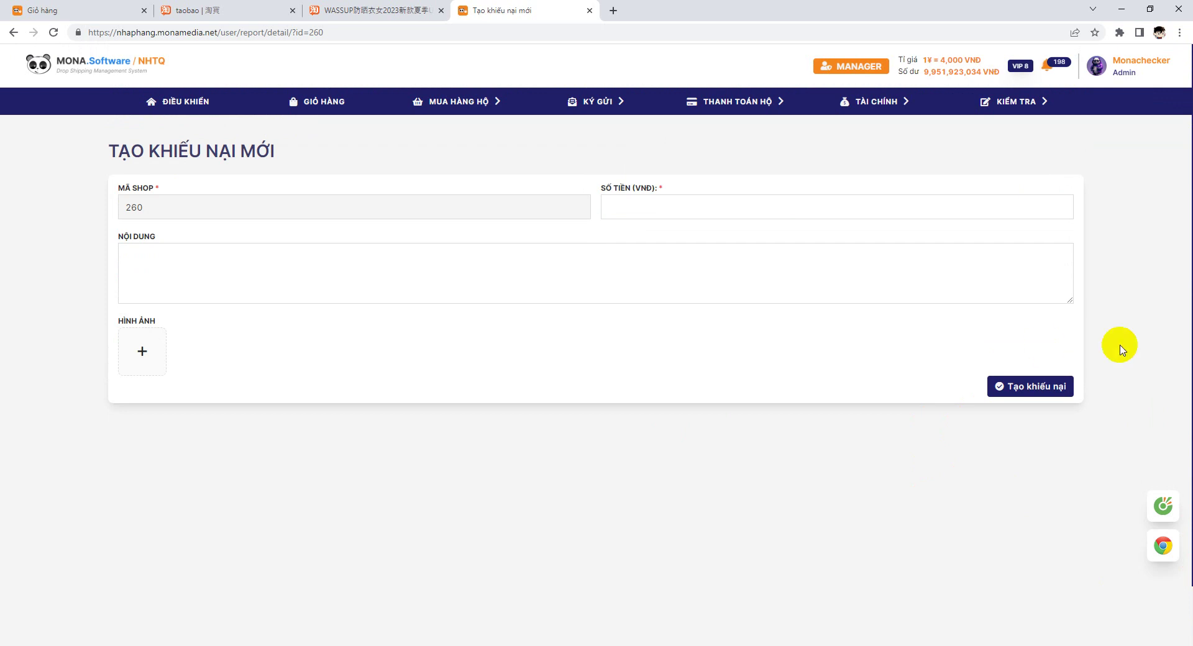
- Switch from the customer site to the manager area and view its dashboard
click(856, 65)
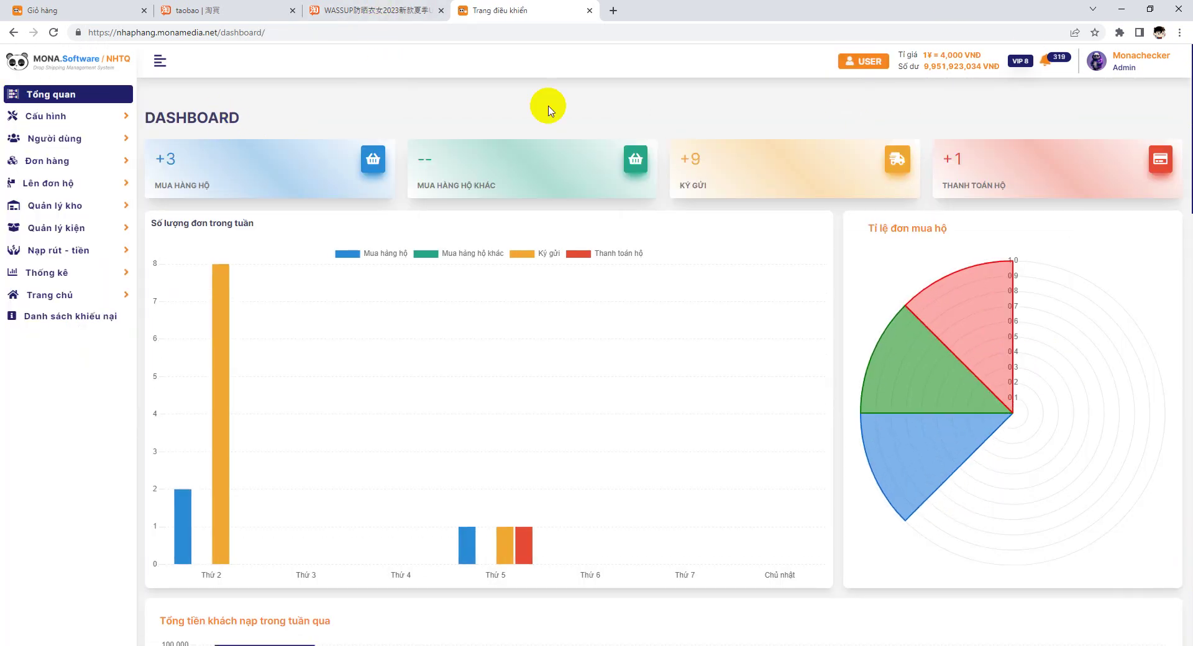
scroll(679, 240, down, 2)
scroll(620, 242, up, 2)
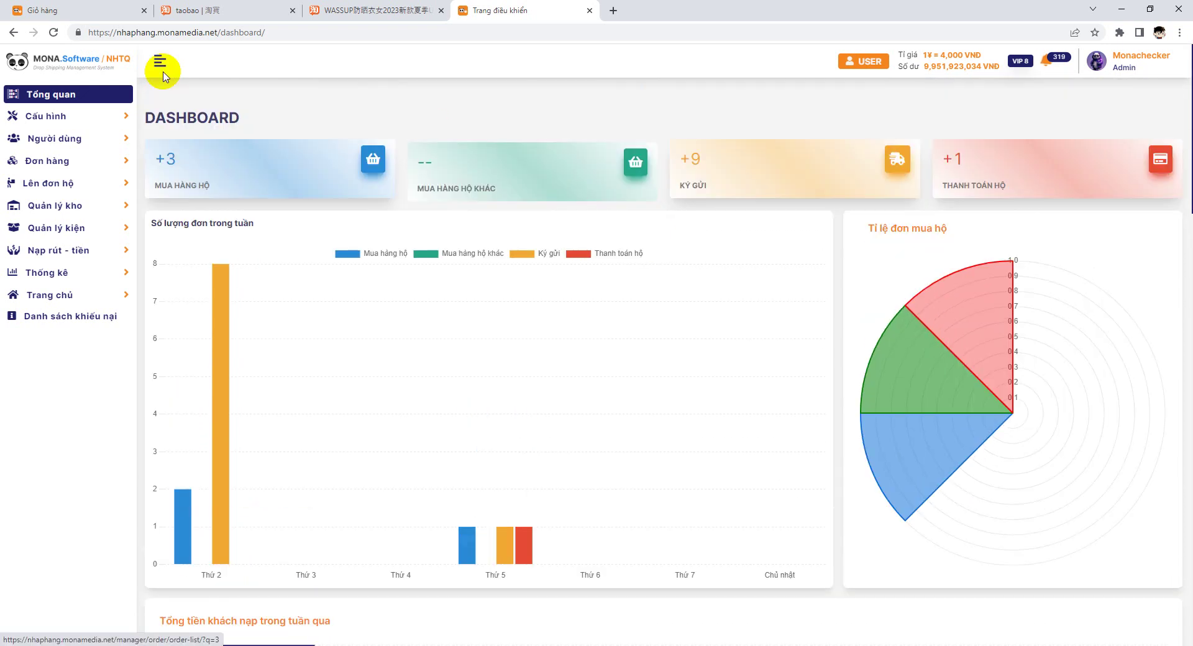
click(55, 117)
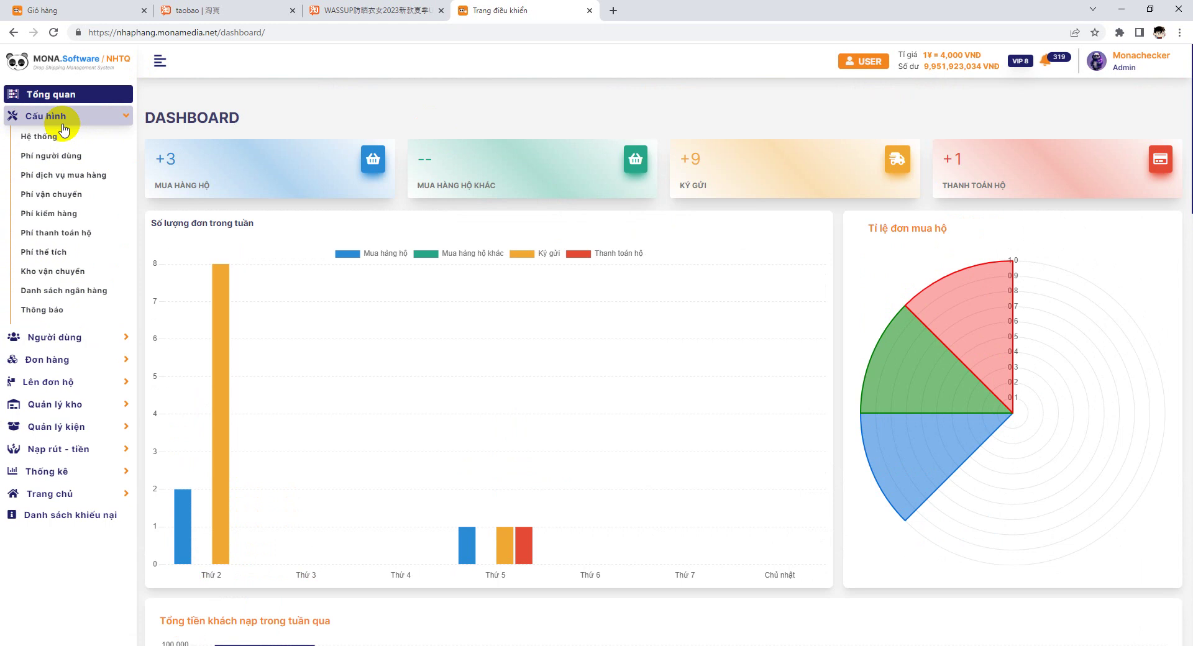
click(118, 116)
click(118, 117)
click(118, 116)
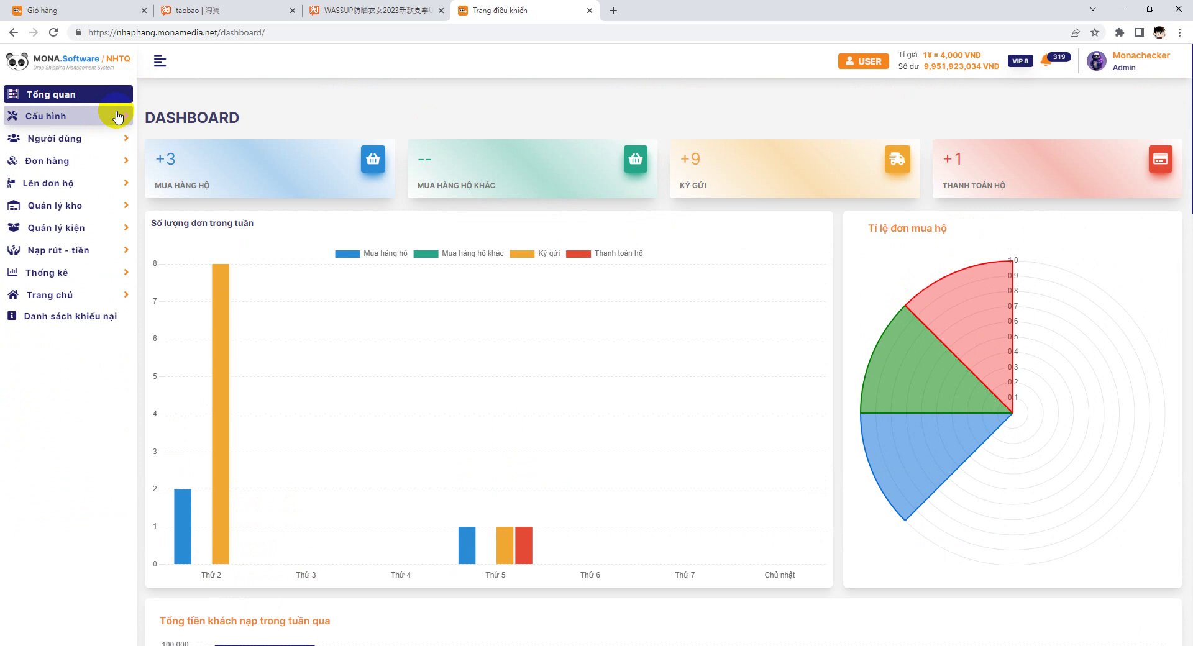
click(118, 116)
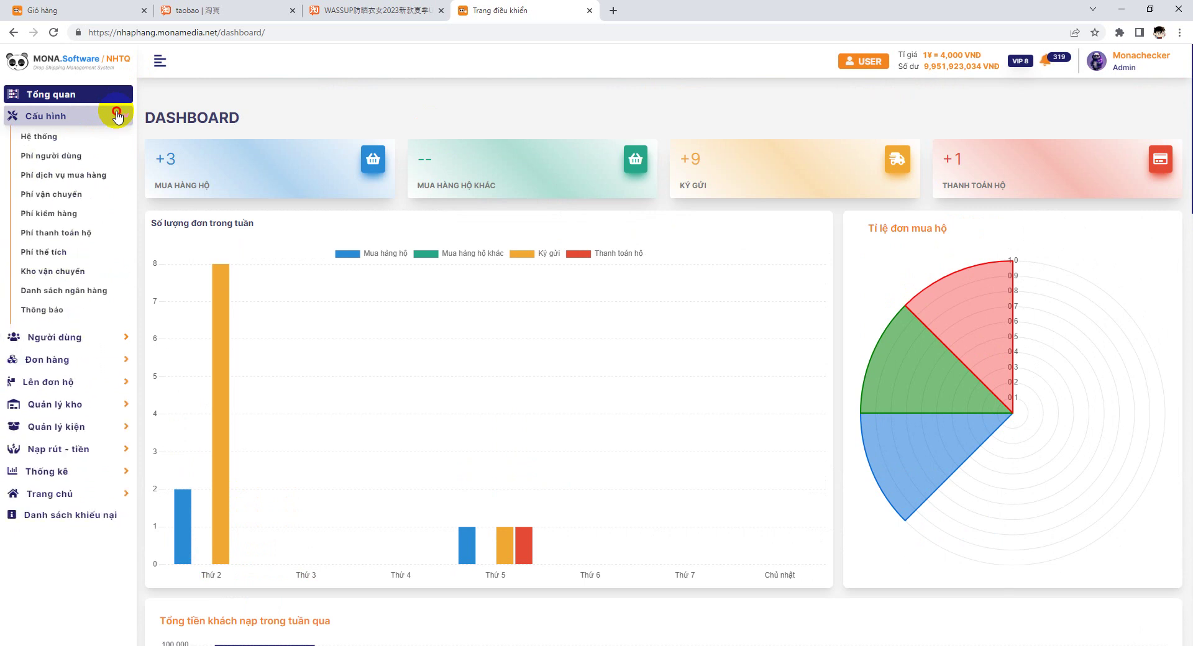
click(118, 116)
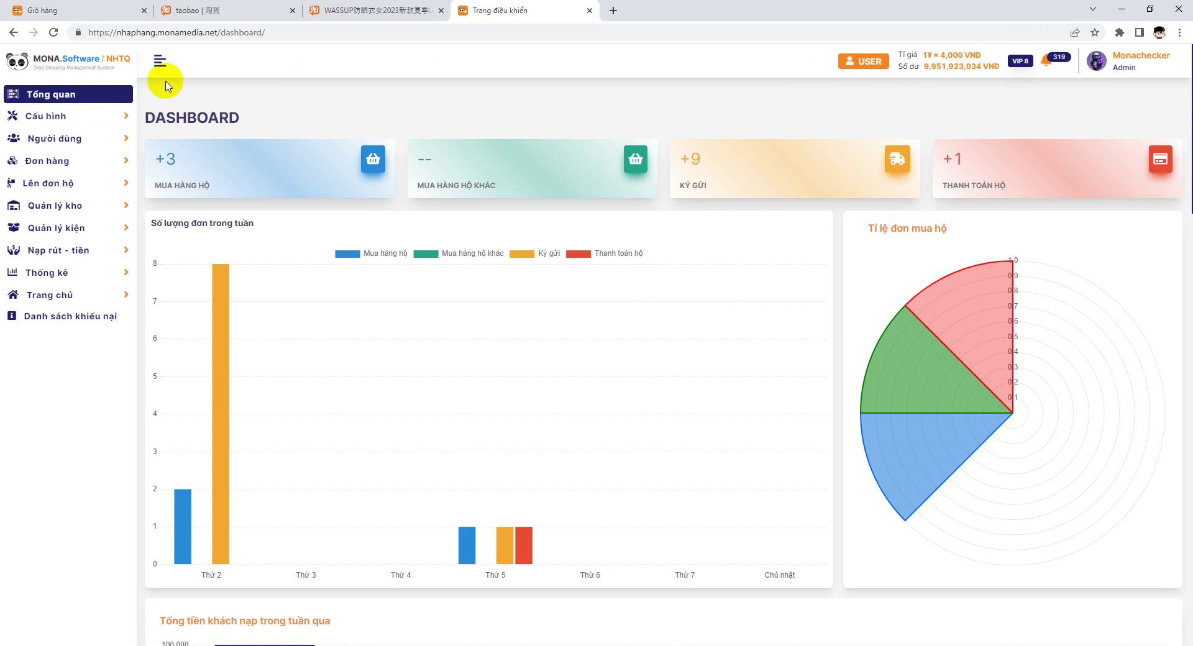
- Look over the dashboard's weekly customer deposit chart and open the Hệ thống configuration page
scroll(878, 261, down, 8)
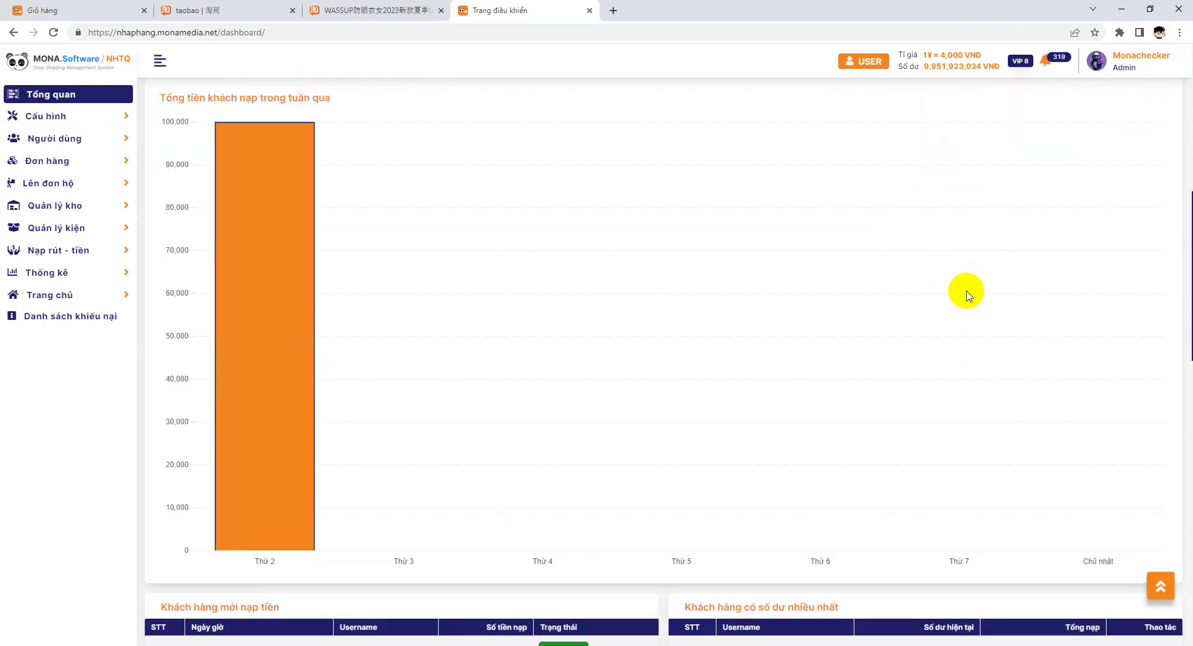
scroll(964, 290, up, 8)
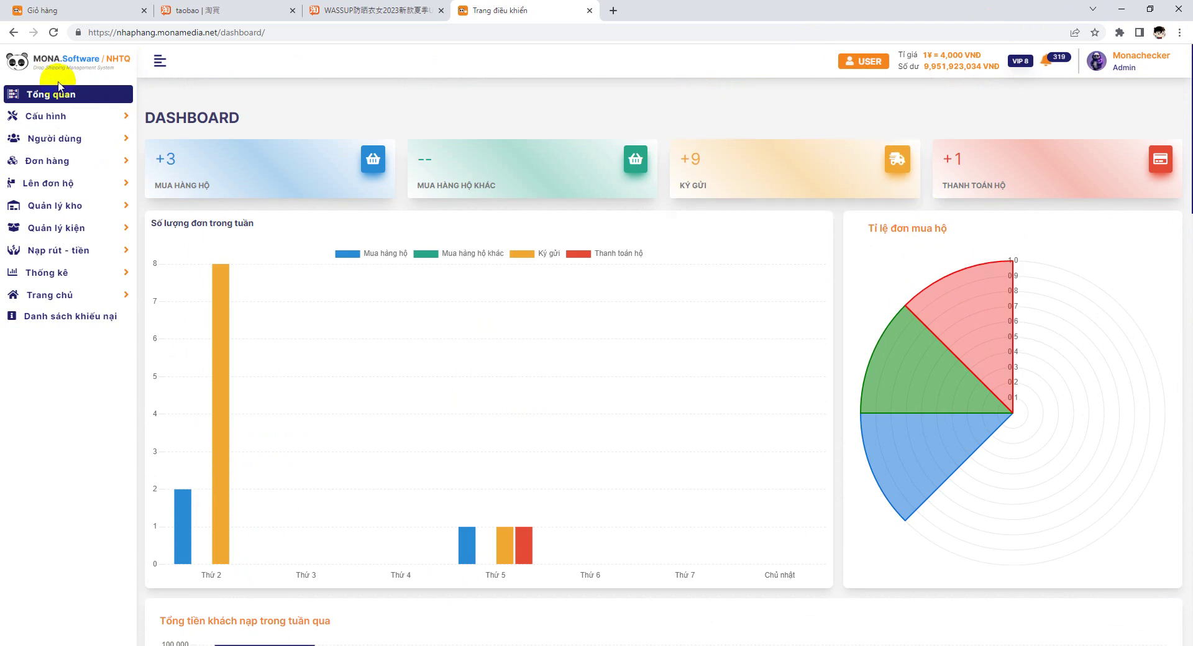
click(97, 124)
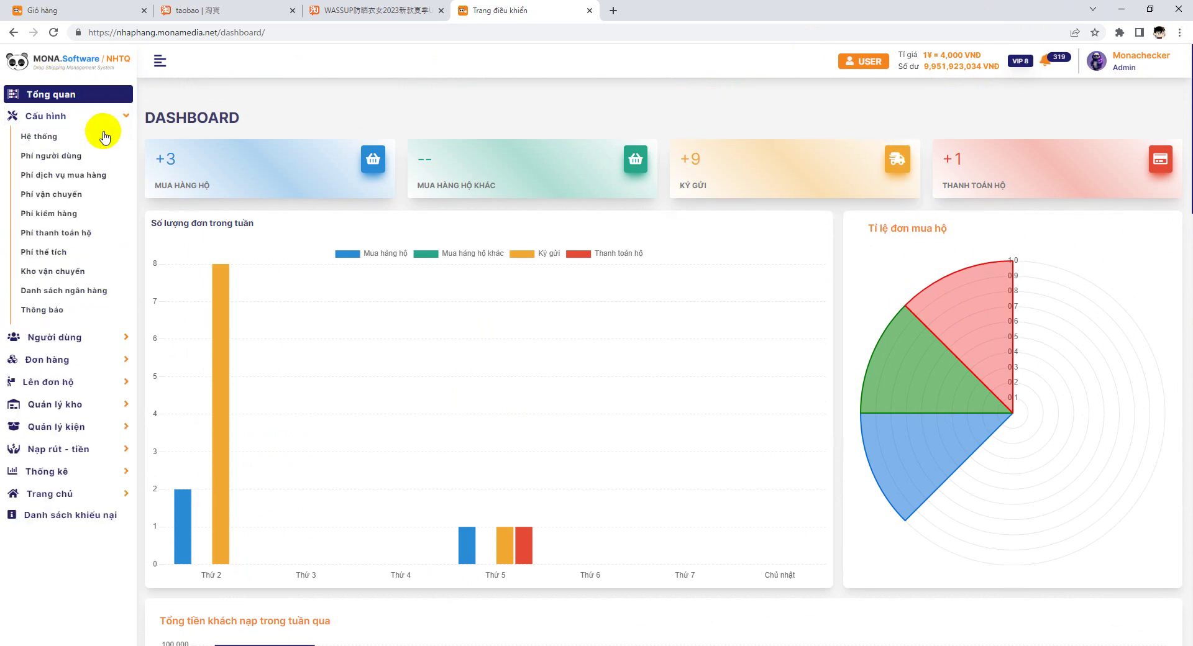
click(97, 135)
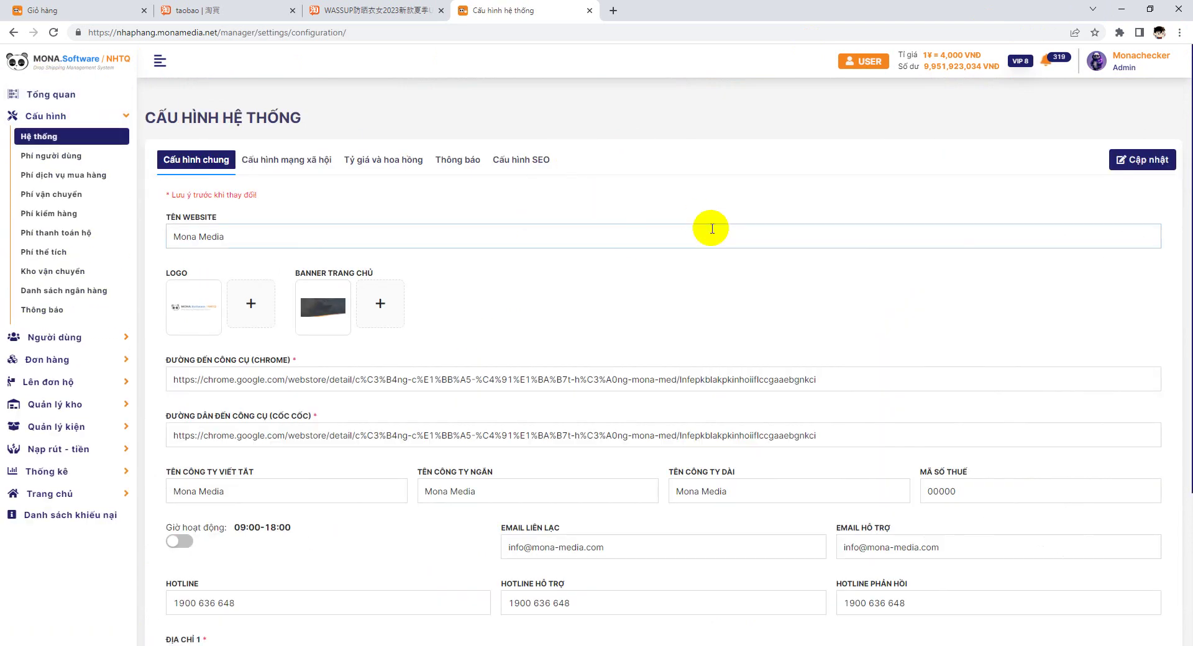
- Look over the social network settings and the Phí người dùng and Phí dịch vụ mua hàng fee tables
click(731, 238)
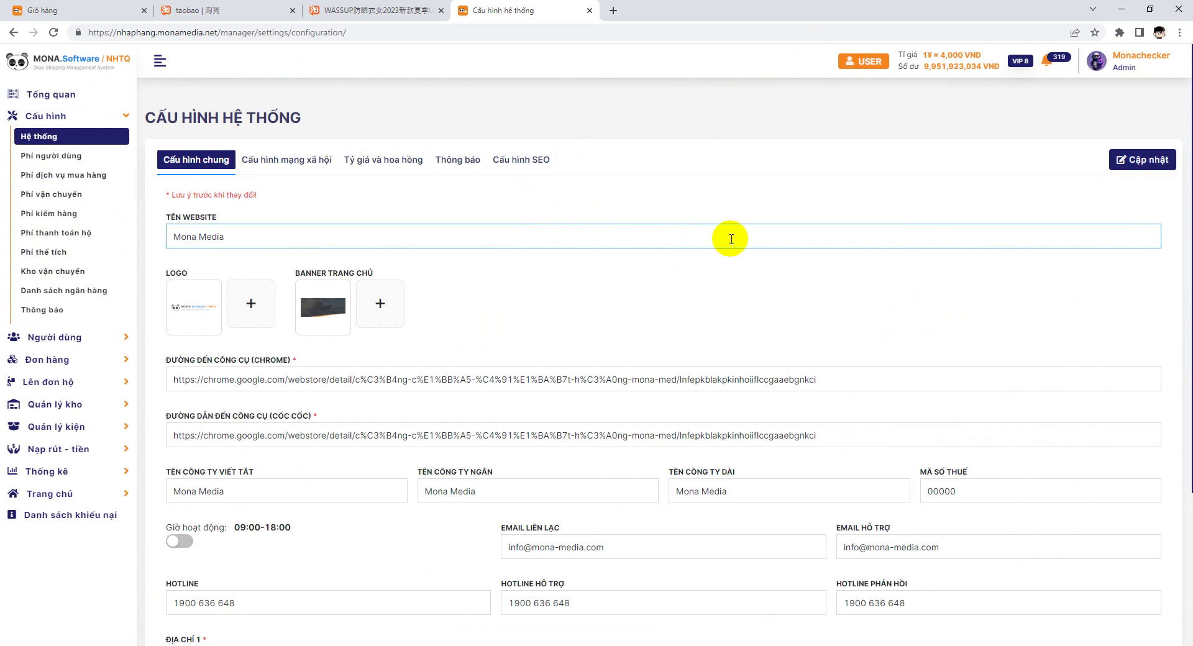
click(301, 164)
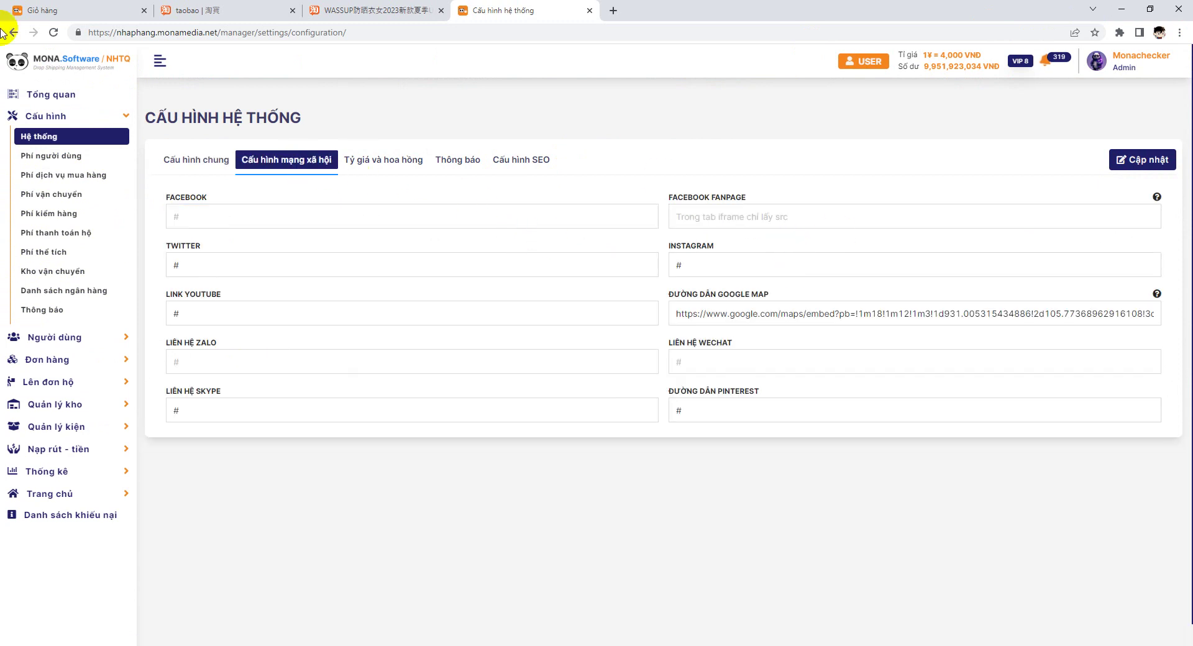
click(50, 155)
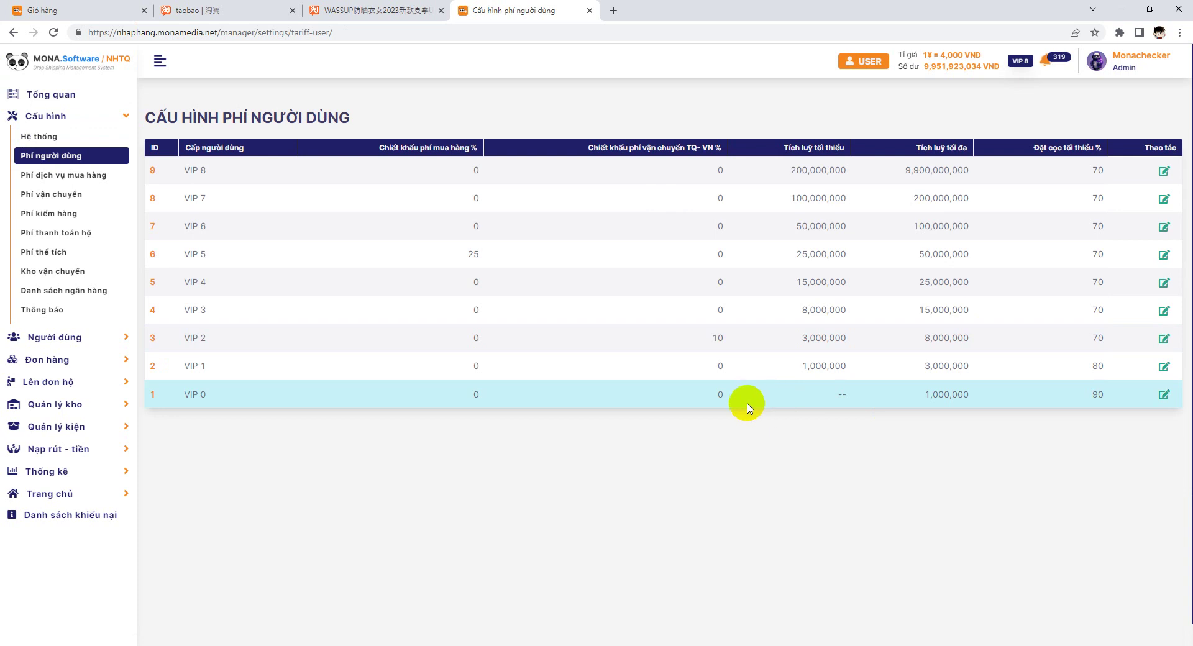
click(94, 180)
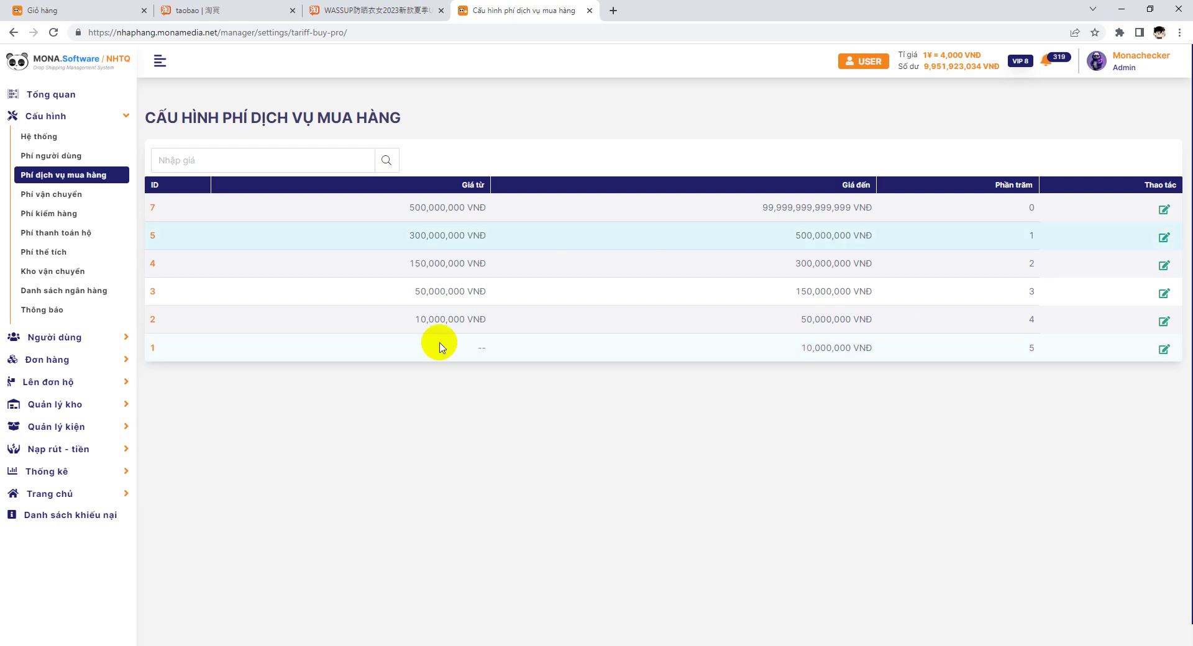
- On the Phí vận chuyển page, view the update form for the first Bằng Tường to Hồ Chí Minh consignment fee and close it without saving
click(86, 195)
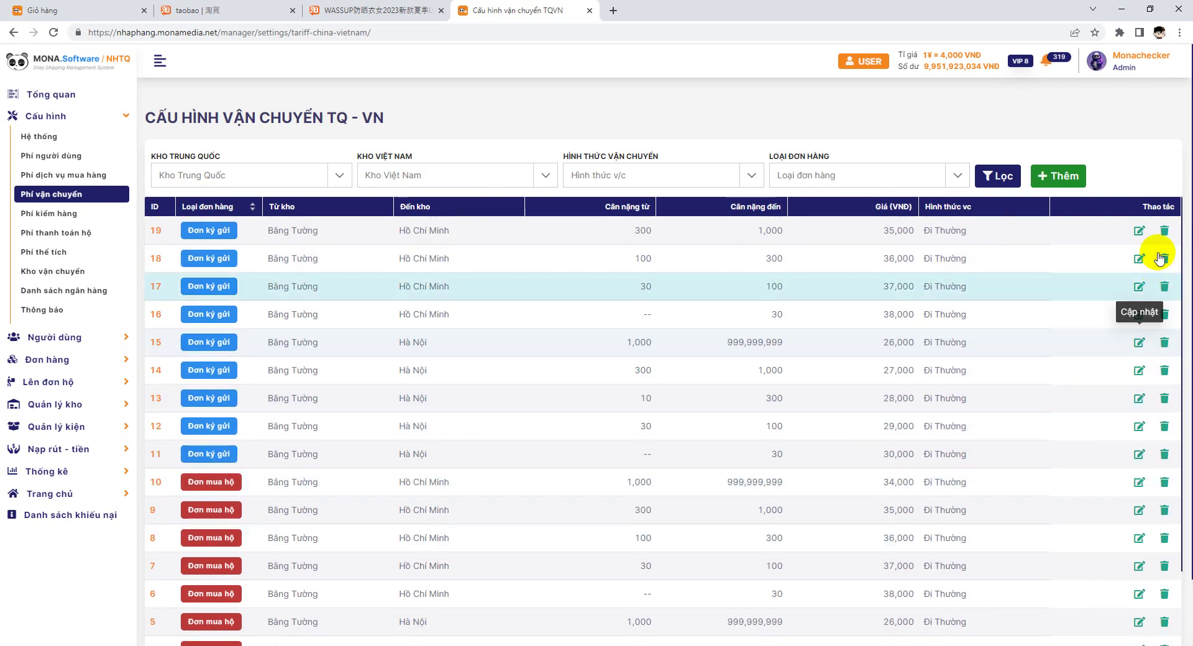
click(1139, 231)
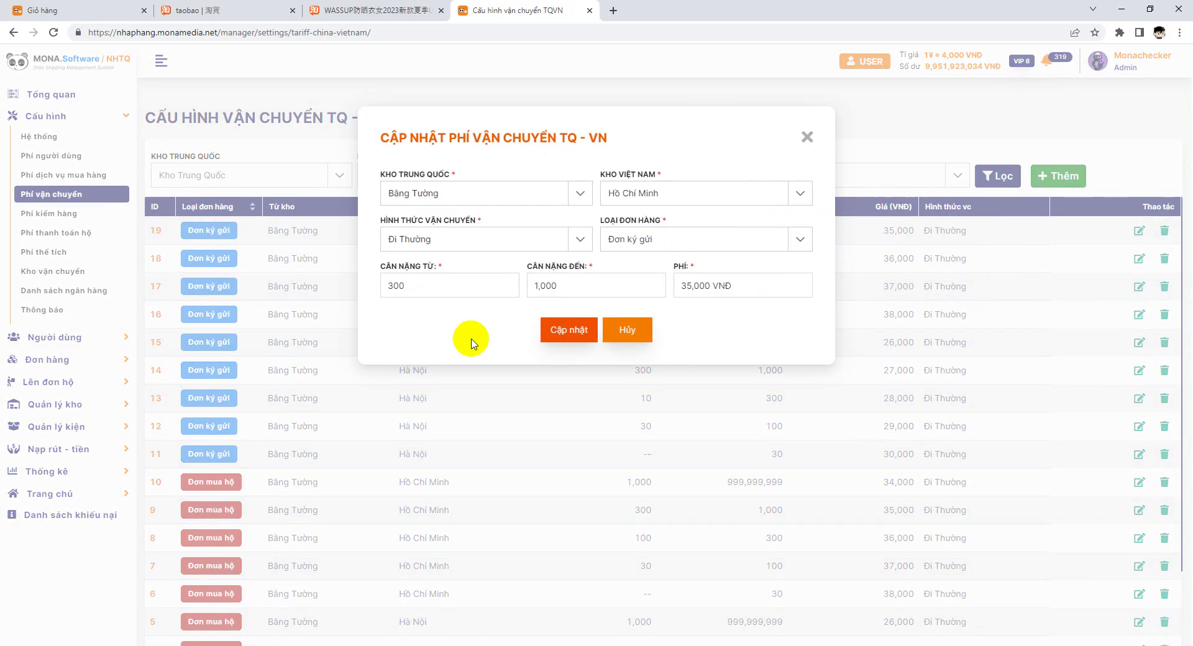
click(624, 331)
- View the remaining configuration pages from Phí kiểm hàng through Danh sách ngân hàng in order
click(51, 213)
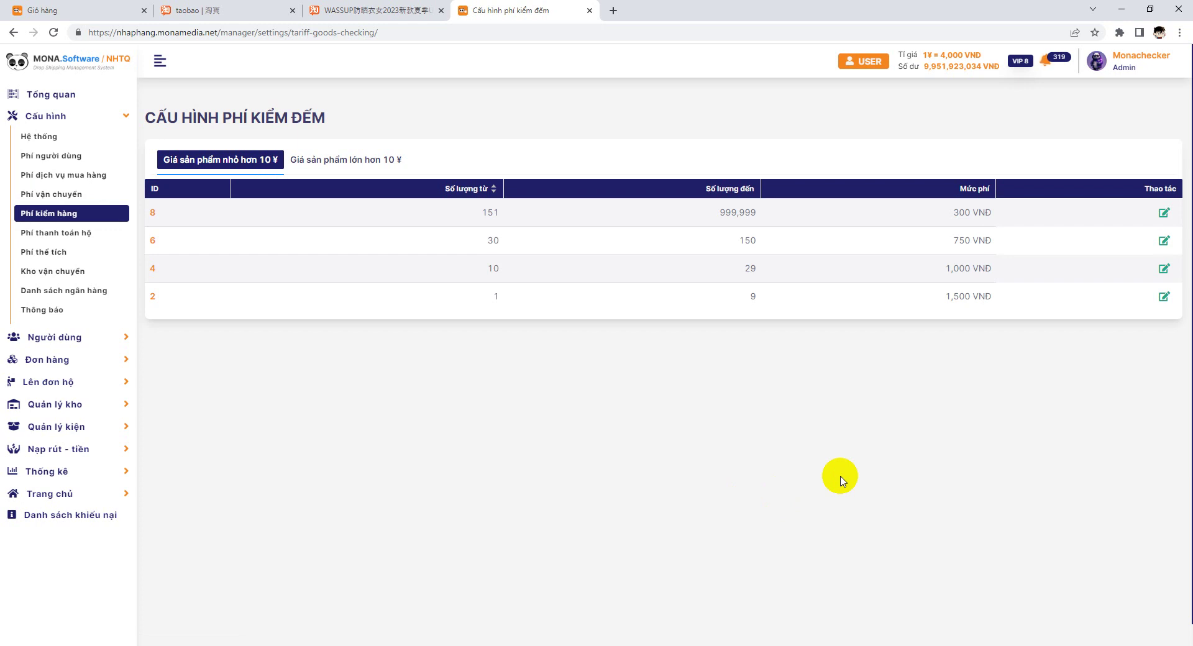
click(74, 246)
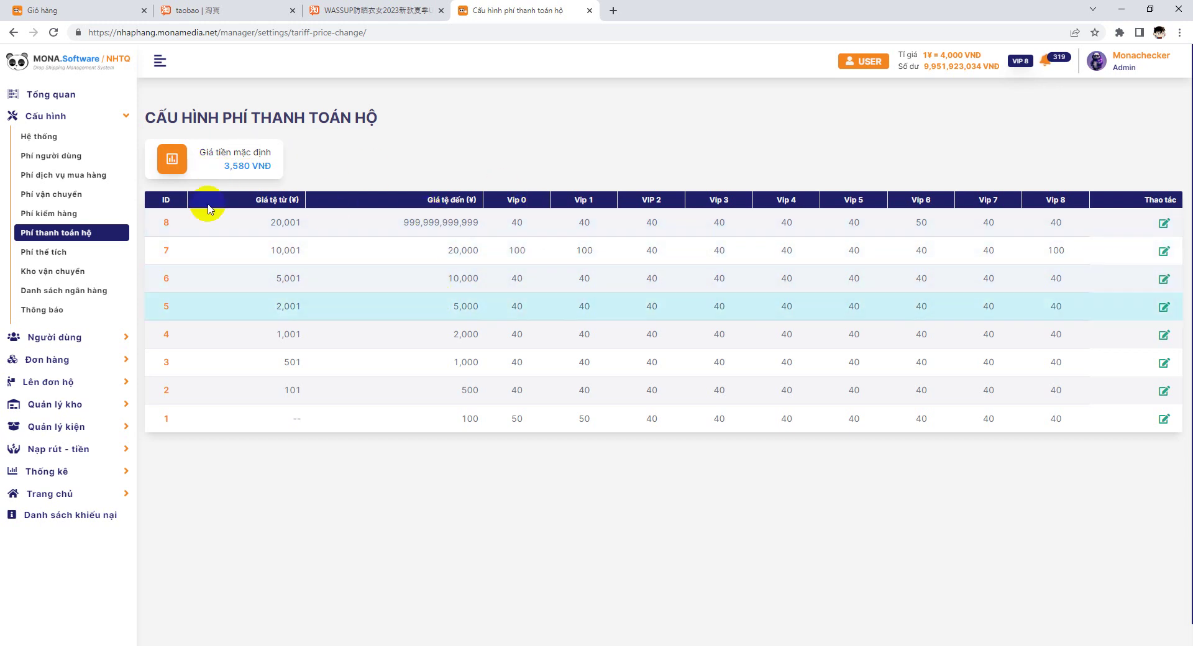
click(81, 255)
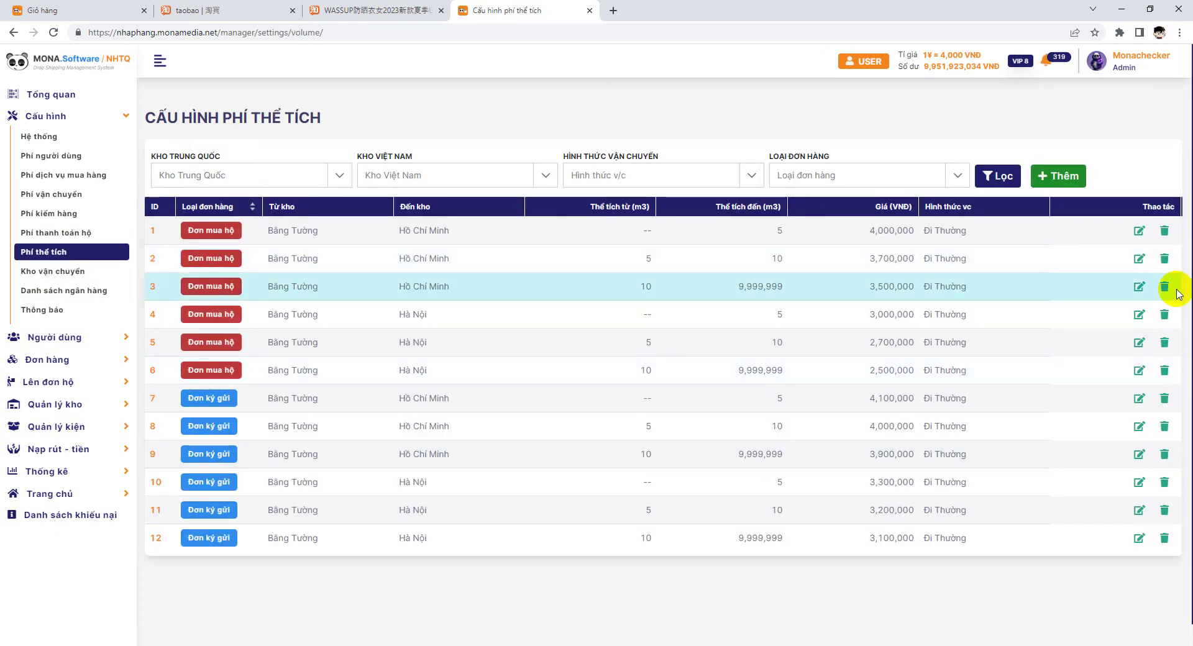
click(87, 269)
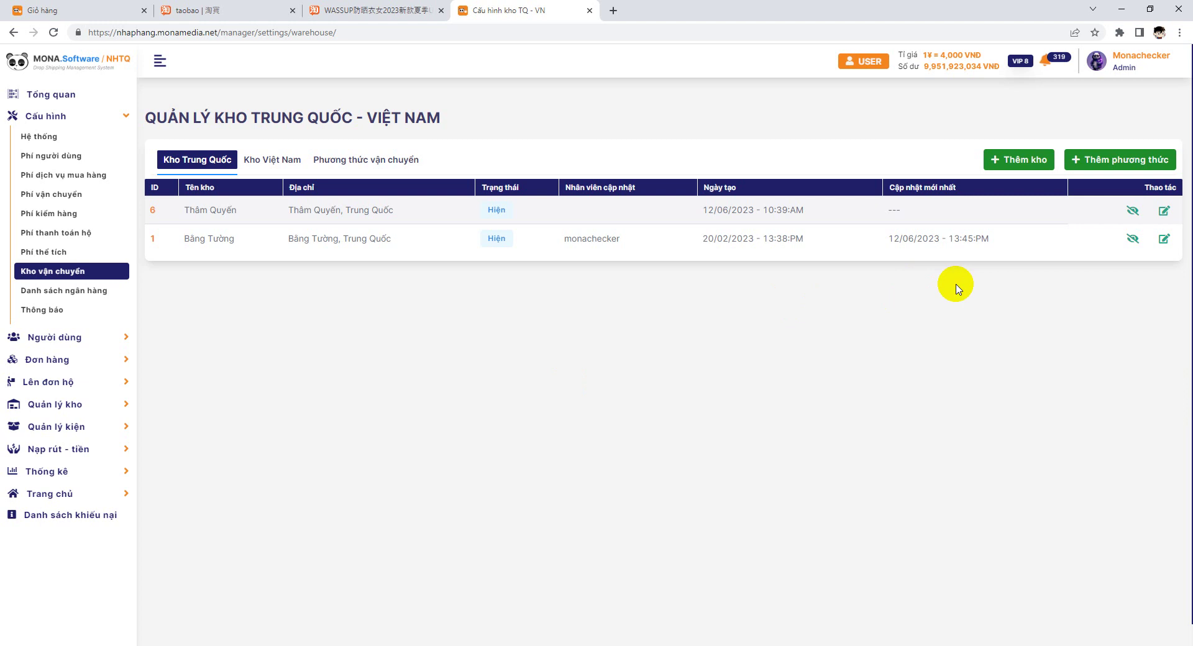
click(104, 293)
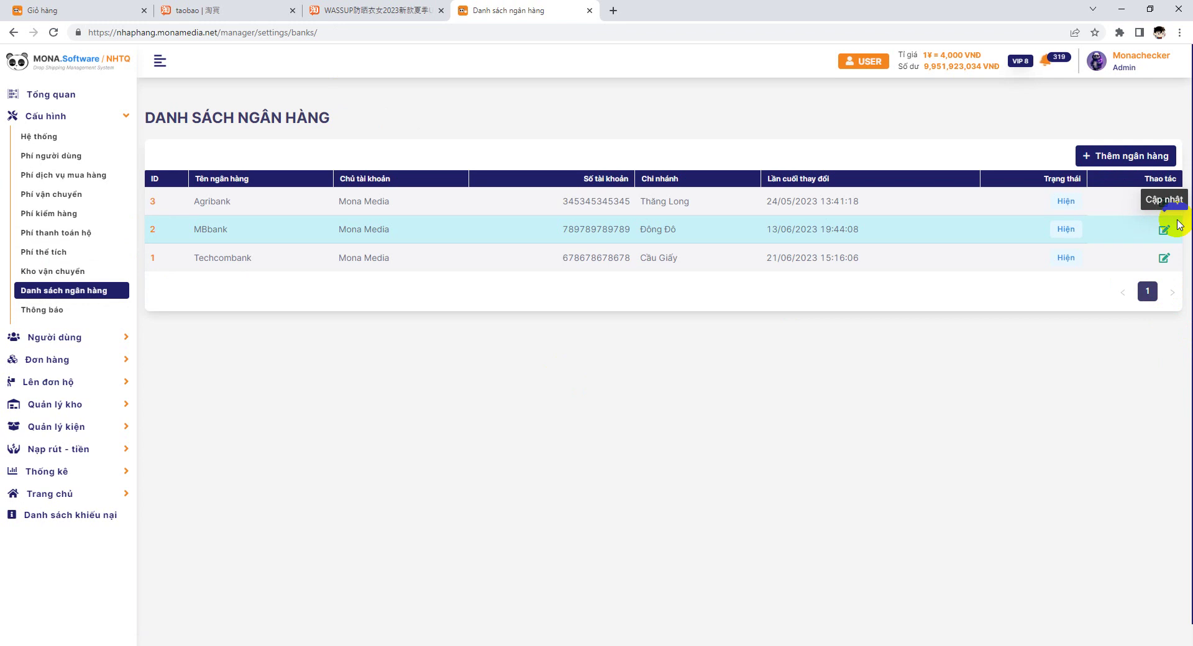
- Look through the Người dùng section's admin, employee, customer and contact lists
click(77, 335)
scroll(116, 331, down, 1)
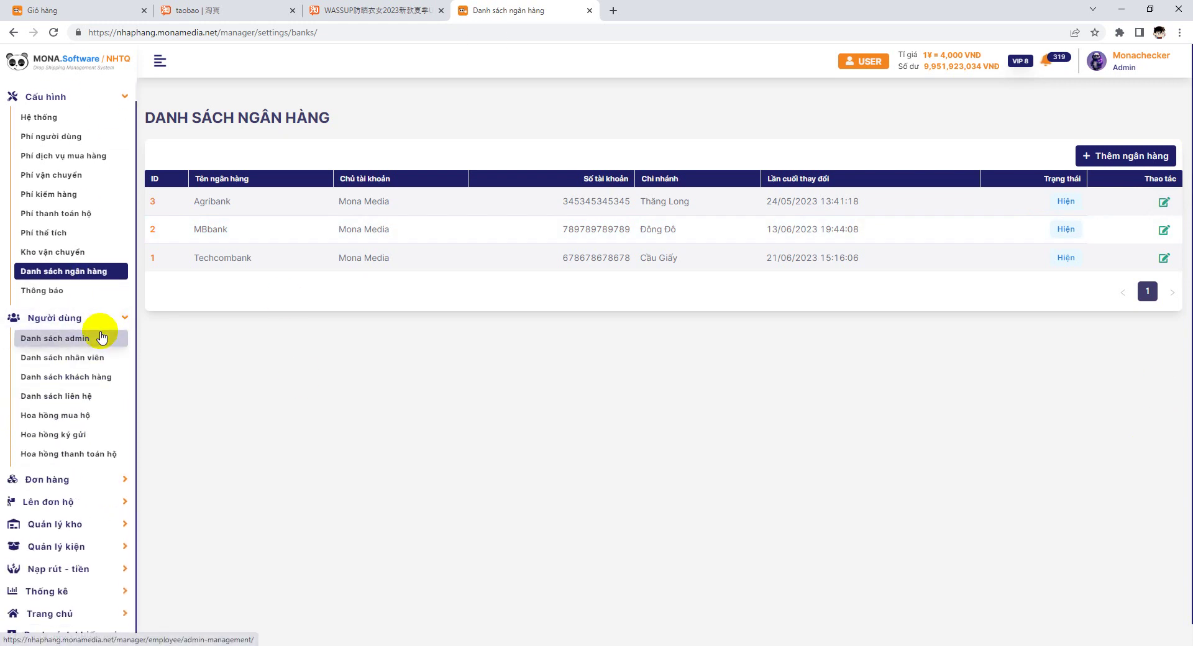
click(101, 336)
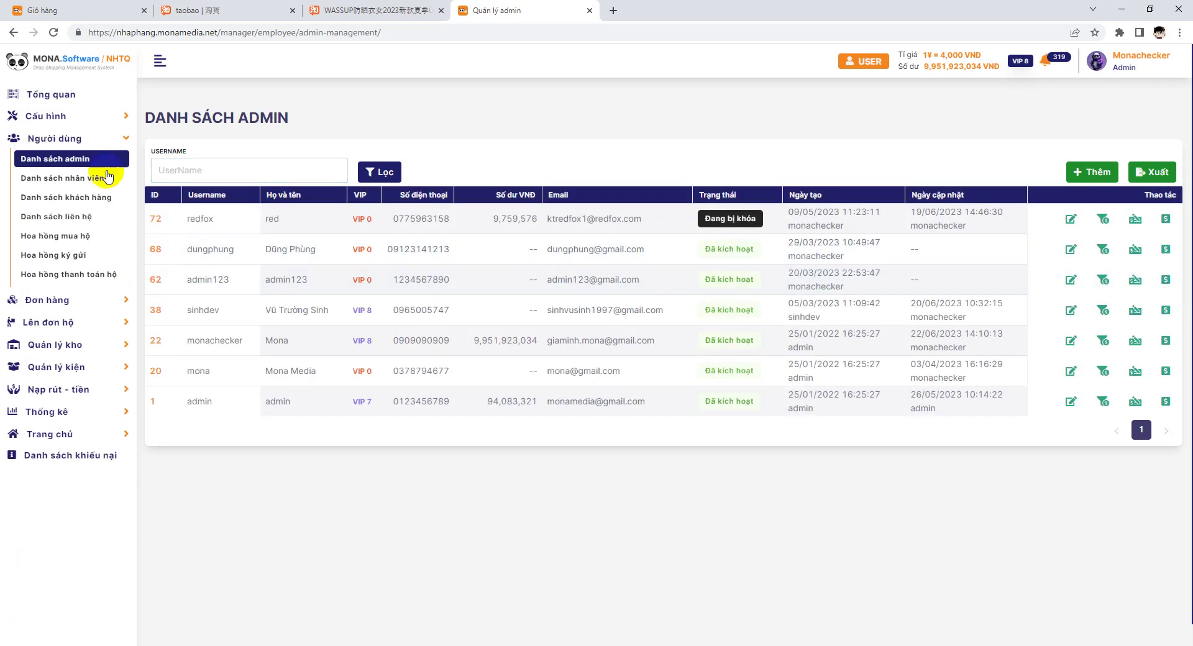
click(59, 180)
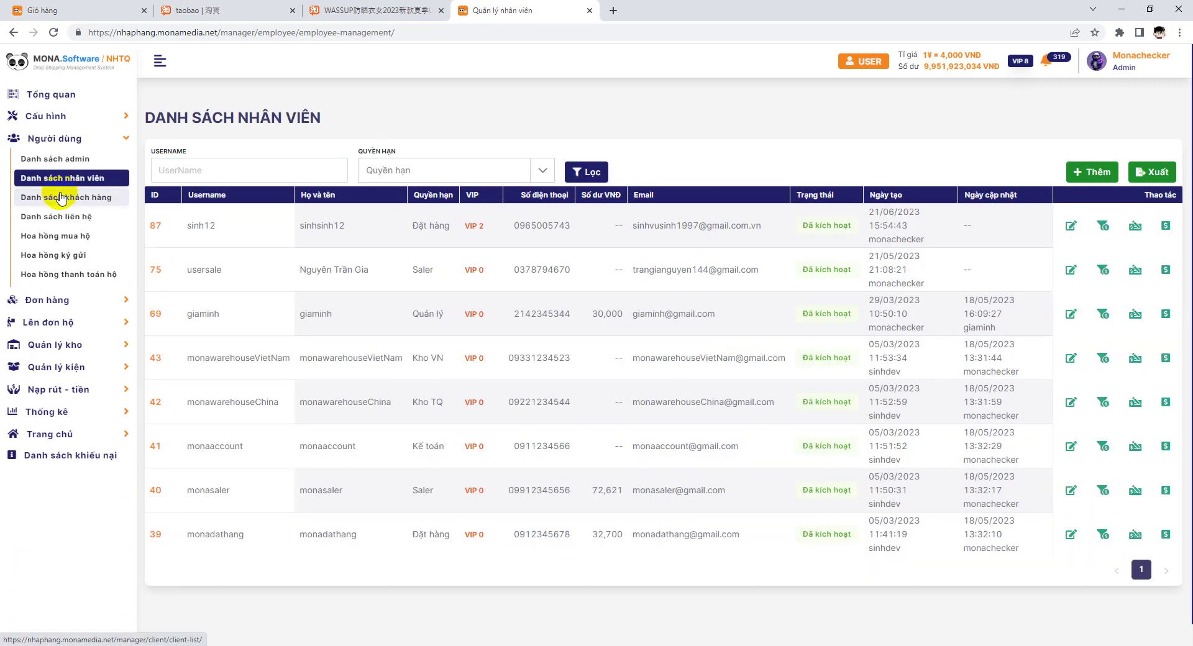
click(62, 199)
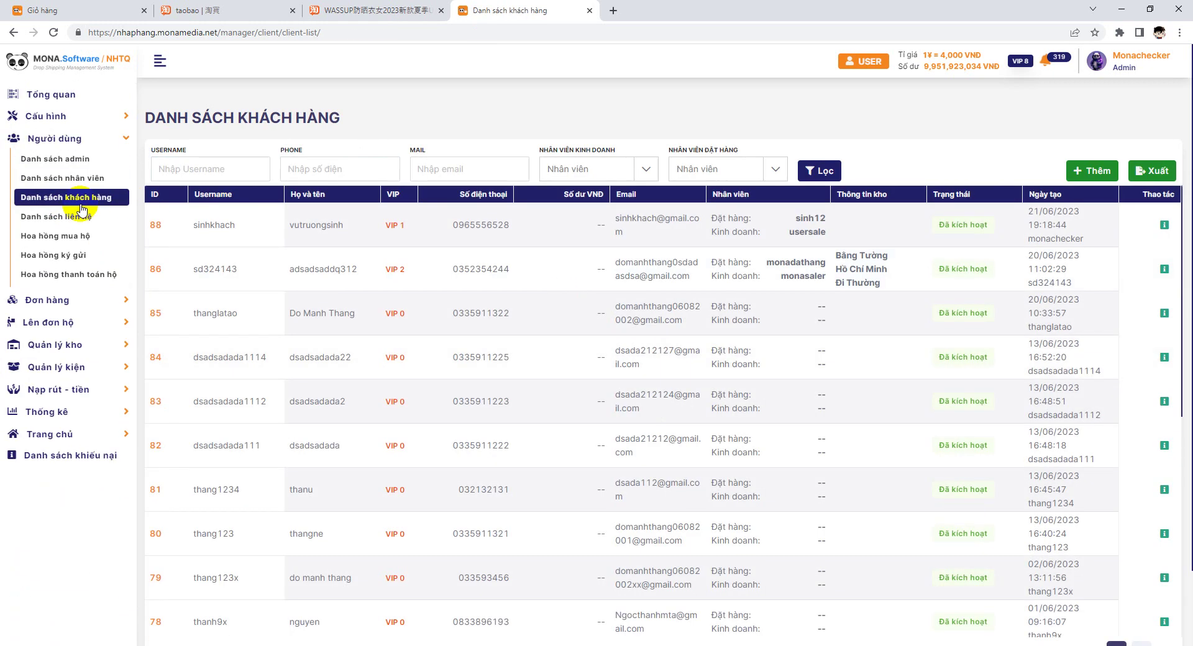
click(52, 218)
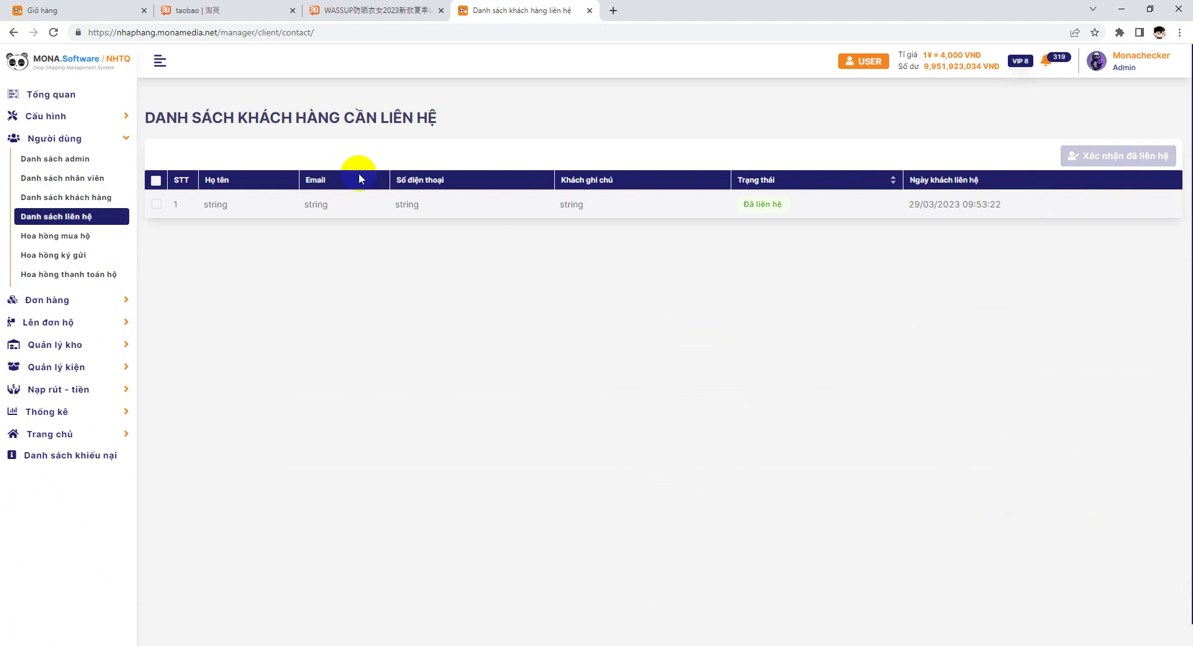
- View the commission pages for purchase orders, consignment orders and payment-on-behalf orders
click(47, 236)
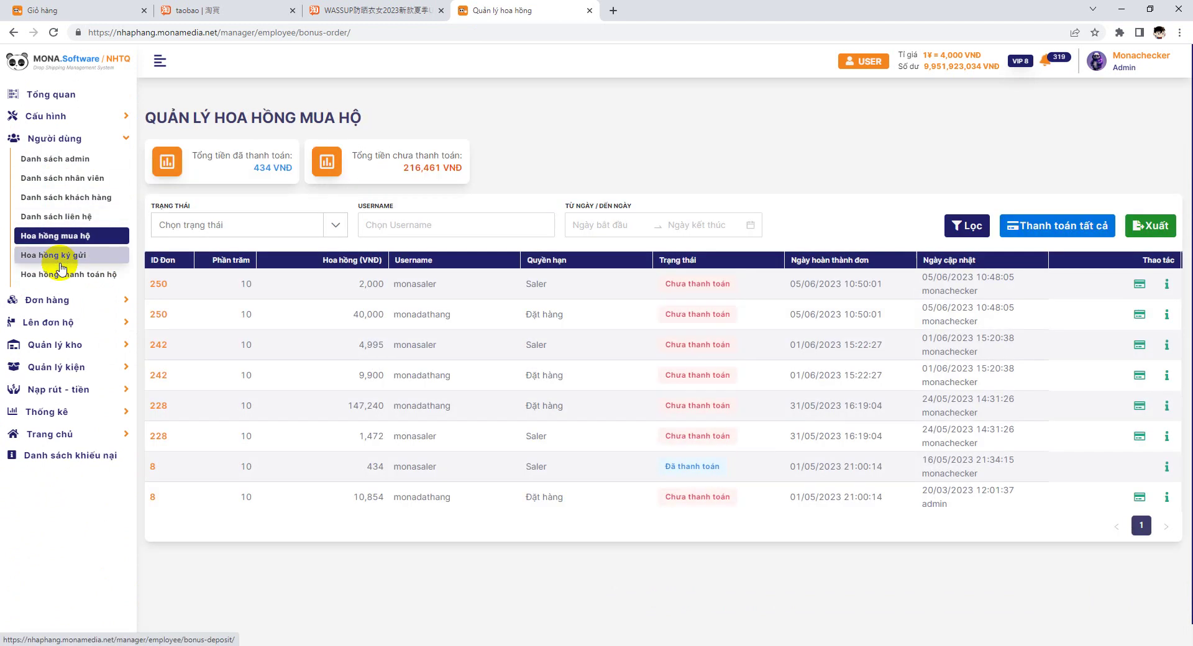
click(60, 264)
click(65, 277)
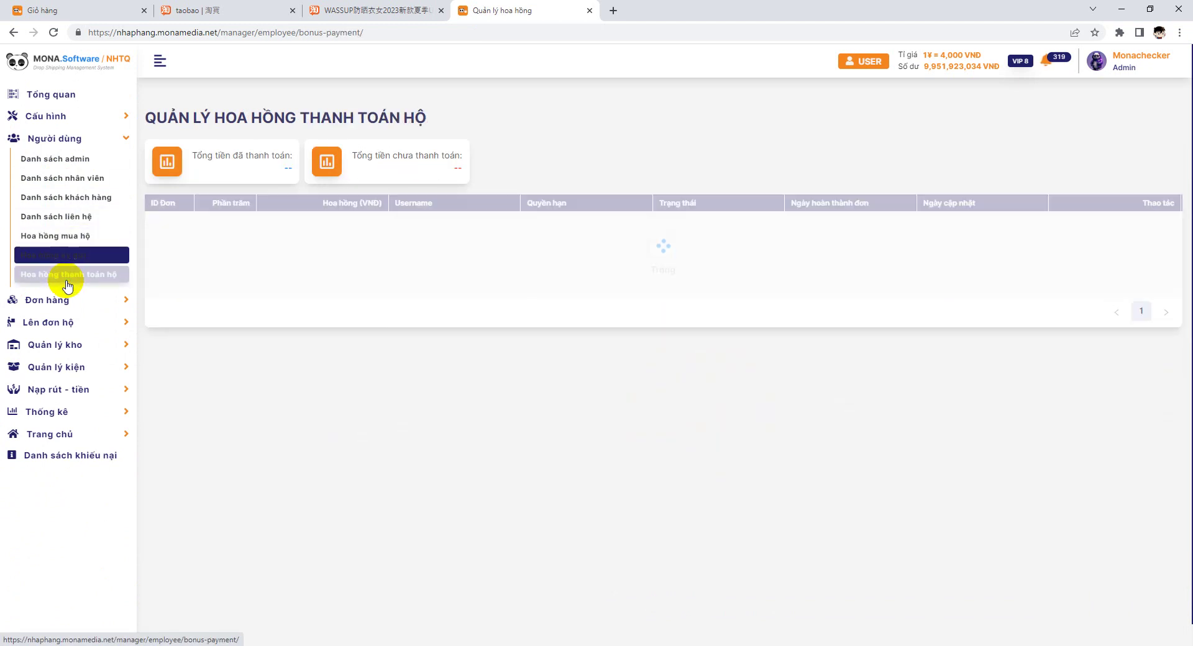
- Look through the Đơn mua hộ, Đơn mua hộ khác and Đơn thanh toán hộ order lists
click(108, 304)
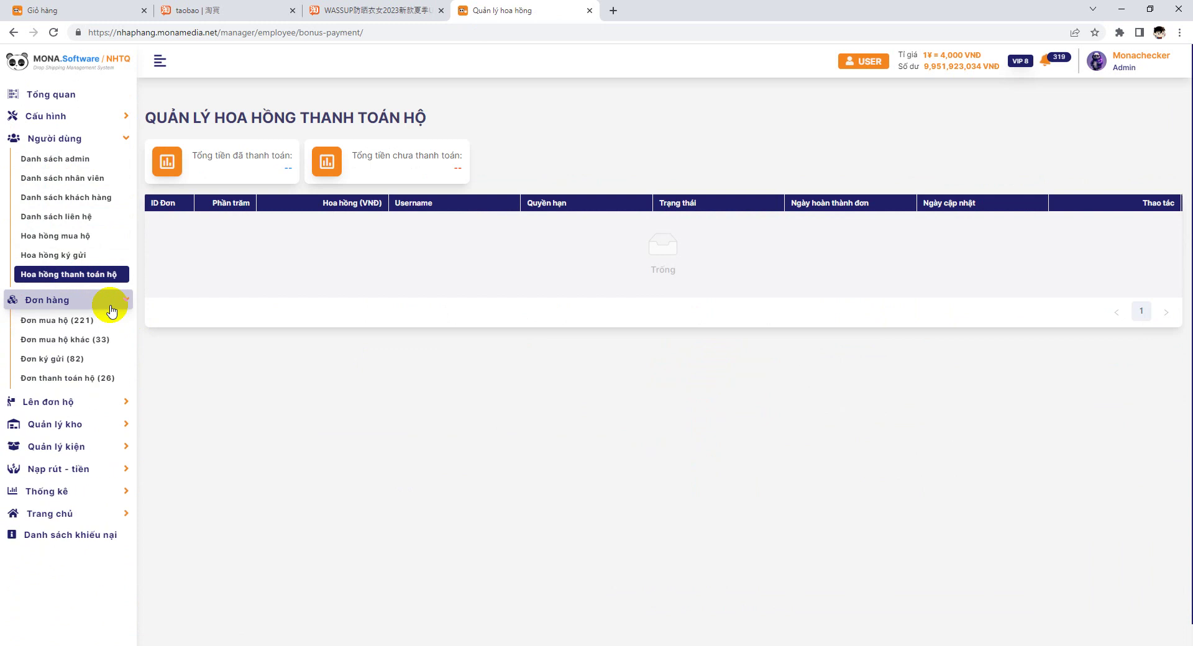
click(88, 320)
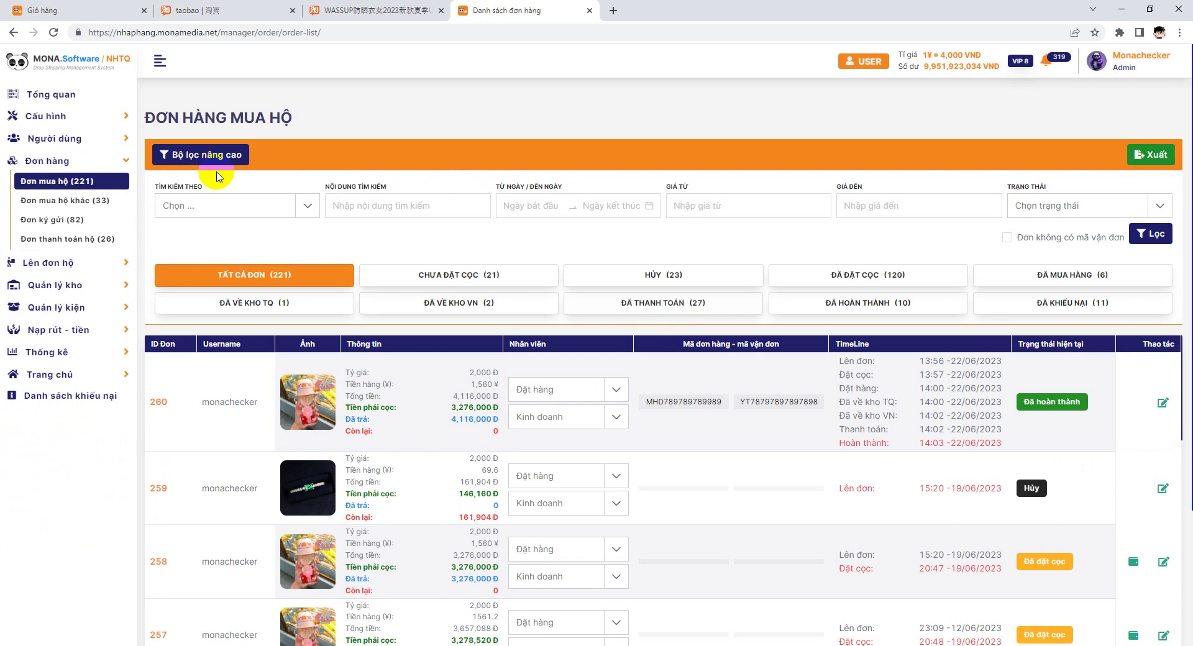
click(72, 201)
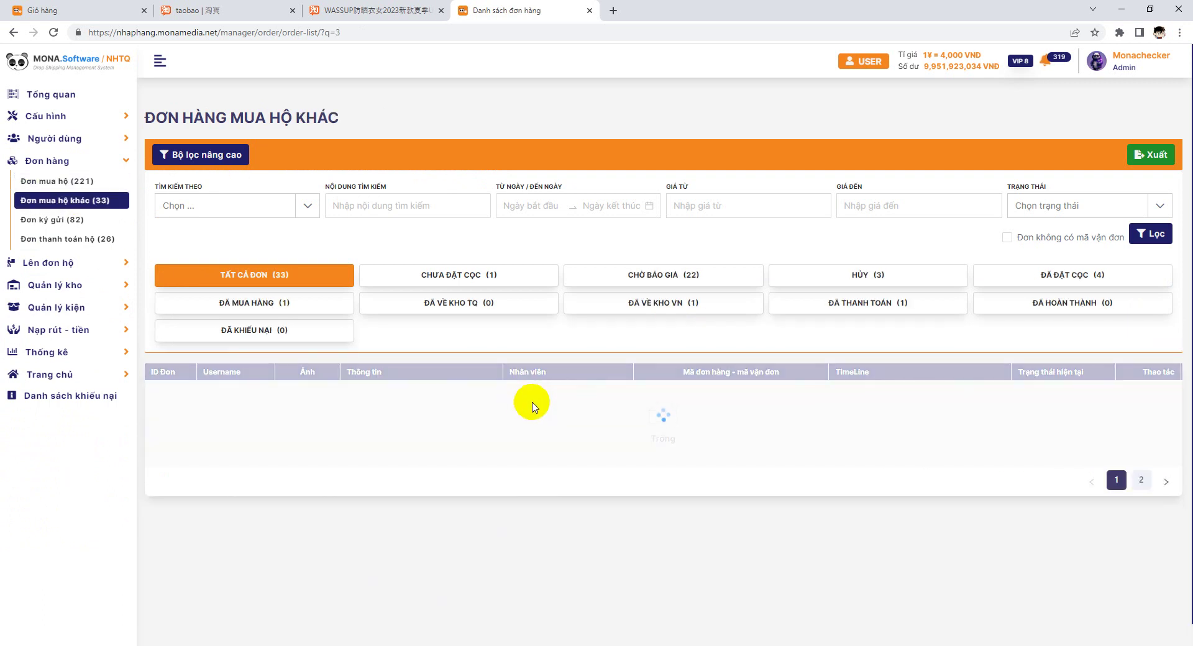
click(97, 239)
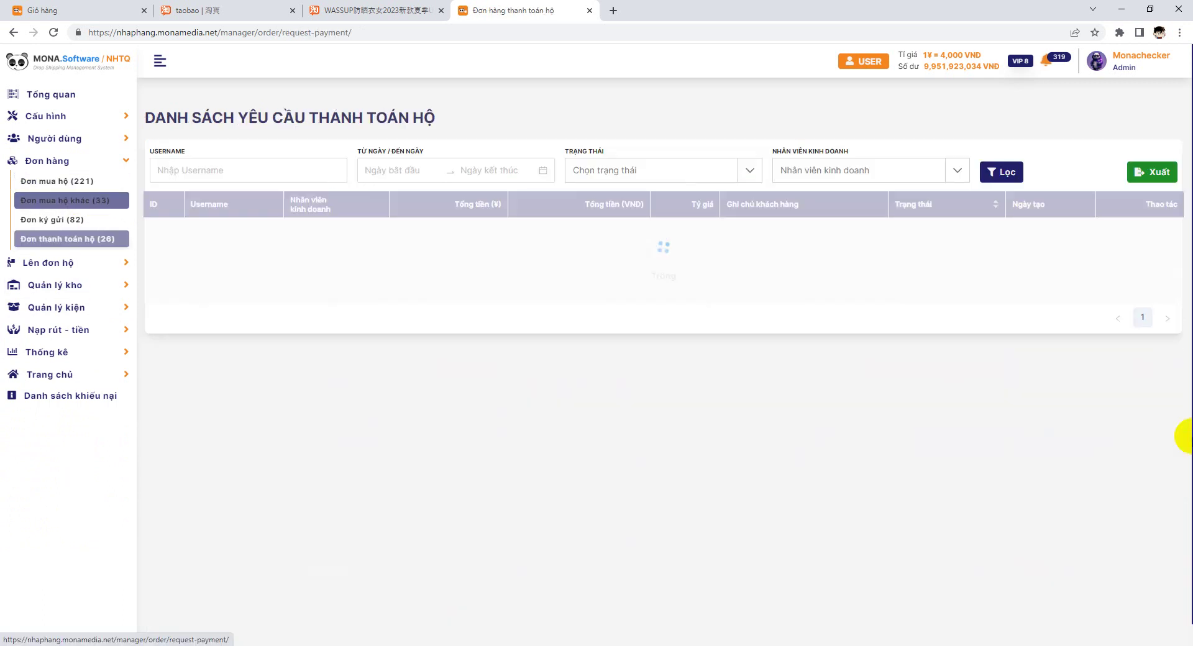
scroll(745, 407, down, 3)
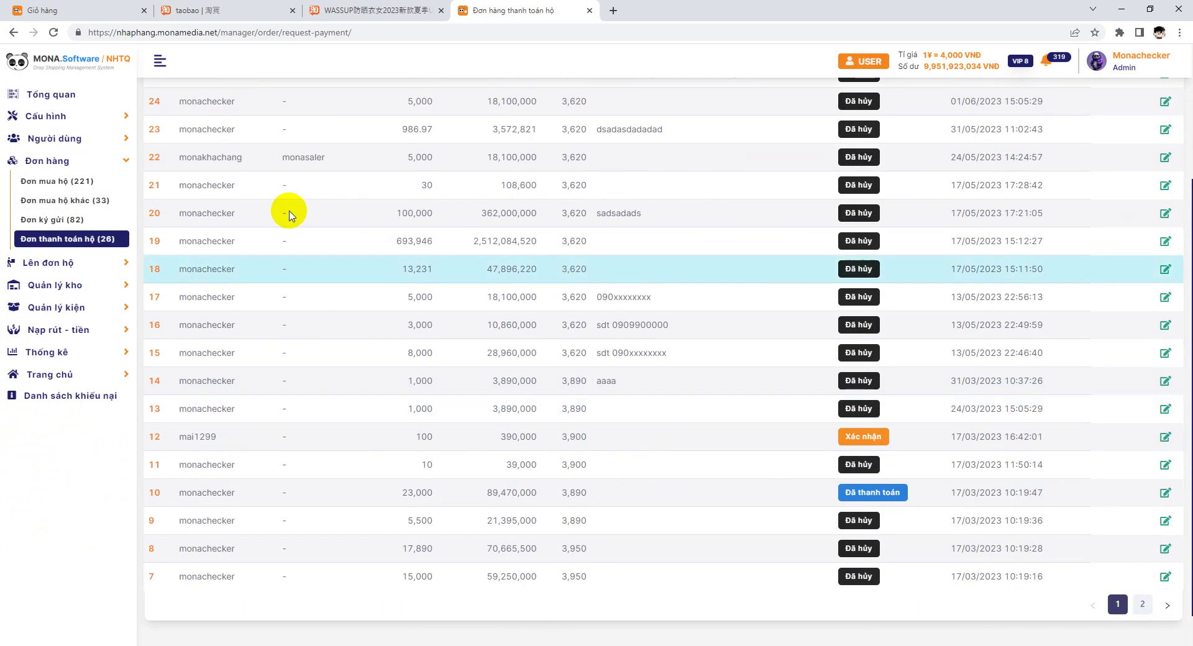
- Examine the Tạo đơn ký gửi and Tạo đơn mua hộ khác forms for creating orders on a customer's behalf
click(28, 262)
click(67, 300)
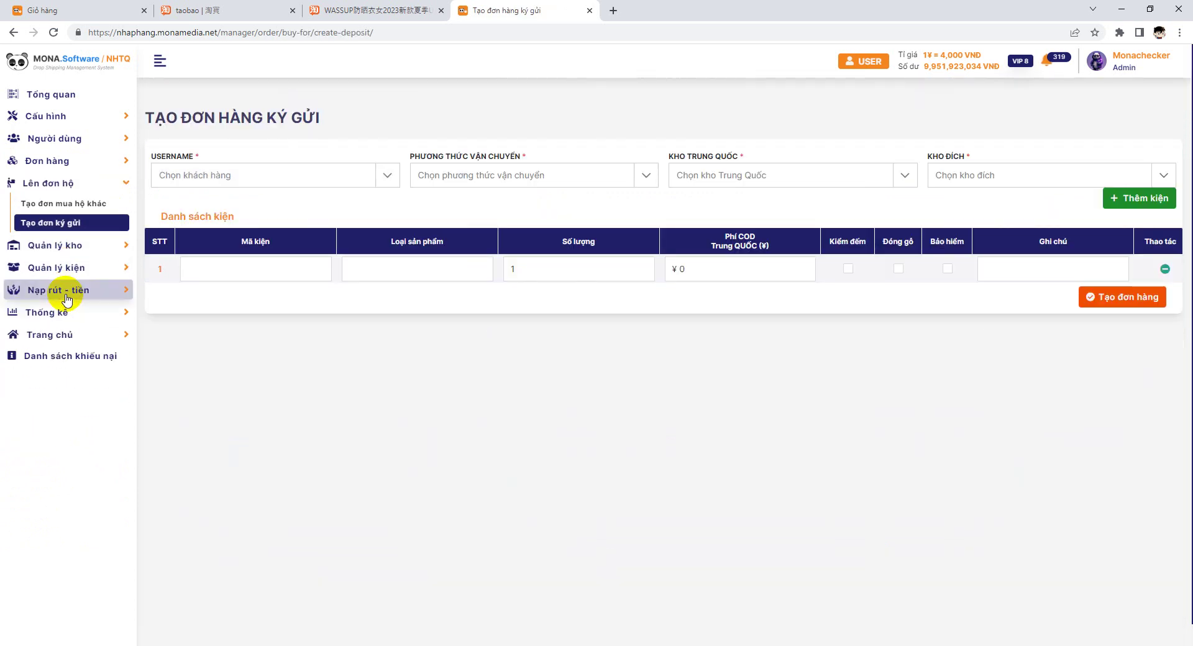
click(100, 205)
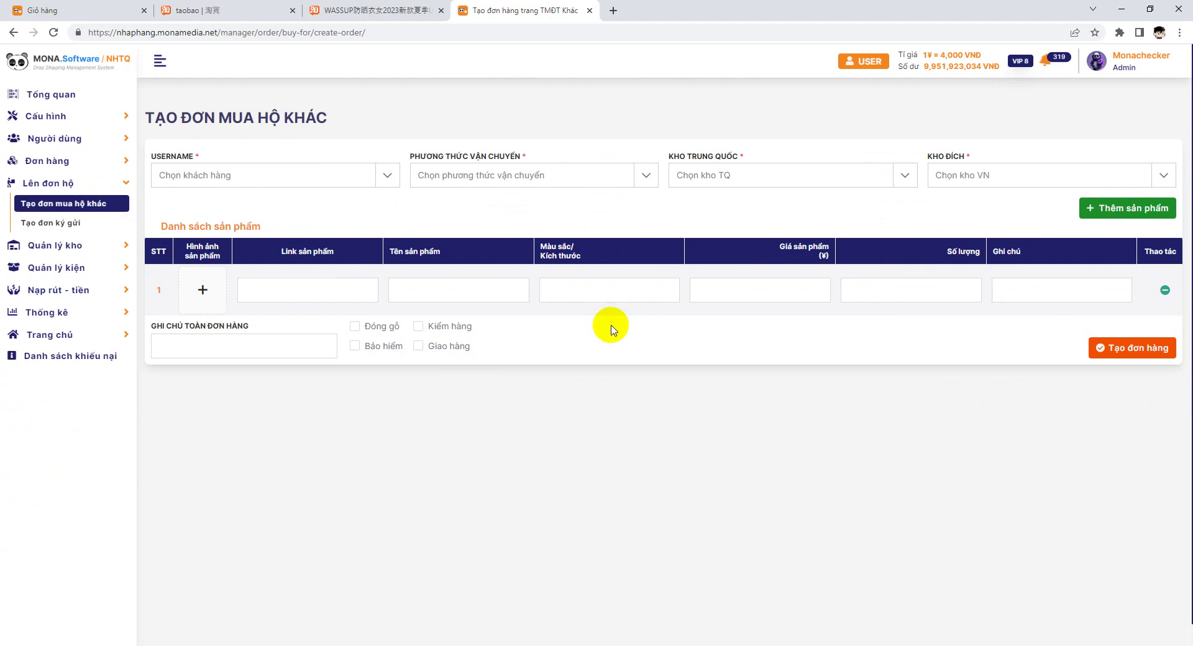
- View the Kiểm hàng kho TQ warehouse check page and the Bao hàng package list
click(51, 248)
click(89, 274)
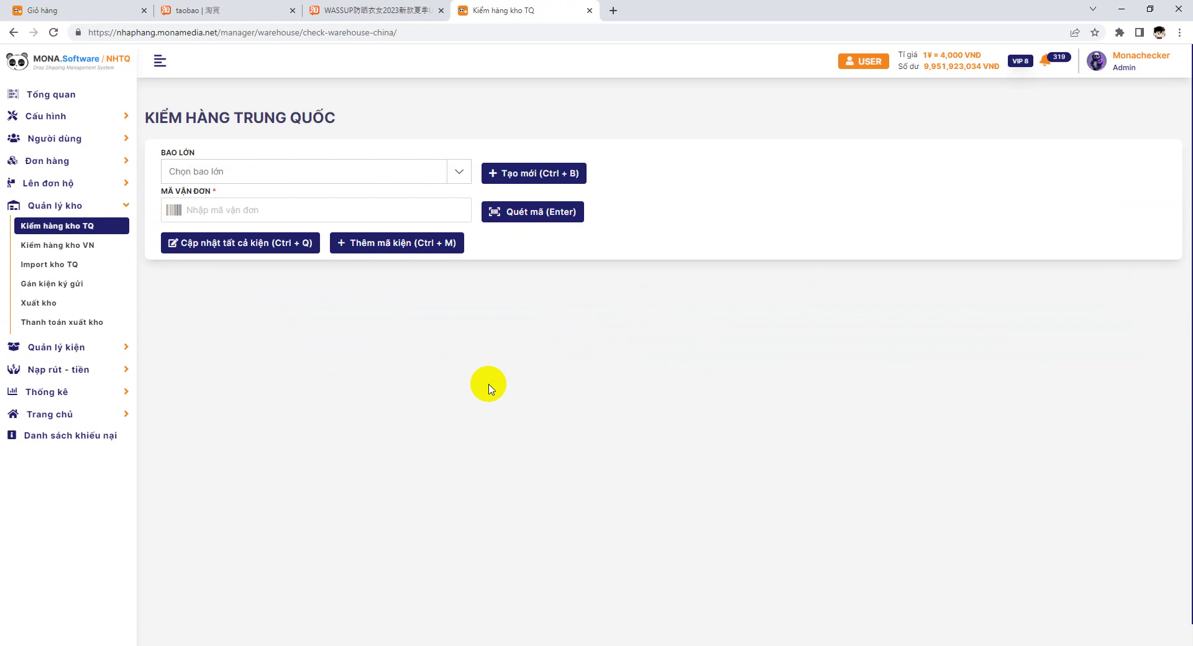
click(74, 347)
click(69, 365)
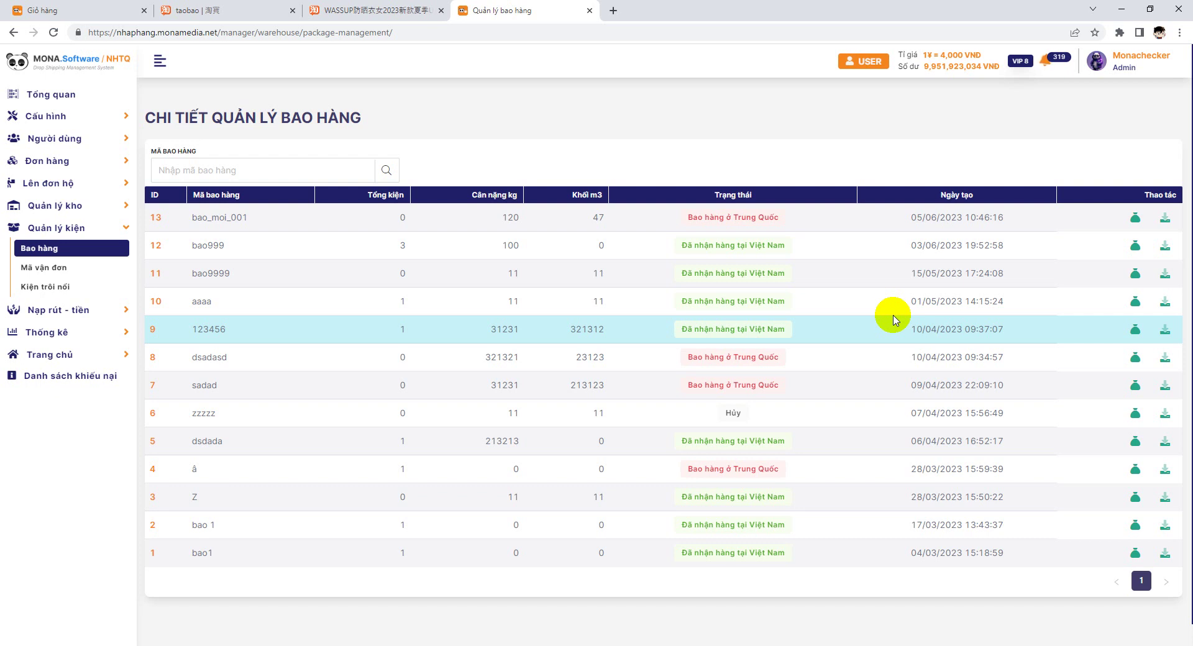
- Review the deposit history under Yêu cầu nạp and the withdrawal history under Yêu cầu rút
click(87, 321)
click(87, 320)
click(87, 320)
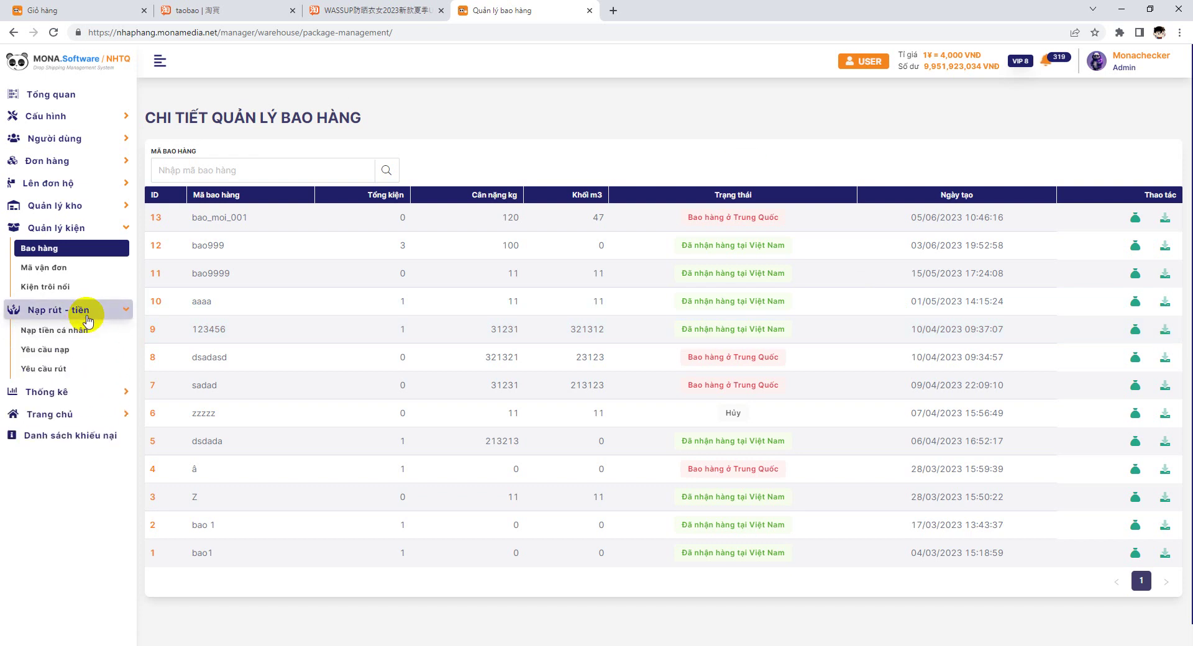
click(71, 349)
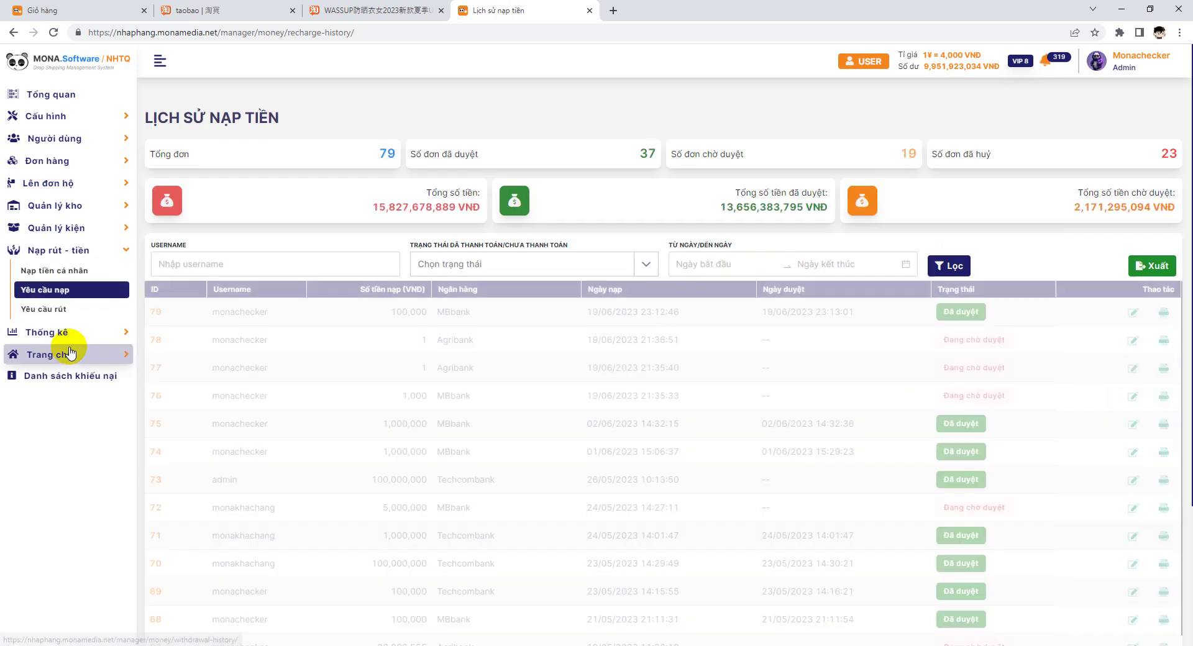
click(68, 311)
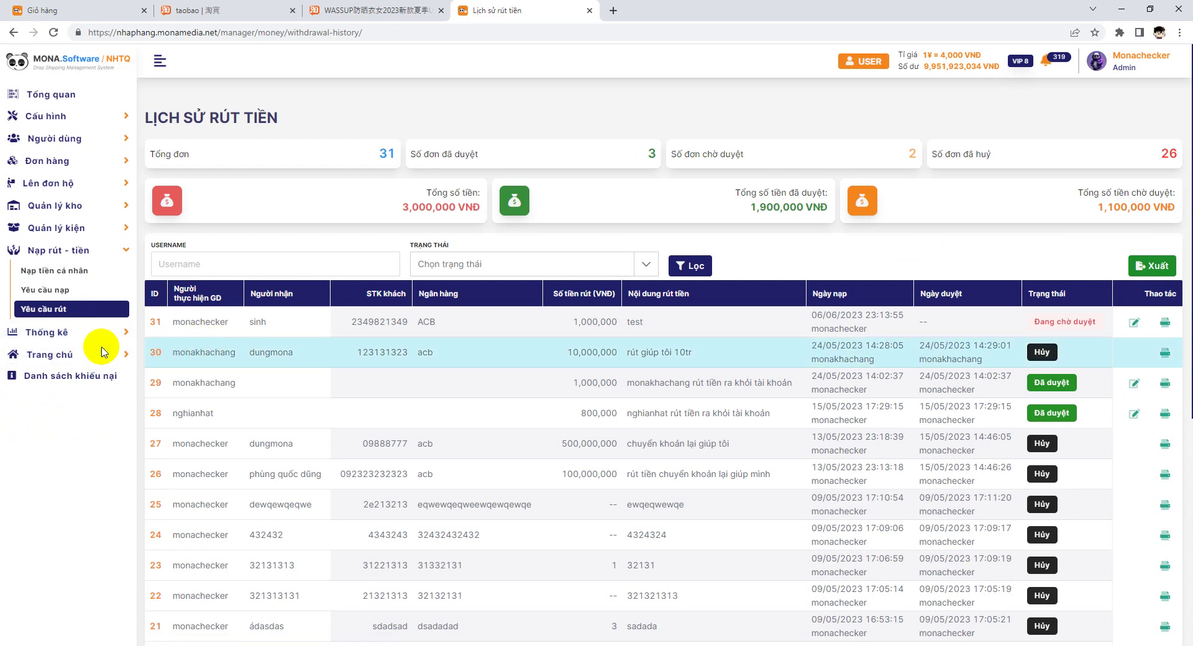
- Open the Doanh thu statistics and examine the revenue chart and its detail table
click(32, 332)
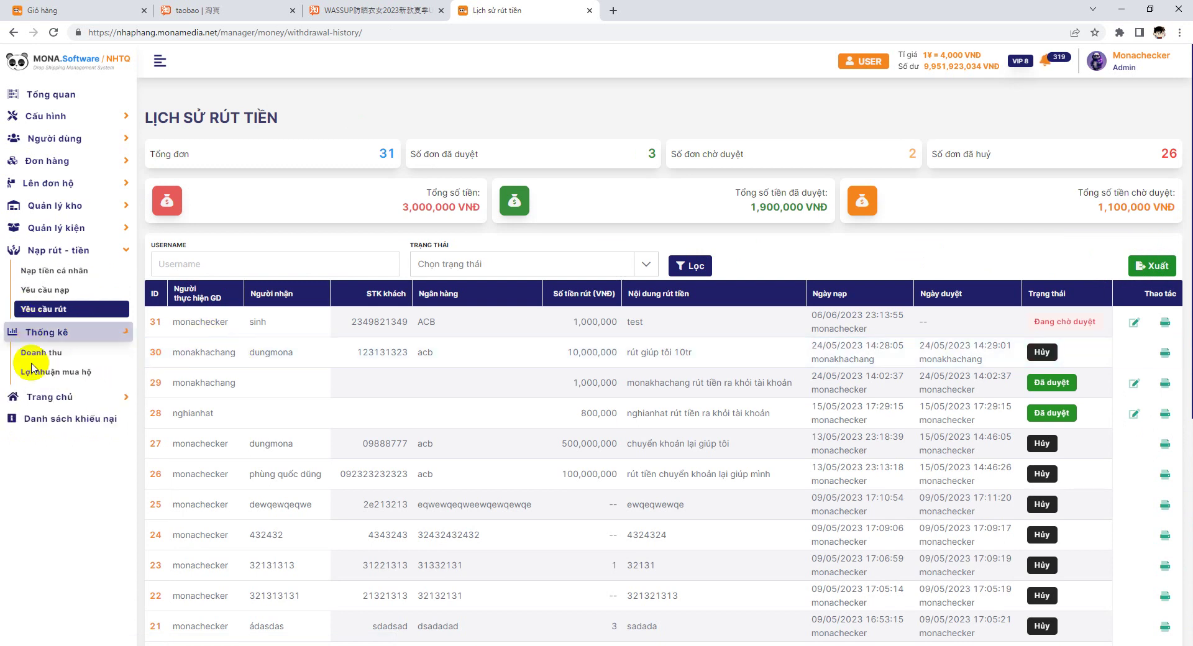
click(41, 354)
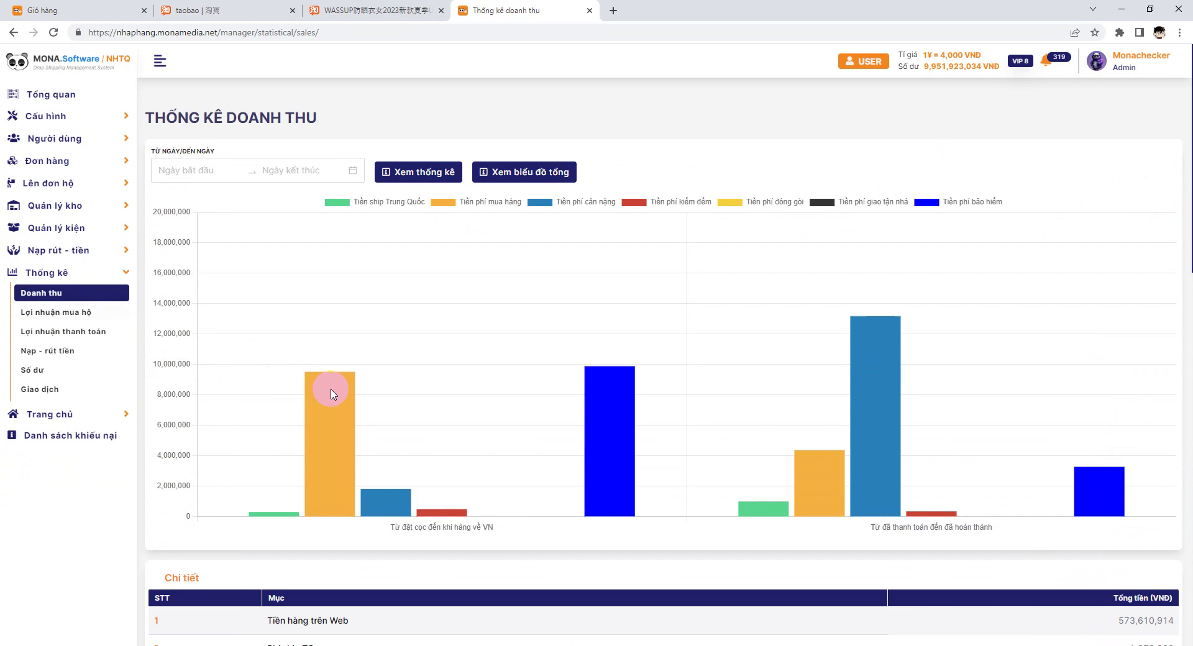
mouse_move(591, 375)
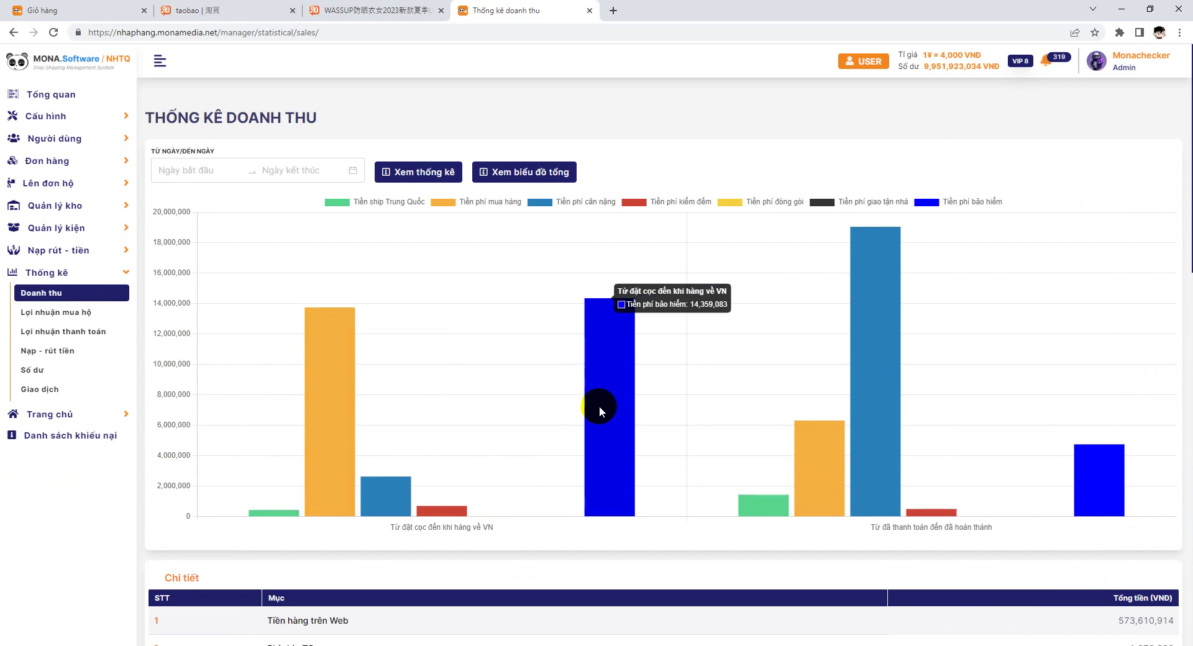
scroll(599, 372, down, 3)
scroll(597, 371, up, 3)
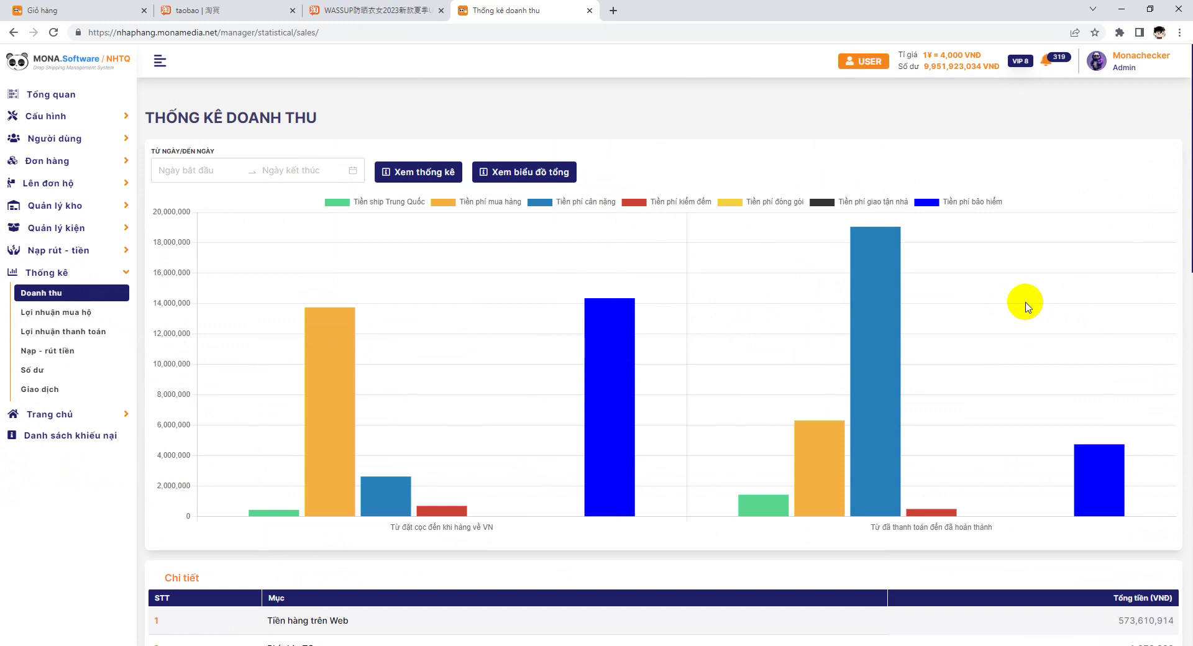
- Open the Cấu hình trang chủ page to view the home page's menu, registration step and service lists
click(88, 415)
scroll(86, 435, down, 5)
click(82, 434)
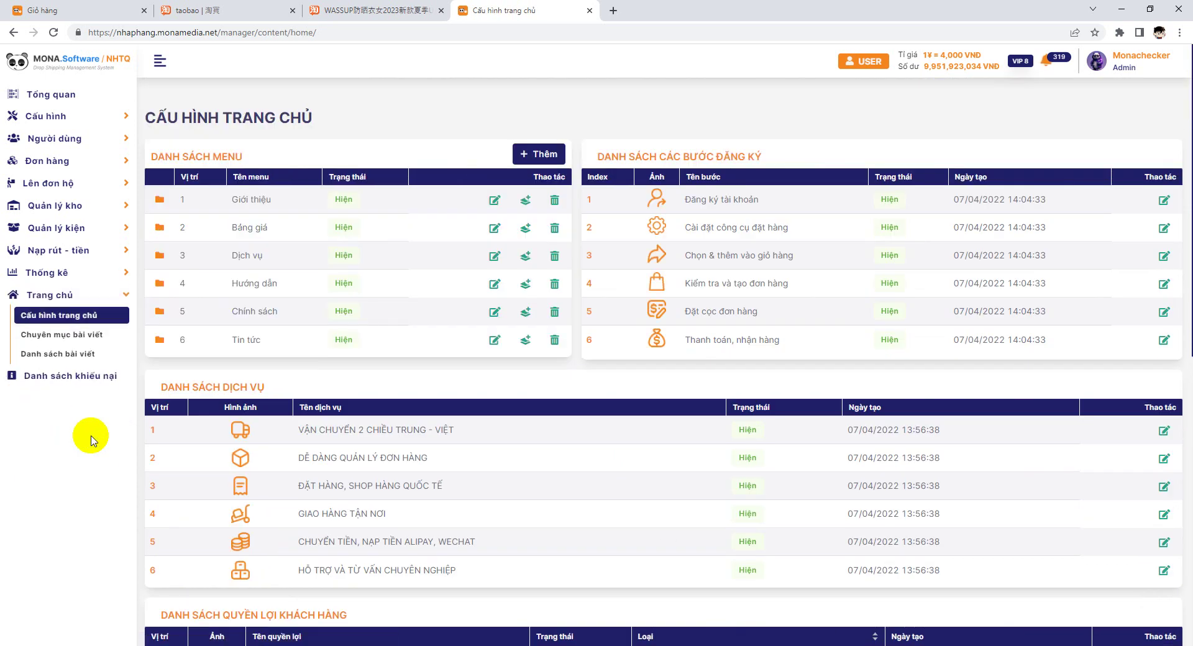
- Open the public home page from the cart page and compare its service and registration guide sections with the Cấu hình trang chủ lists
click(119, 7)
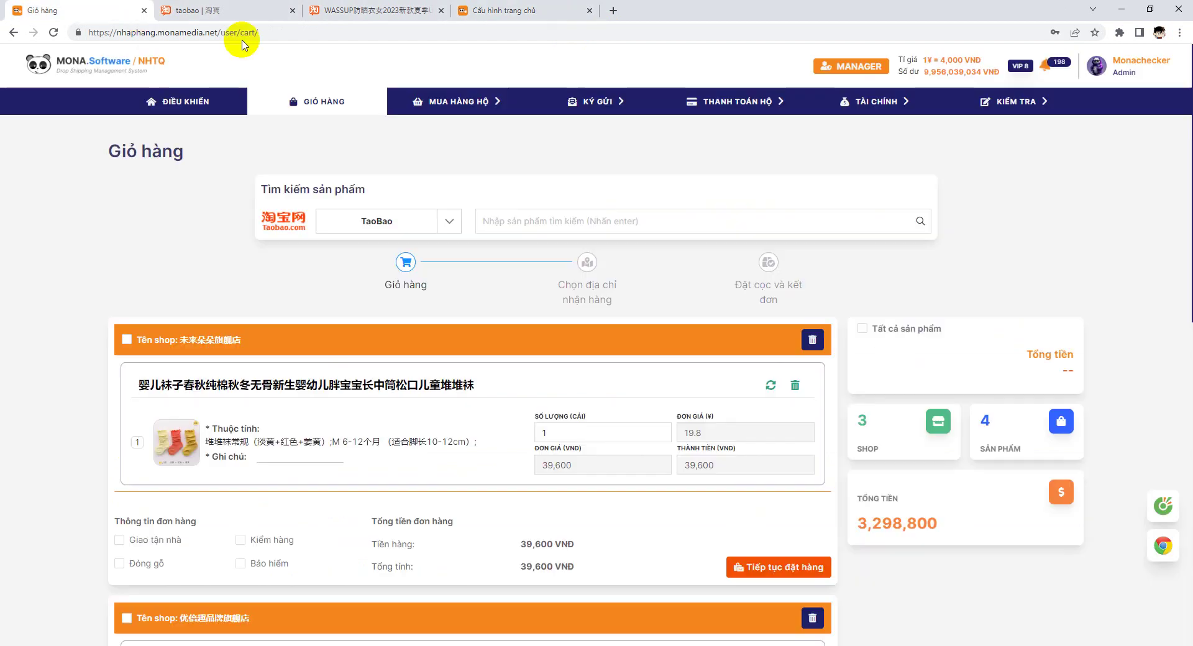
click(98, 64)
scroll(717, 297, down, 5)
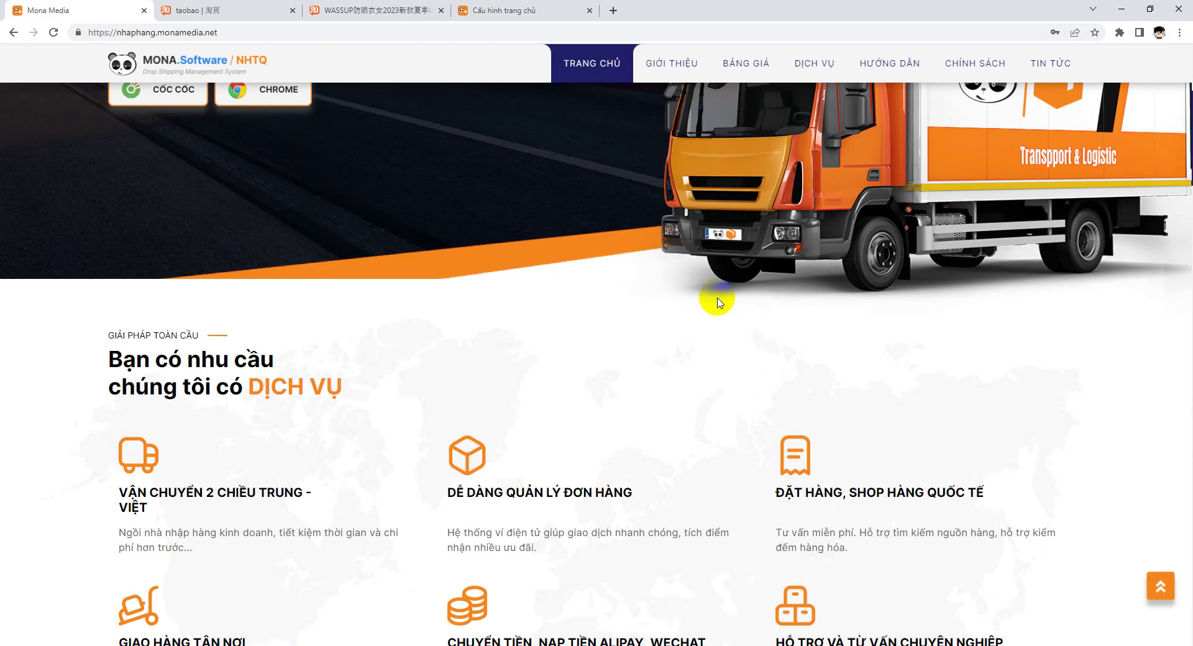
scroll(717, 302, down, 15)
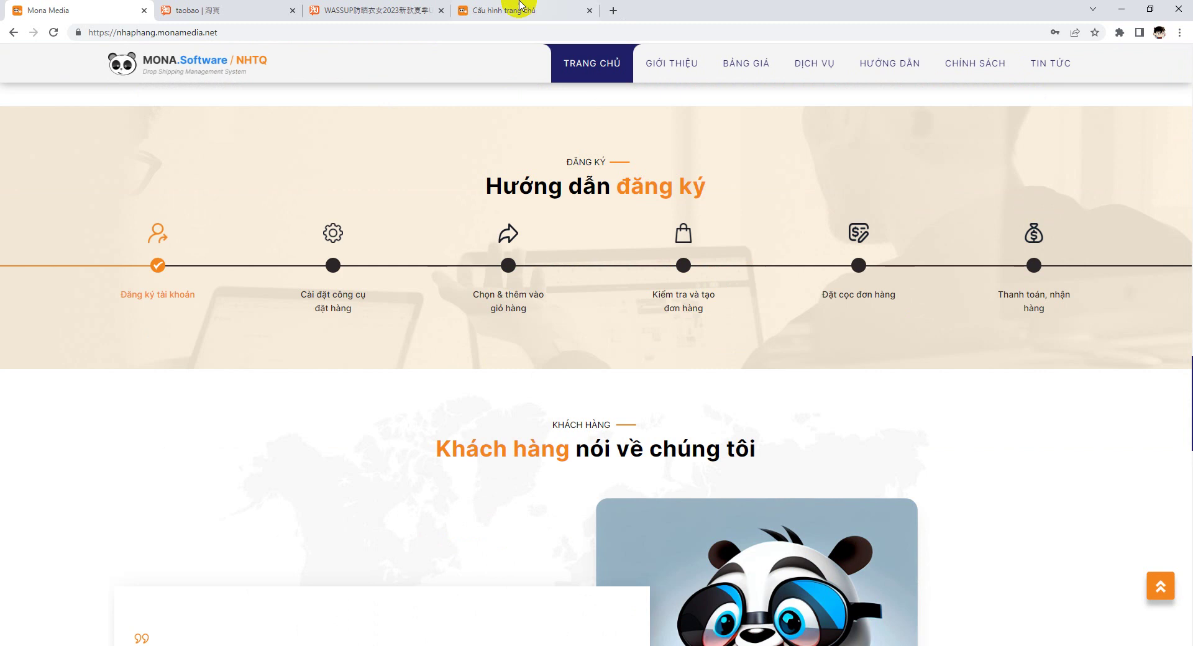
click(519, 8)
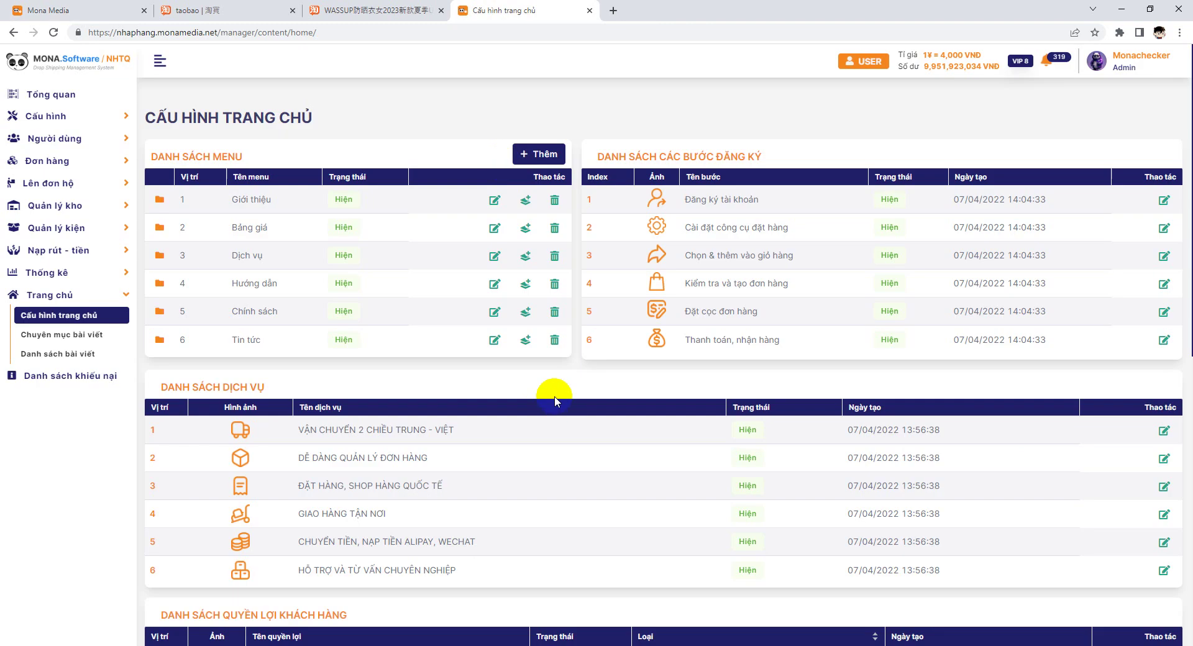
- View the rest of the public home page, from customer testimonials and featured news to the contact information and footer
click(135, 7)
scroll(771, 223, down, 1)
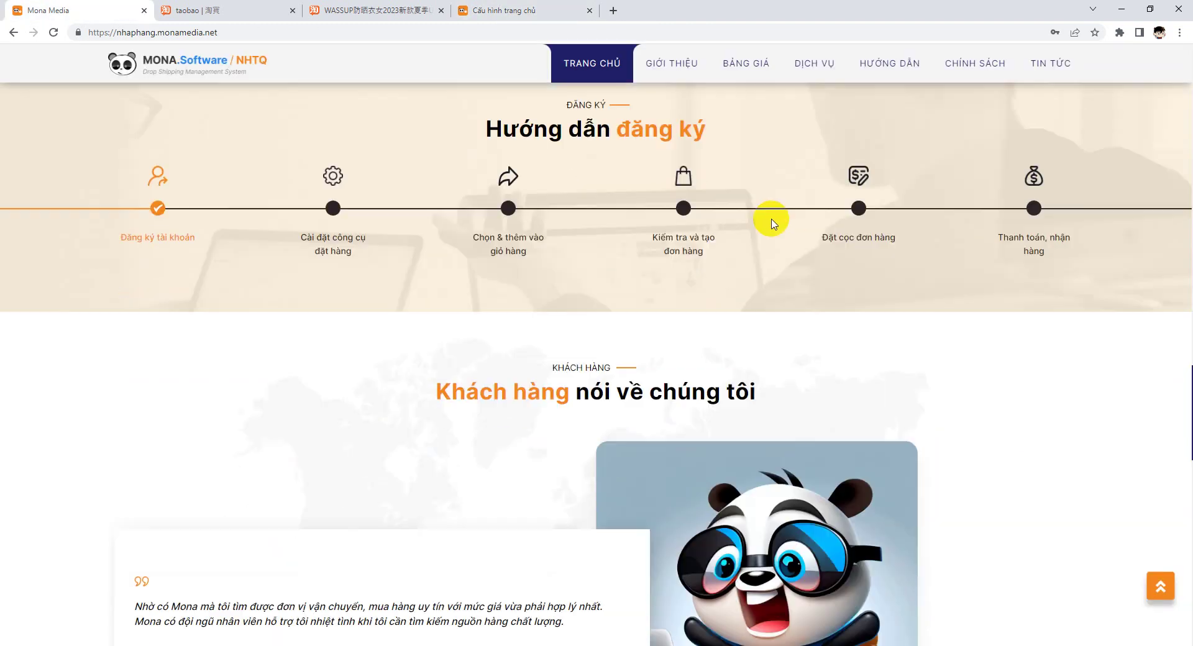
scroll(771, 224, down, 10)
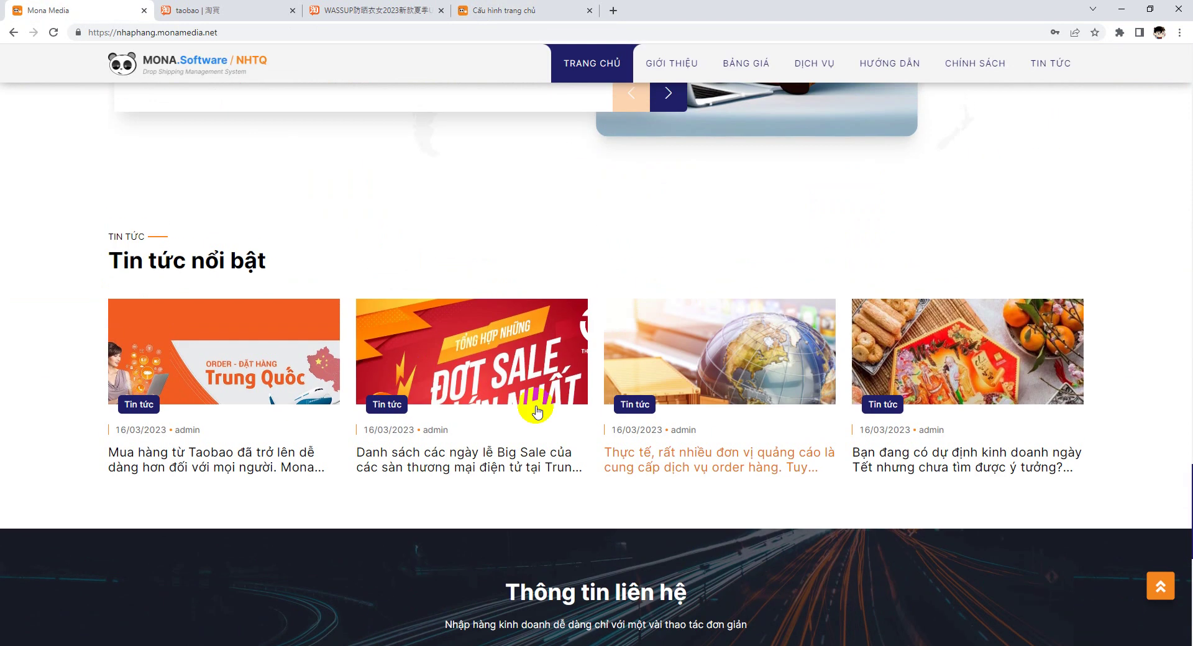
scroll(537, 411, down, 5)
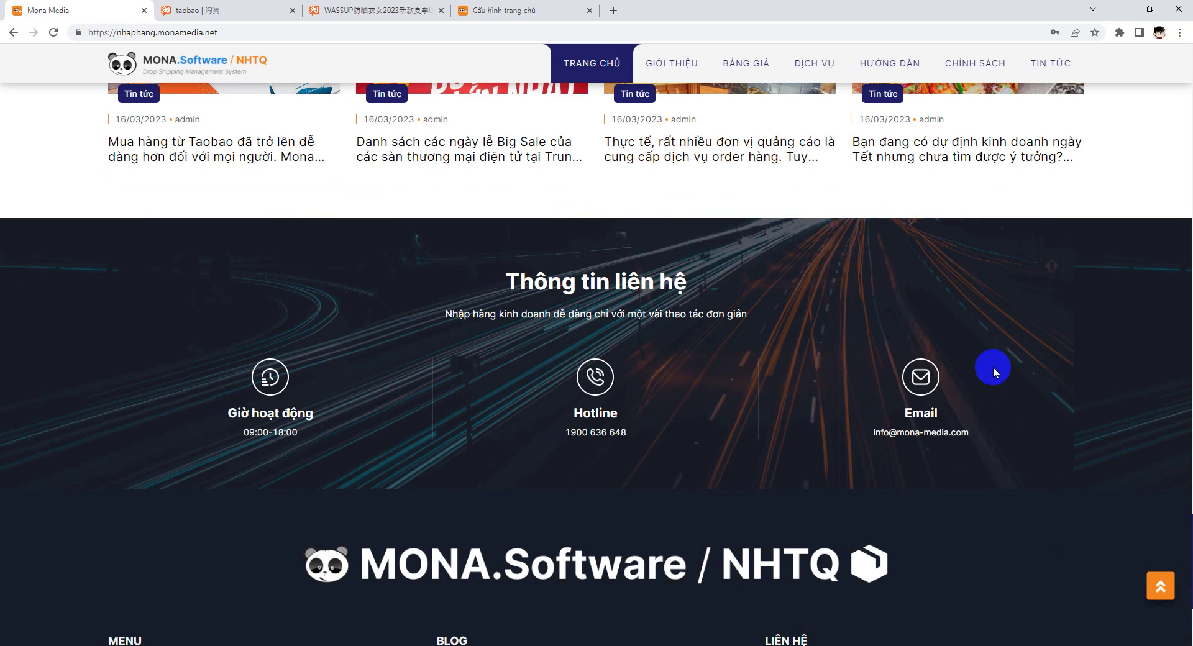
scroll(993, 367, down, 4)
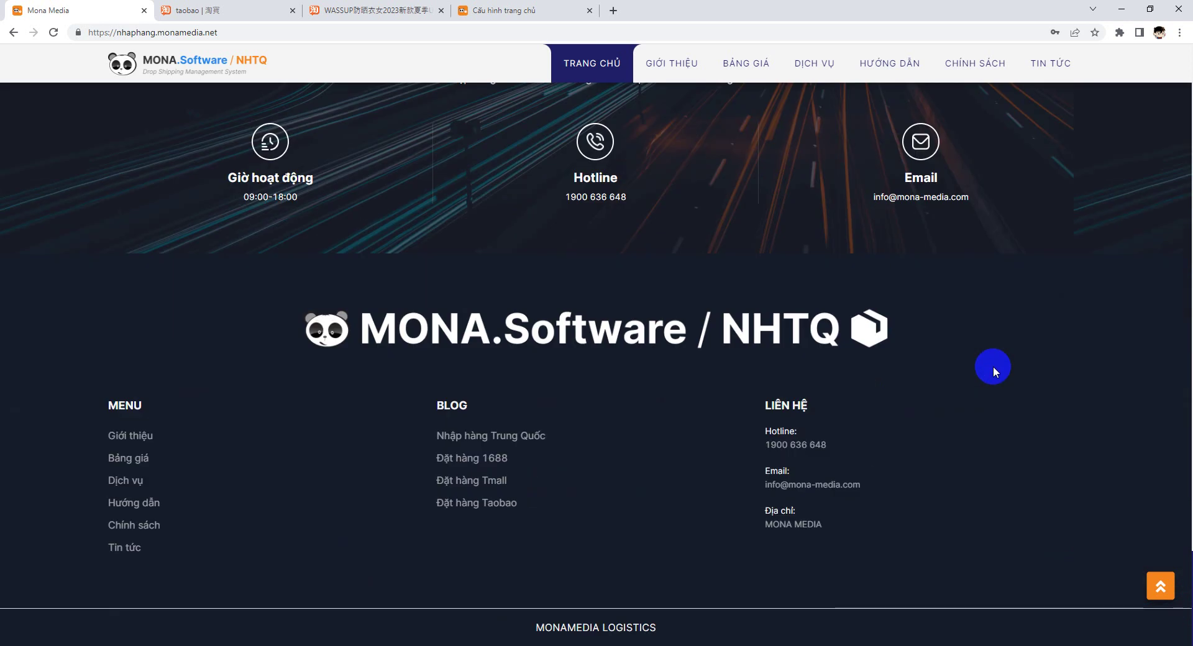
- In the manager area, view the Chuyên mục bài viết category list and the Danh sách khiếu nại complaint list
click(522, 11)
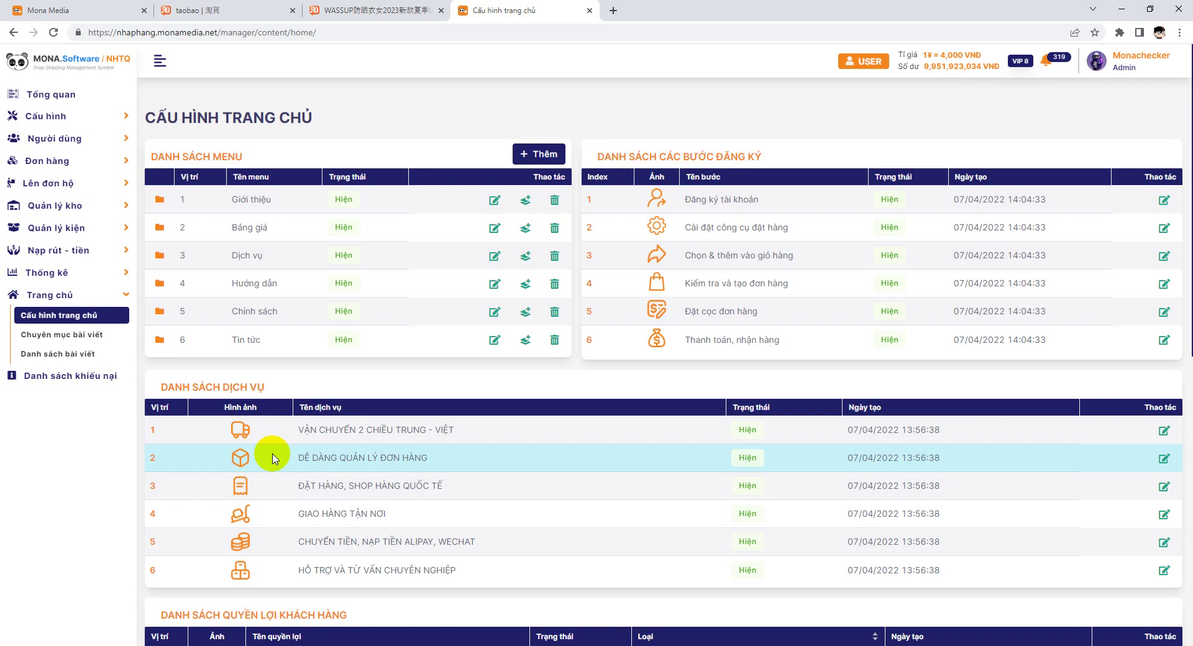
click(116, 341)
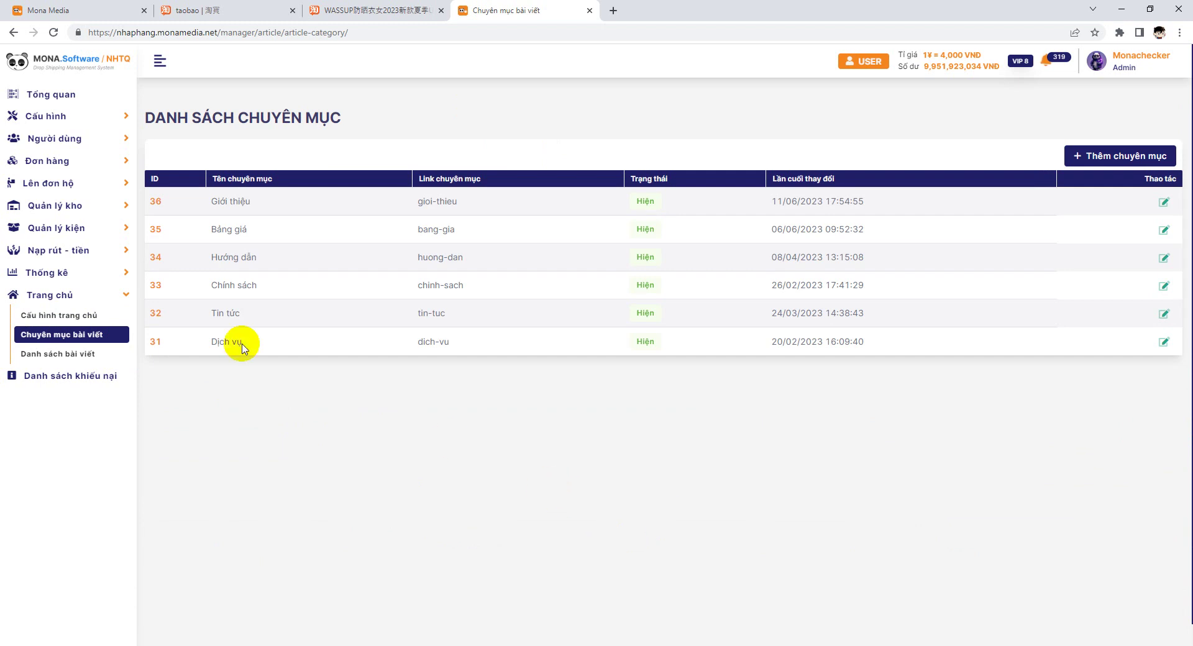
click(37, 380)
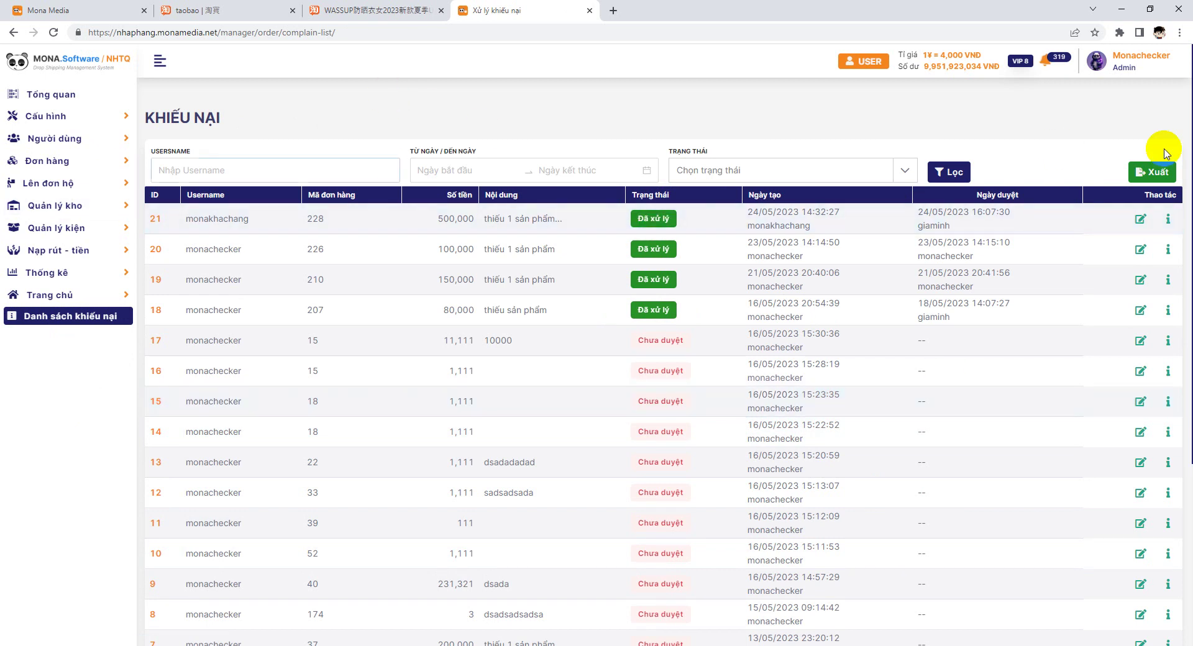
- Switch from the manager area to the customer area, revisit the public home page, and review the order lists on the customer Dashboard
click(863, 61)
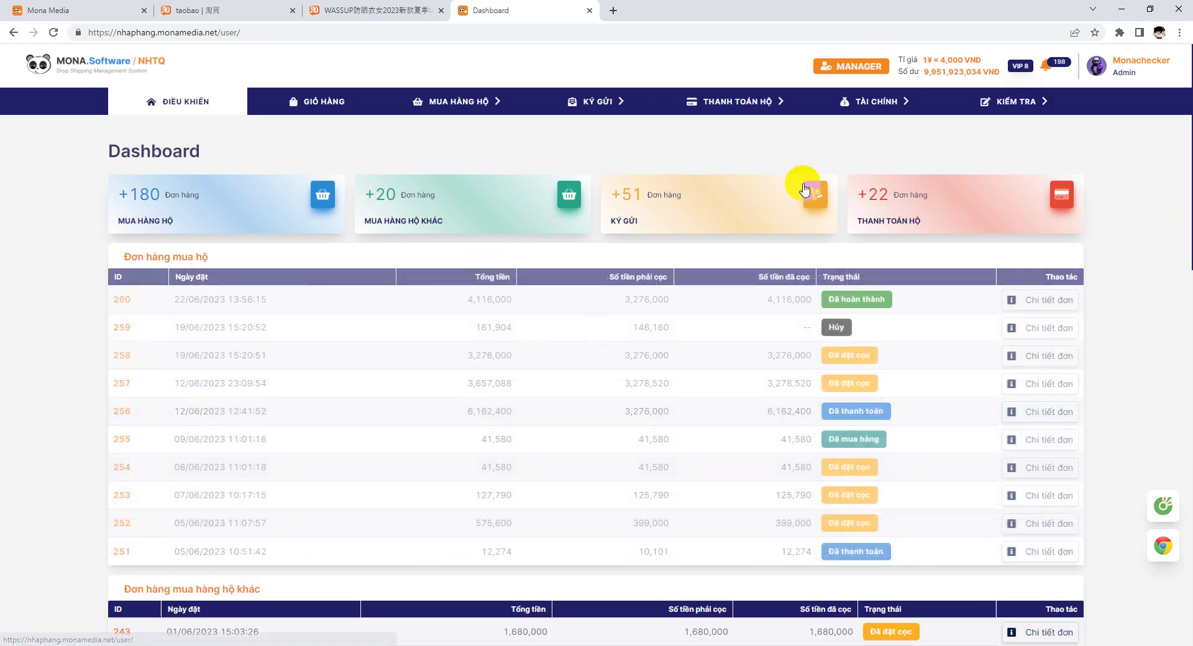
click(25, 10)
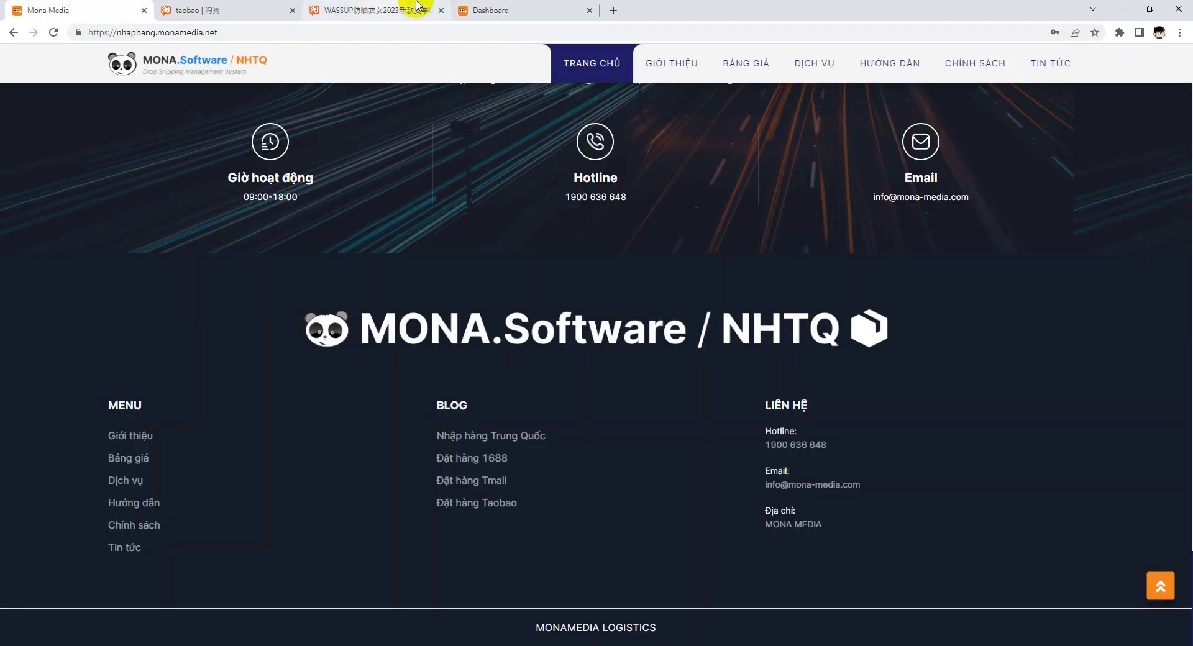
scroll(676, 435, up, 15)
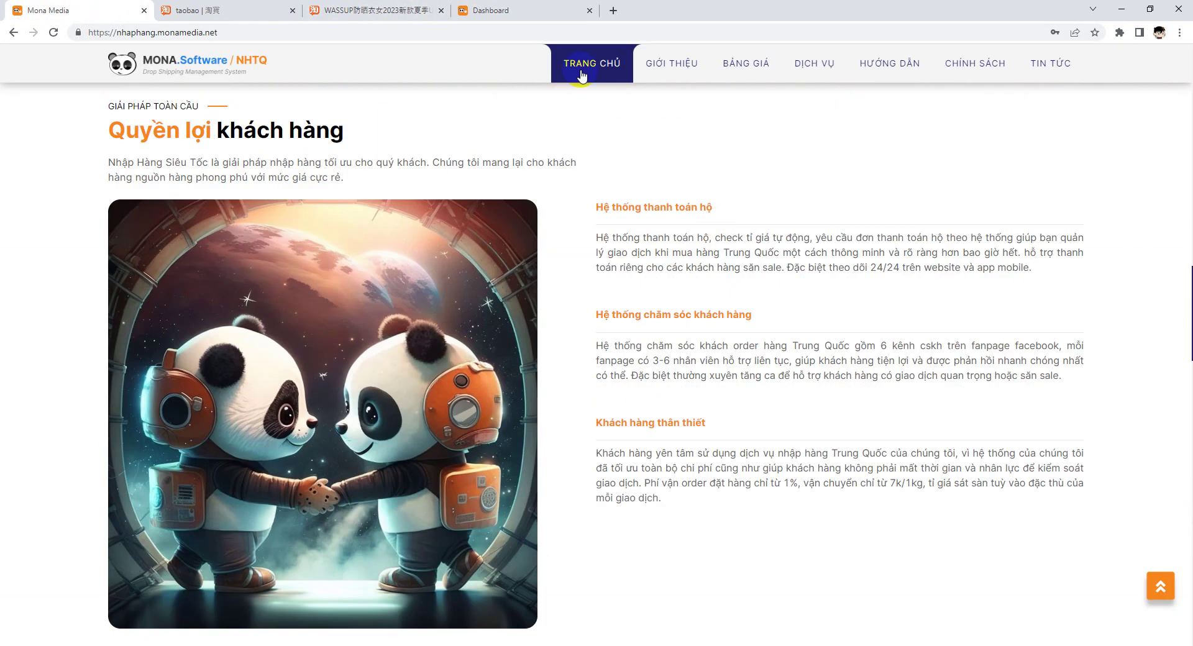
click(531, 11)
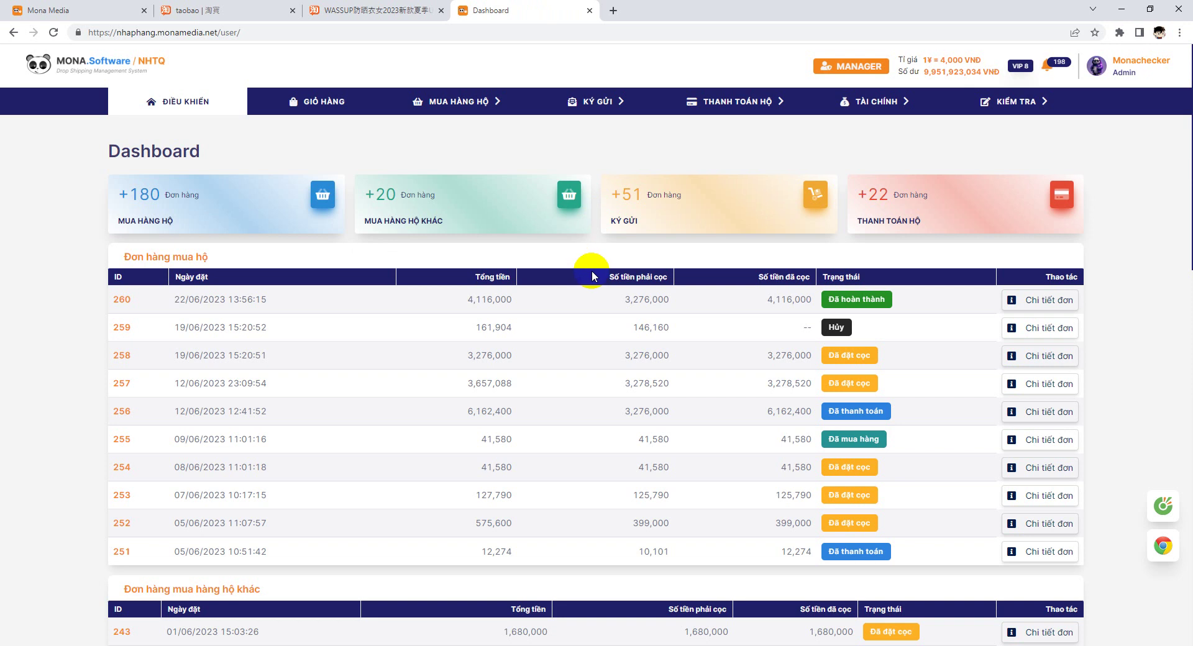
scroll(610, 304, down, 3)
scroll(610, 298, up, 3)
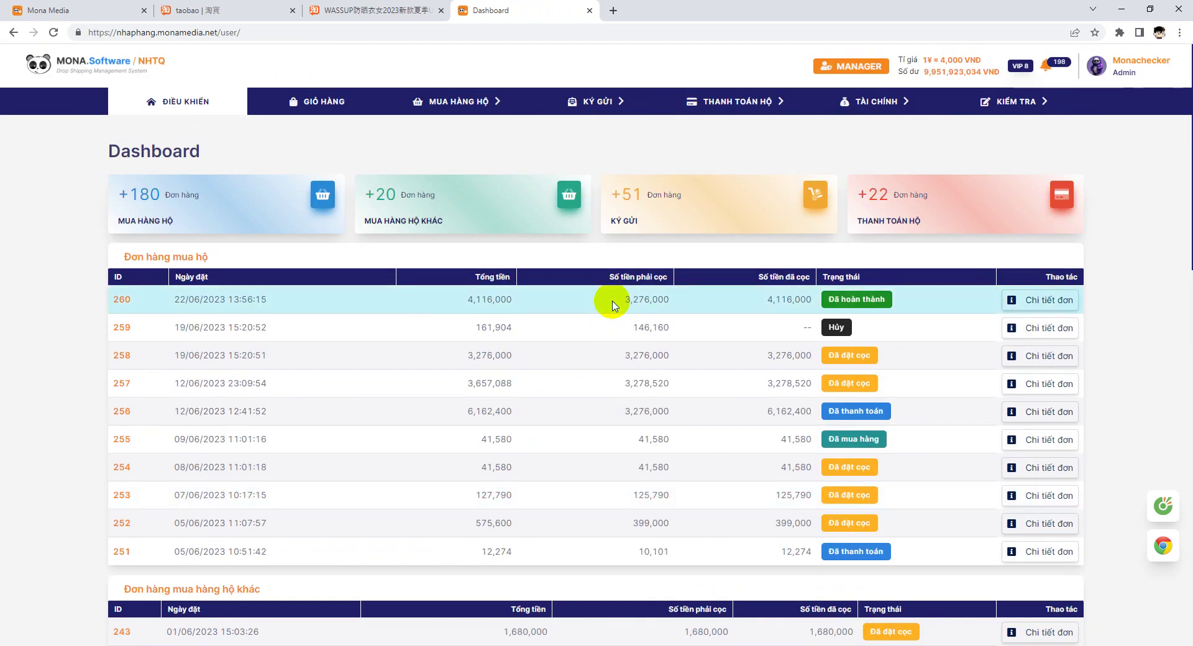